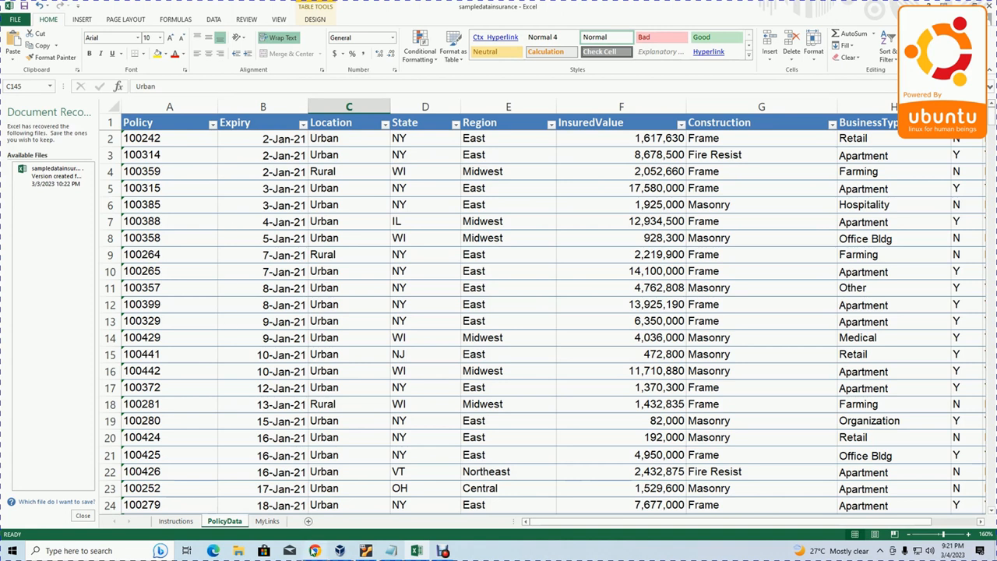
Compare the PolicyData worksheet with the insurance table in phpMyAdmin and review the import csv notes
left_click(314, 551)
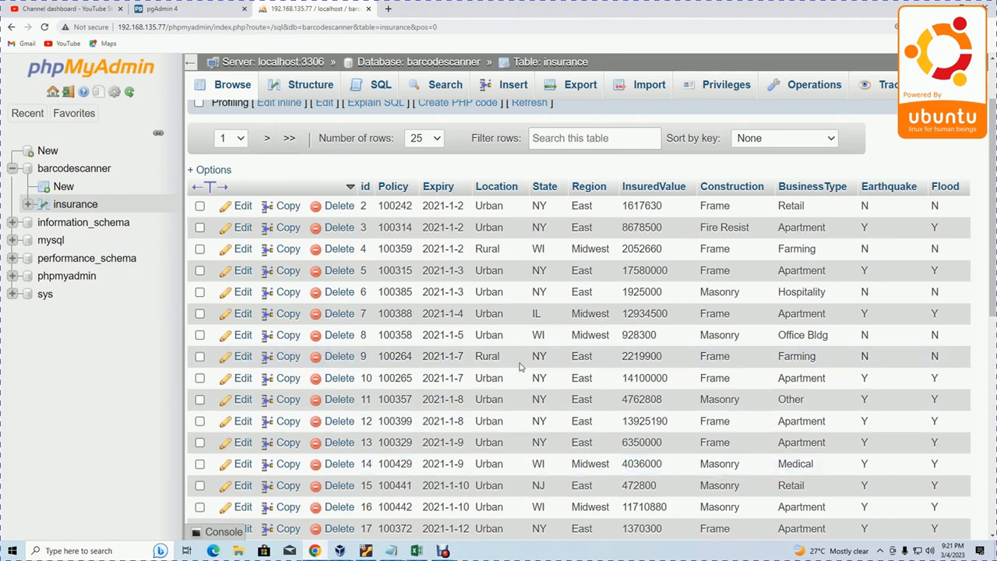
left_click(416, 550)
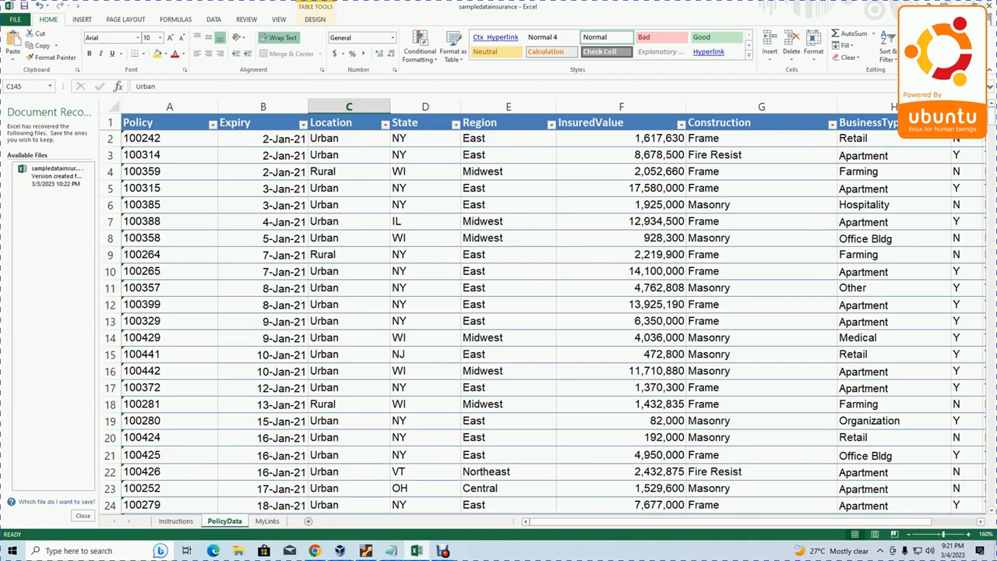
left_click(314, 551)
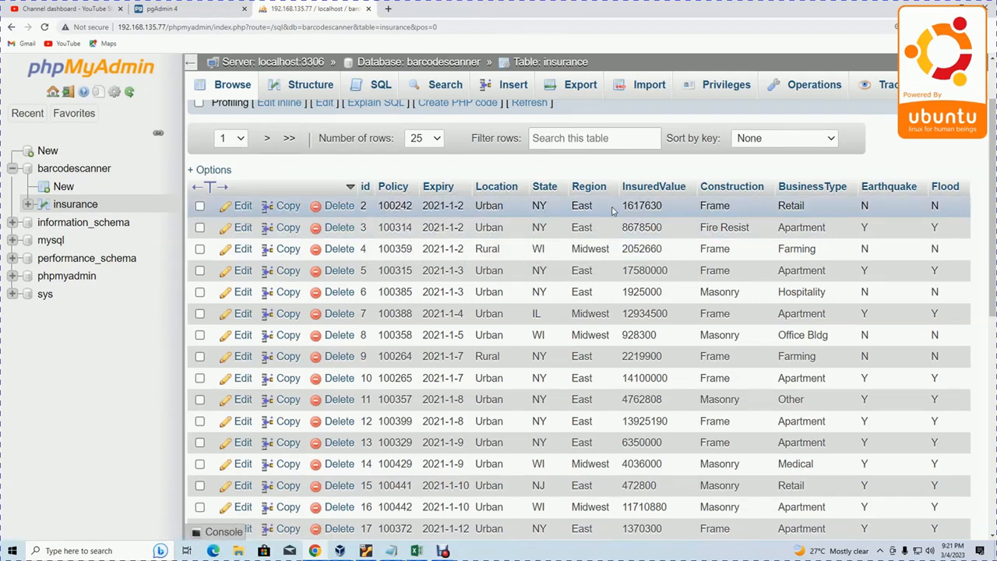
left_click(416, 551)
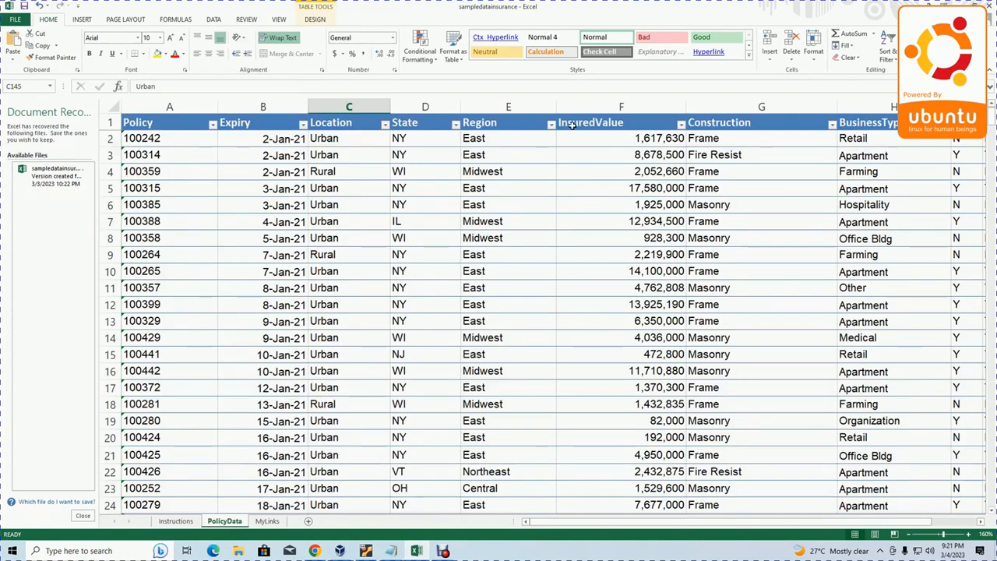
mouse_move(391, 551)
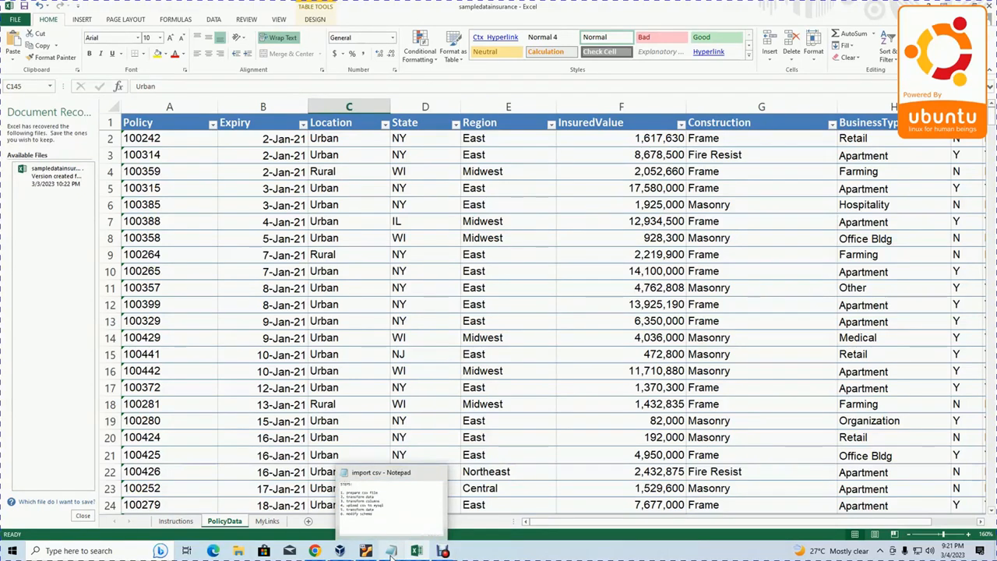
left_click(391, 551)
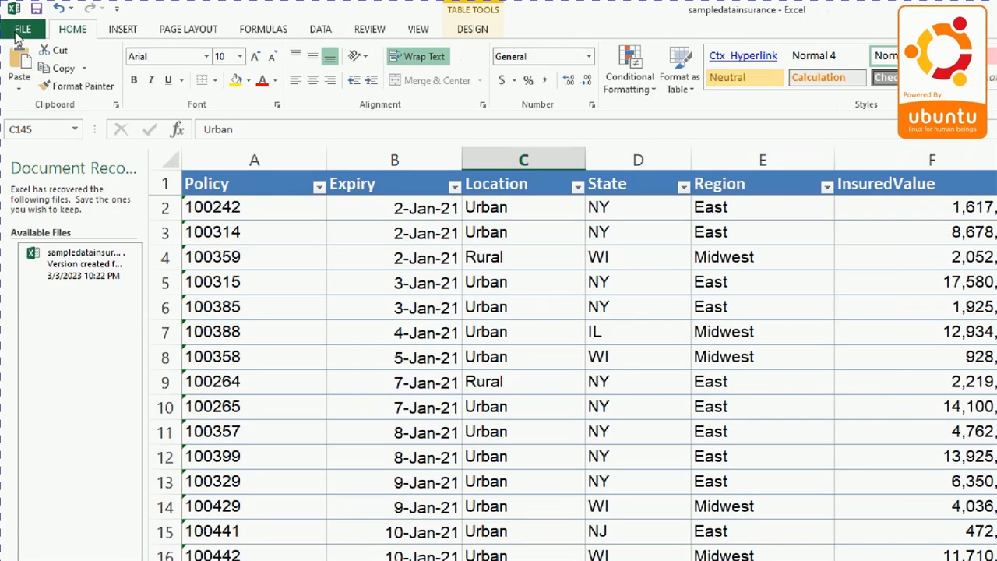
Save the PolicyData sheet to the Desktop as sampledatainsurance in CSV (Comma delimited) format, accepting the single-sheet and feature-loss limits
left_click(17, 32)
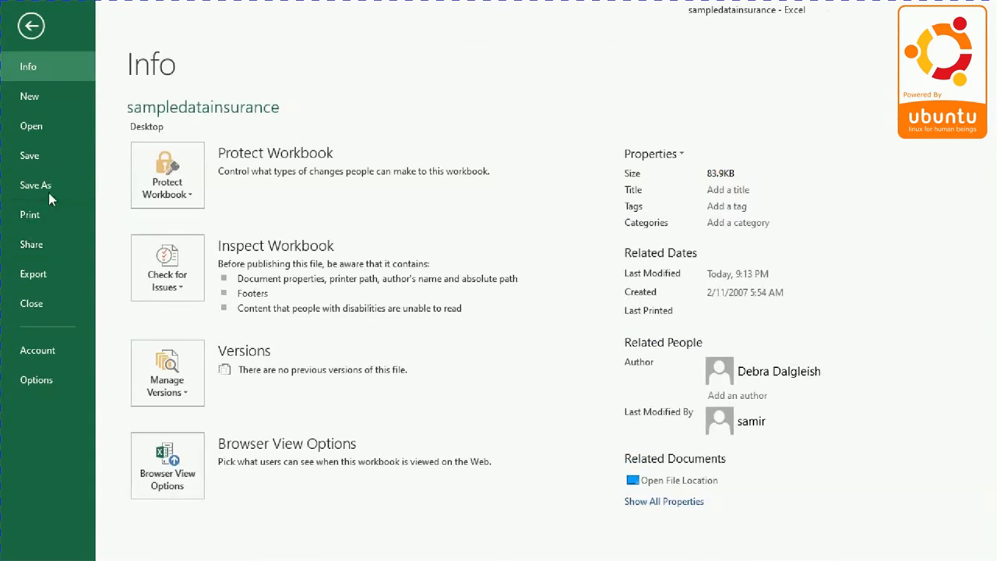
left_click(49, 193)
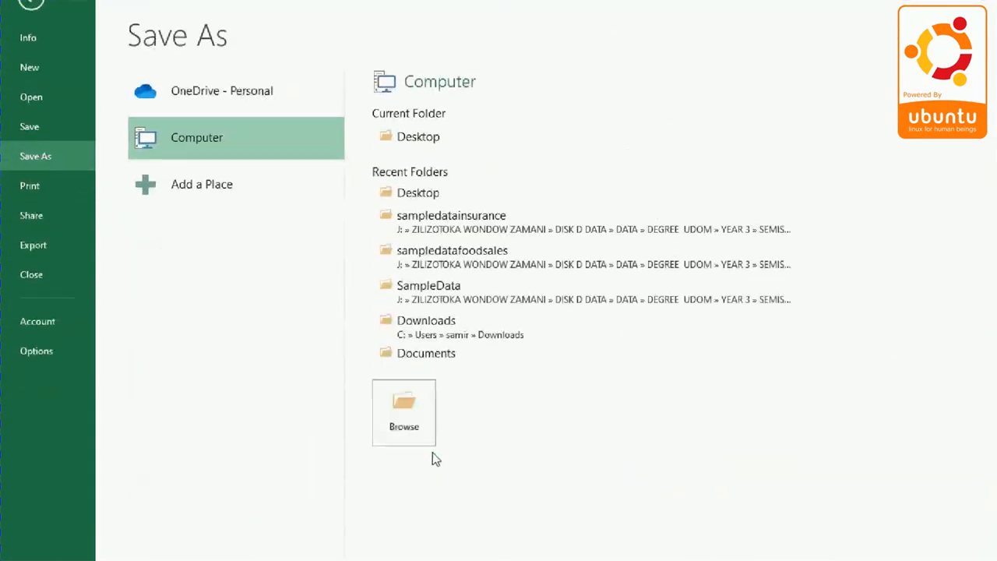
left_click(428, 137)
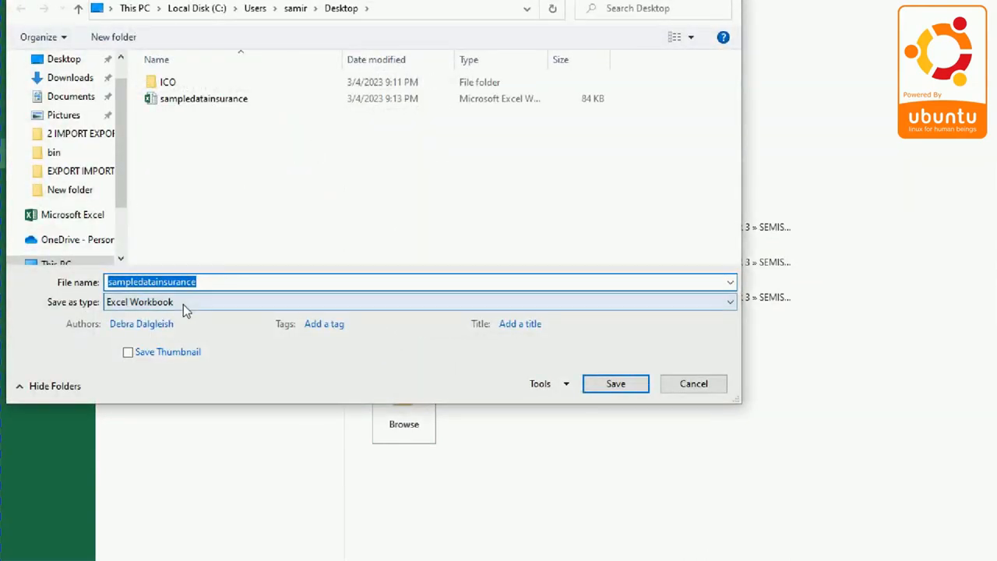
left_click(183, 303)
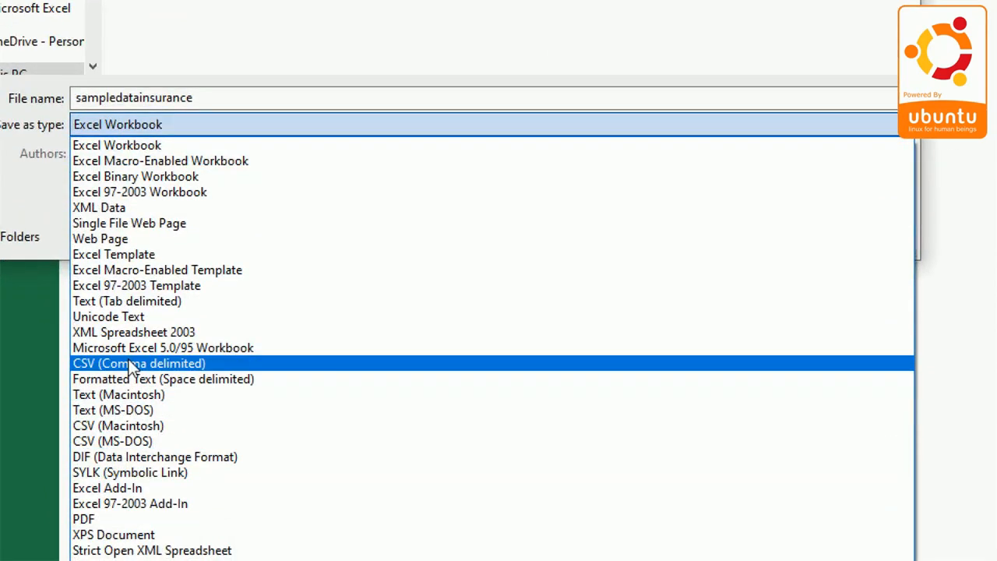
left_click(178, 366)
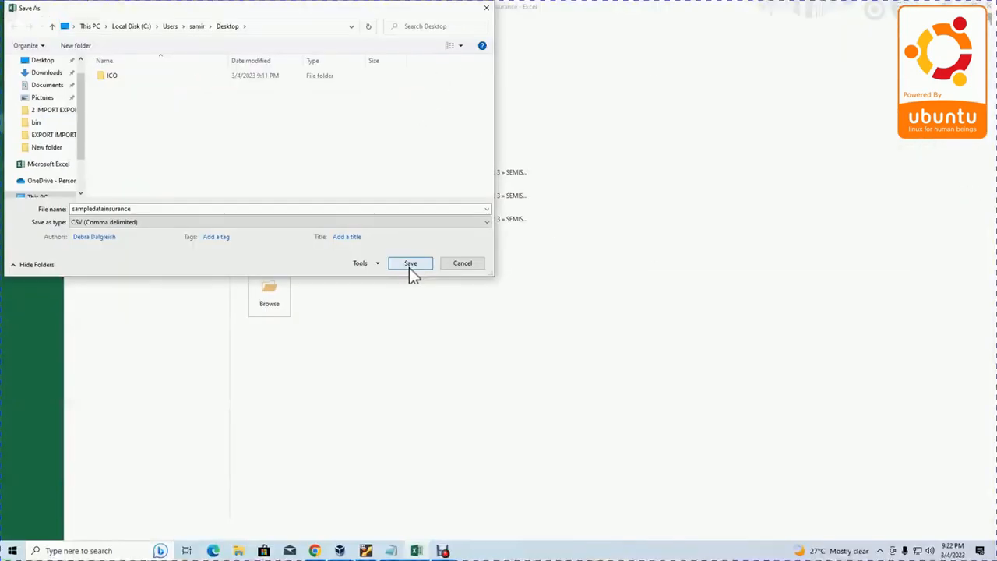
left_click(820, 444)
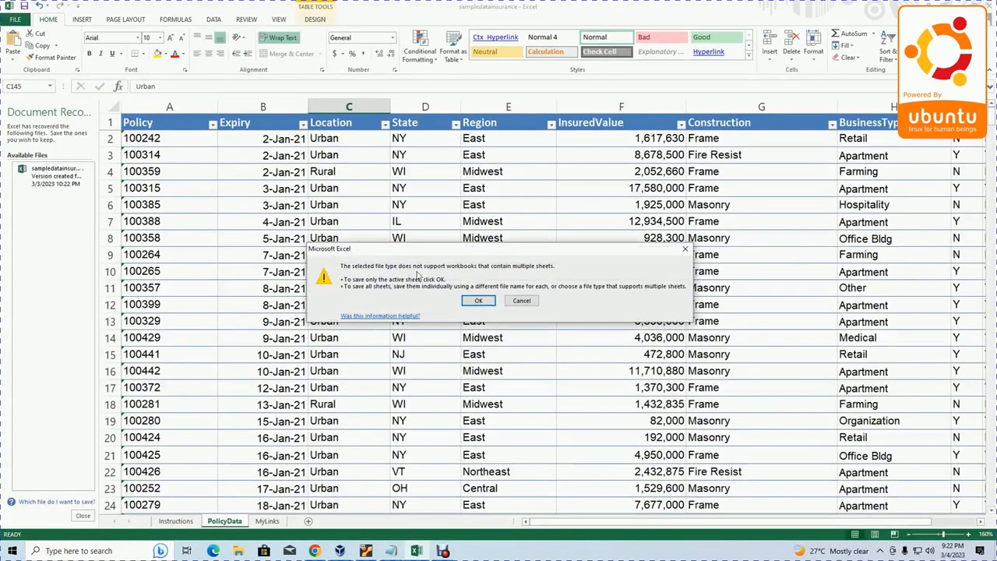
left_click(478, 301)
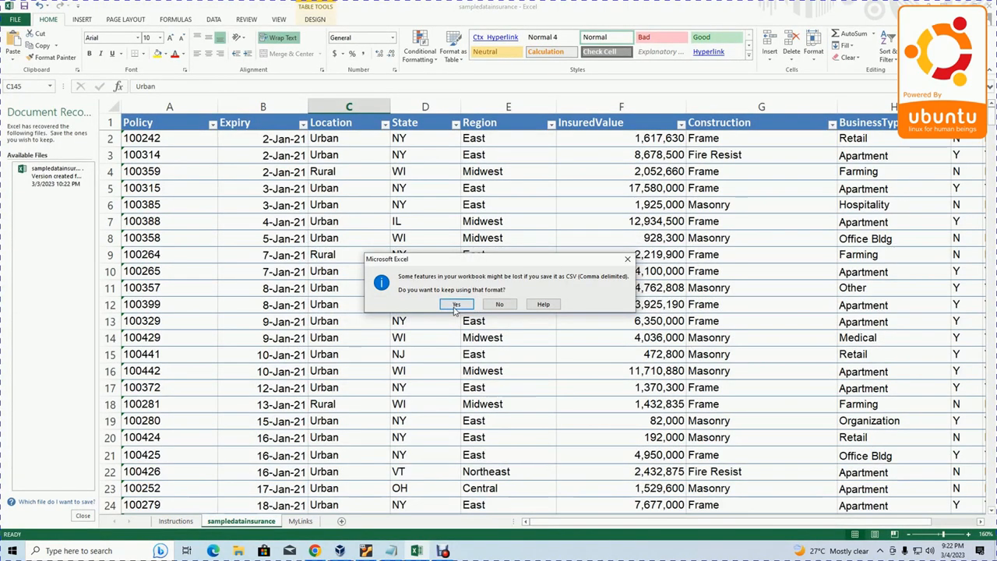
left_click(457, 304)
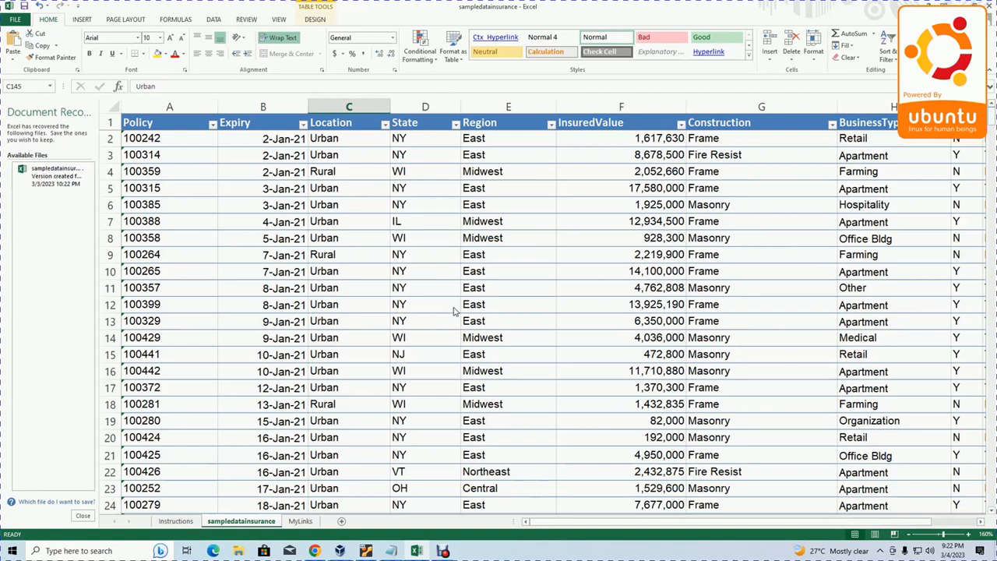
Close the workbook without saving again and keep the recovered files available for the next Excel start
left_click(989, 5)
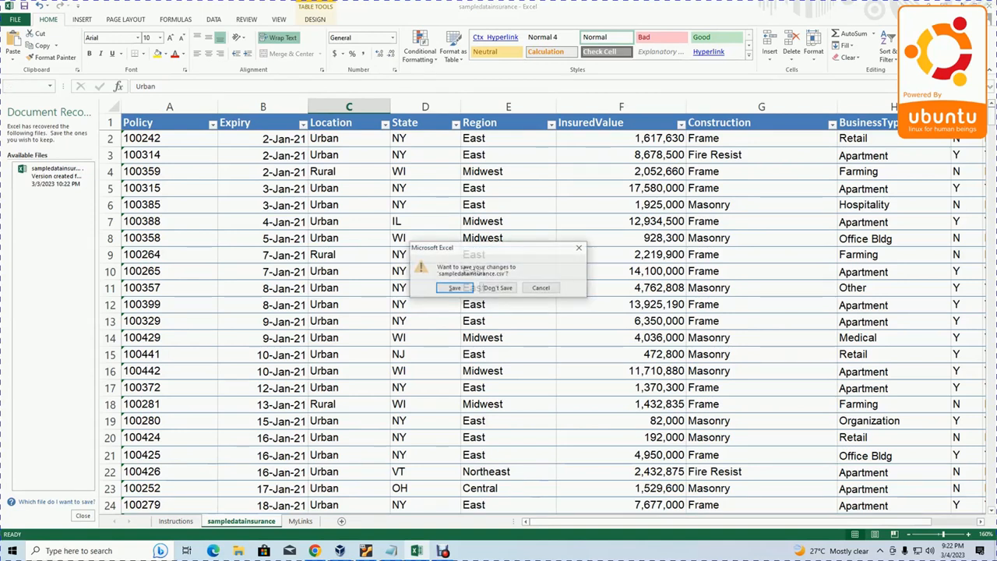
left_click(497, 289)
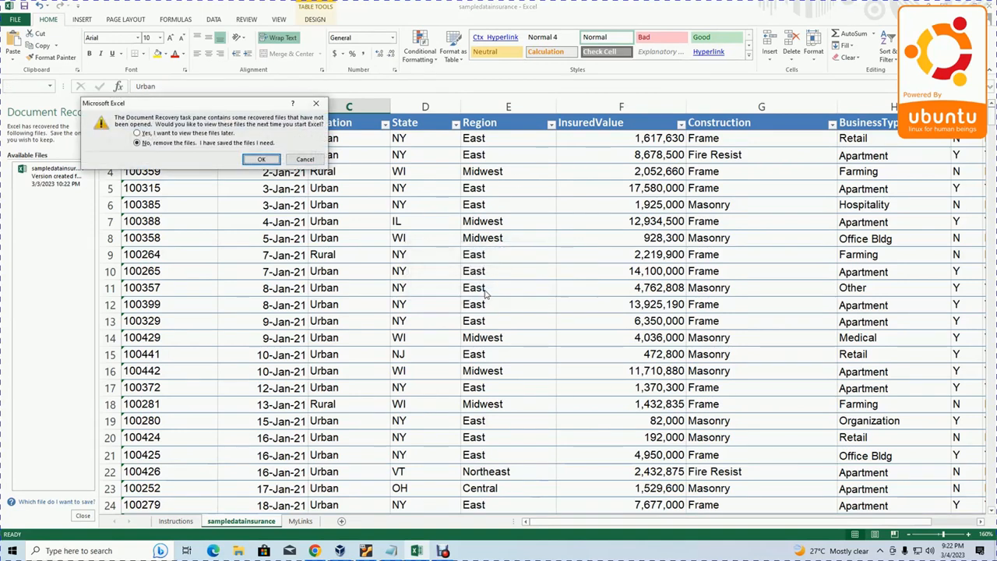
left_click(174, 133)
left_click(261, 159)
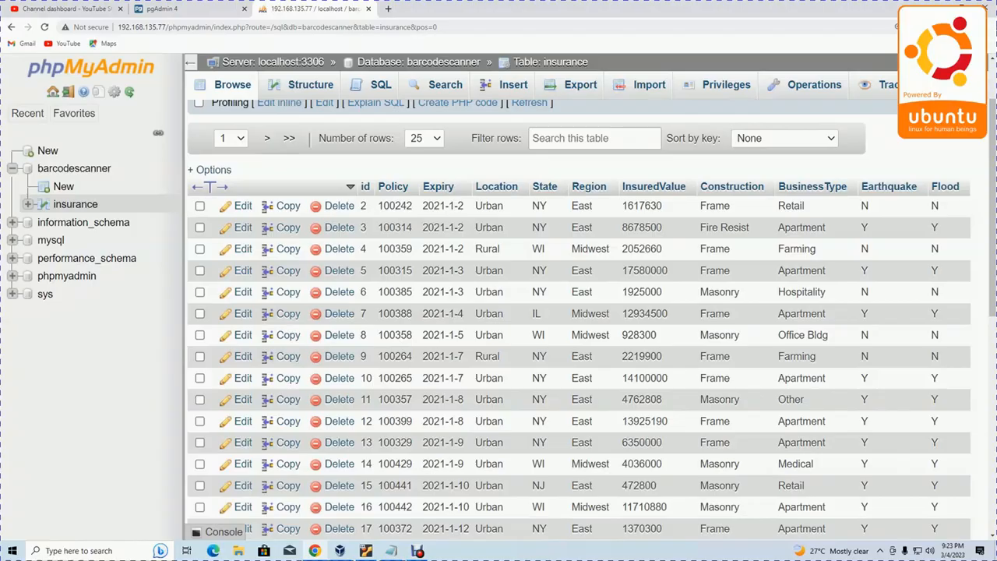
Clear the open windows off the desktop and open the sampledatainsurance CSV file in Excel at 190% zoom
left_click(937, 5)
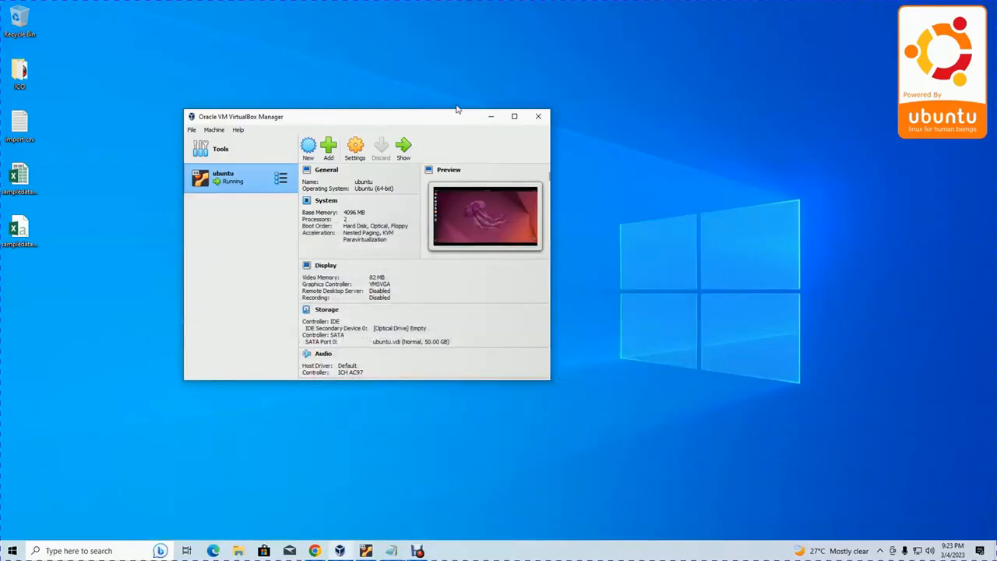
left_click(493, 116)
left_click(30, 235)
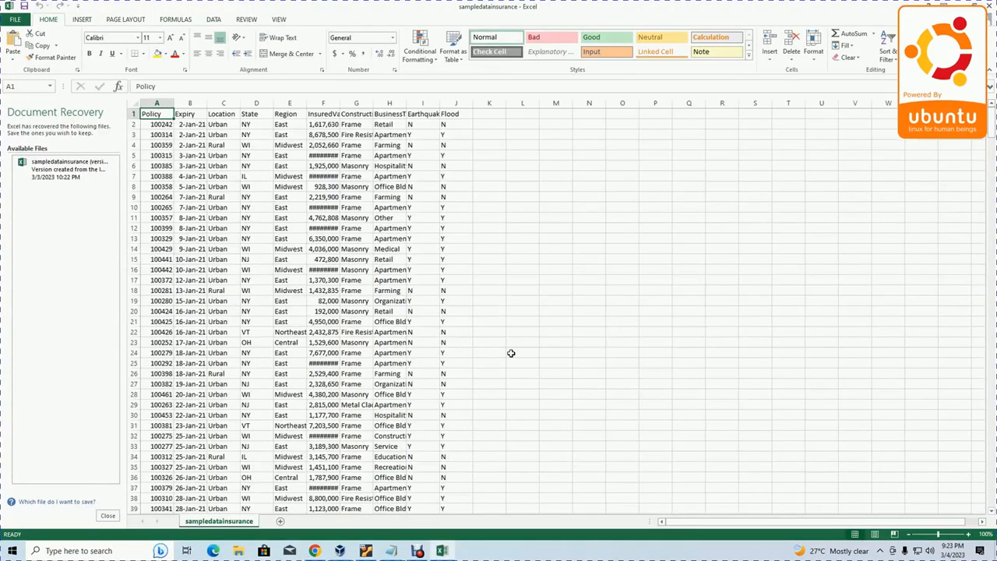
scroll(511, 353, "up", 6)
scroll(511, 352, "down", 6)
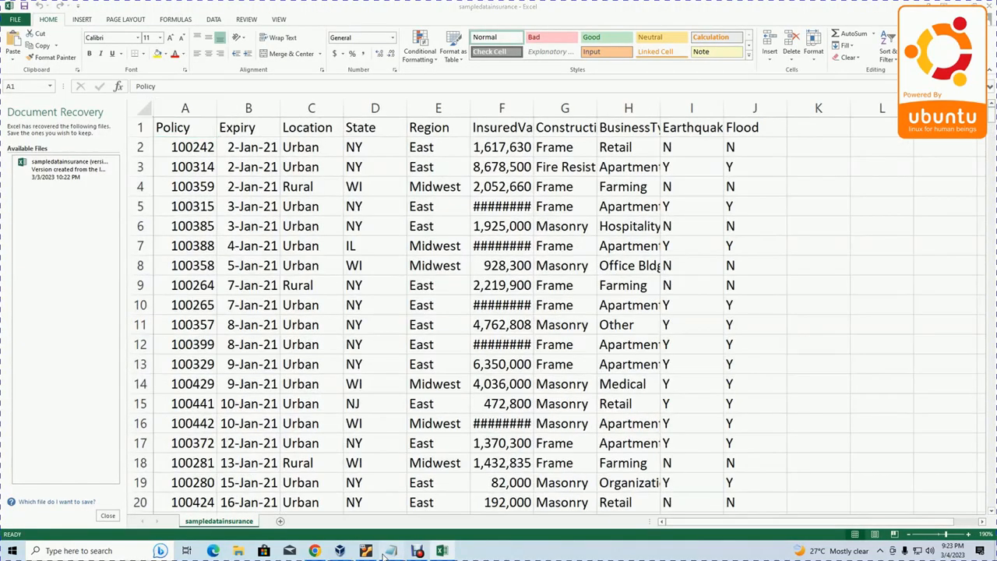
Review the transform data entry in the import csv notes and check the insurance table in phpMyAdmin against the CSV
left_click(391, 551)
left_click_drag(11, 204, 103, 164)
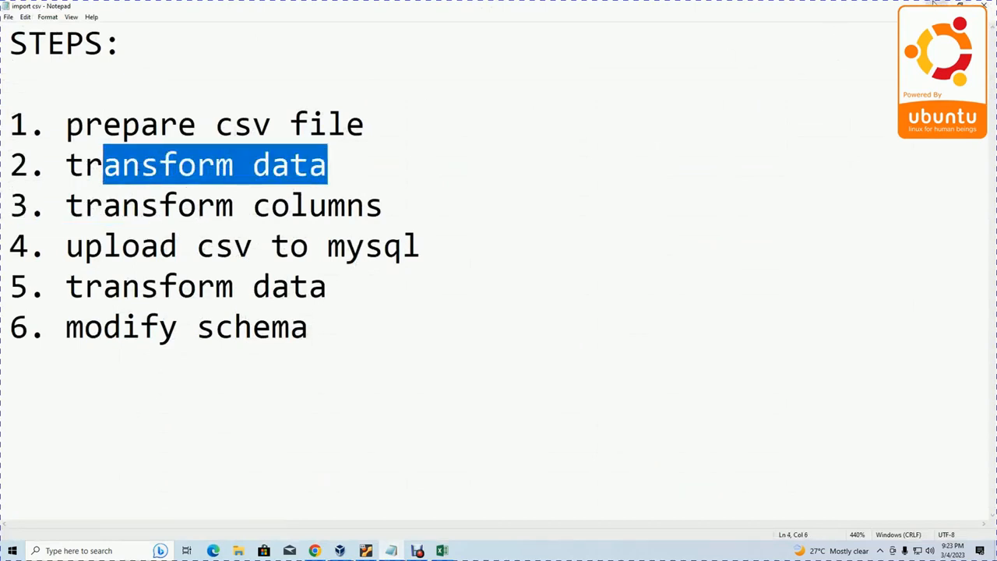
left_click(442, 551)
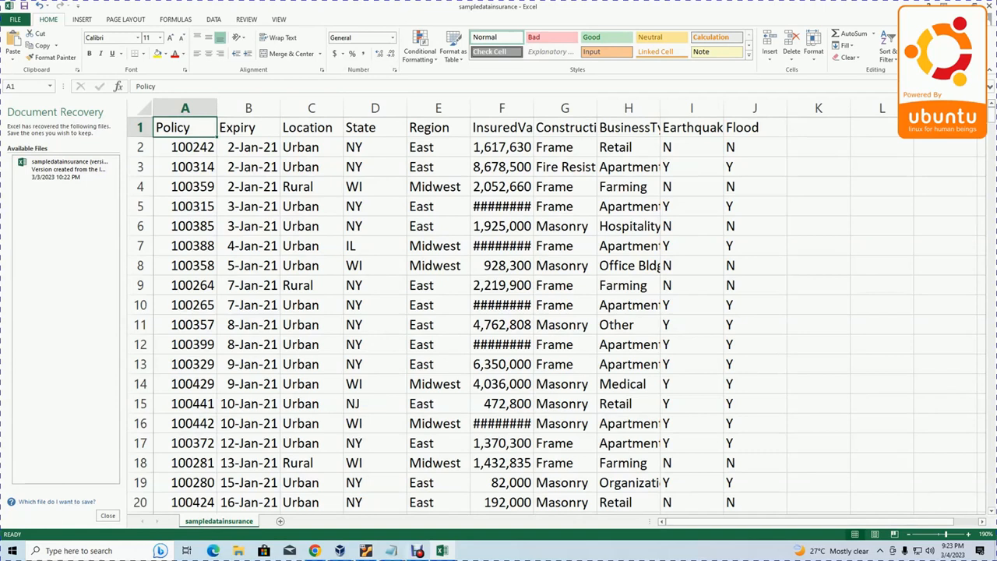
left_click(314, 551)
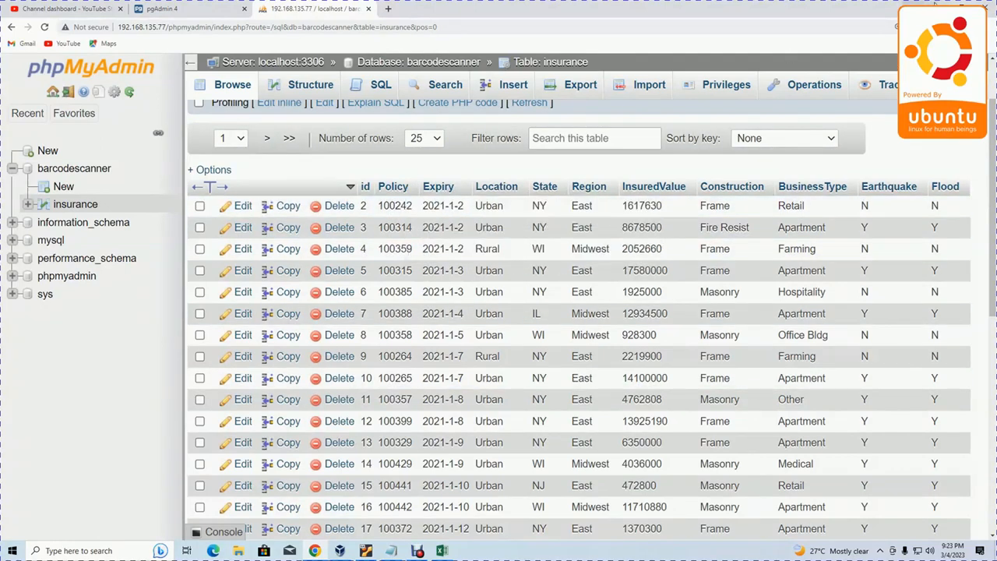
left_click(937, 6)
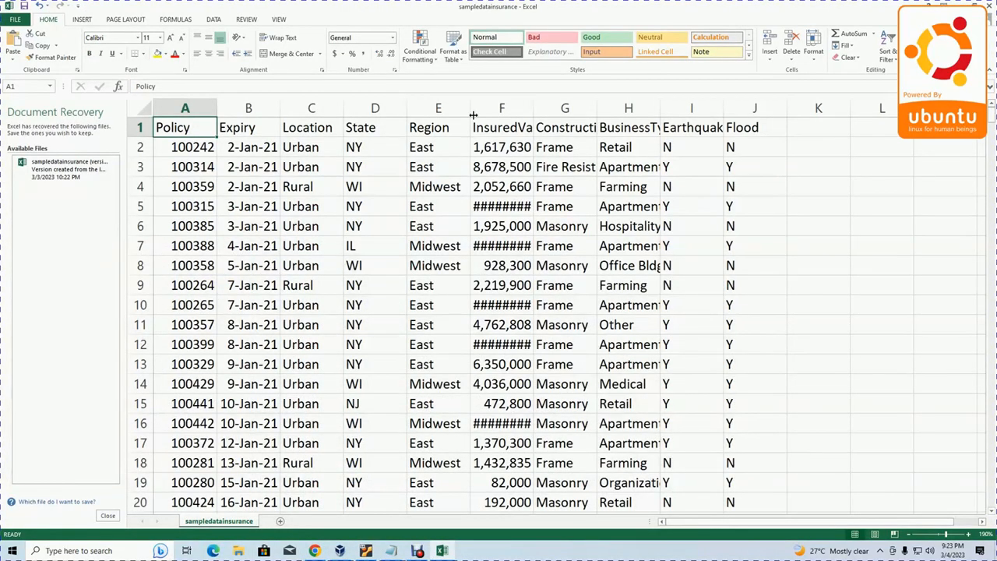
Widen the InsuredValue and Policy columns so their full contents show
left_click_drag(534, 109, 565, 119)
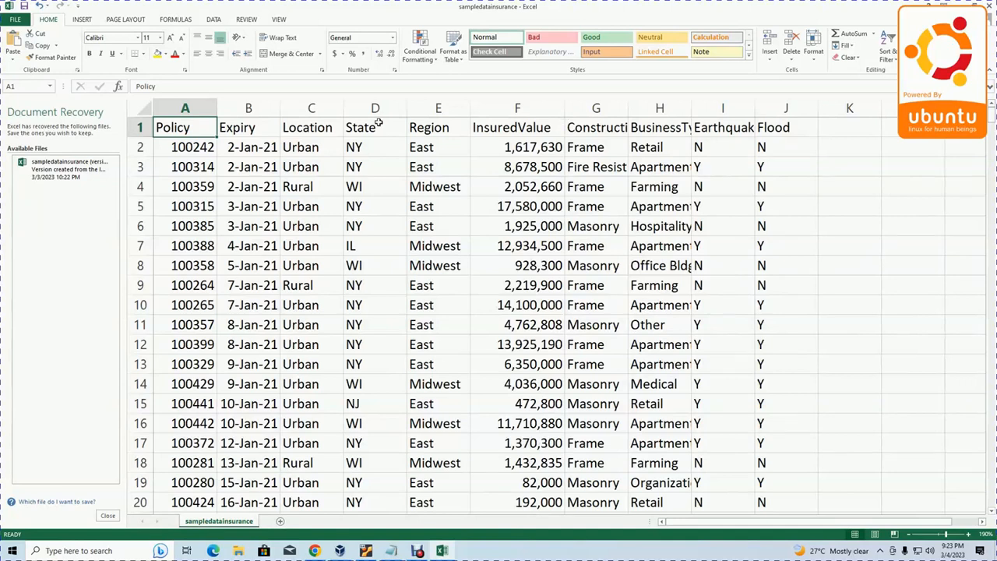
left_click_drag(216, 106, 248, 107)
Examine the values in the Policy column of the CSV to determine what kind of data it holds
left_click_drag(208, 150, 228, 423)
scroll(227, 423, "down", 12)
scroll(227, 423, "down", 6)
scroll(231, 418, "up", 14)
scroll(231, 185, "up", 4)
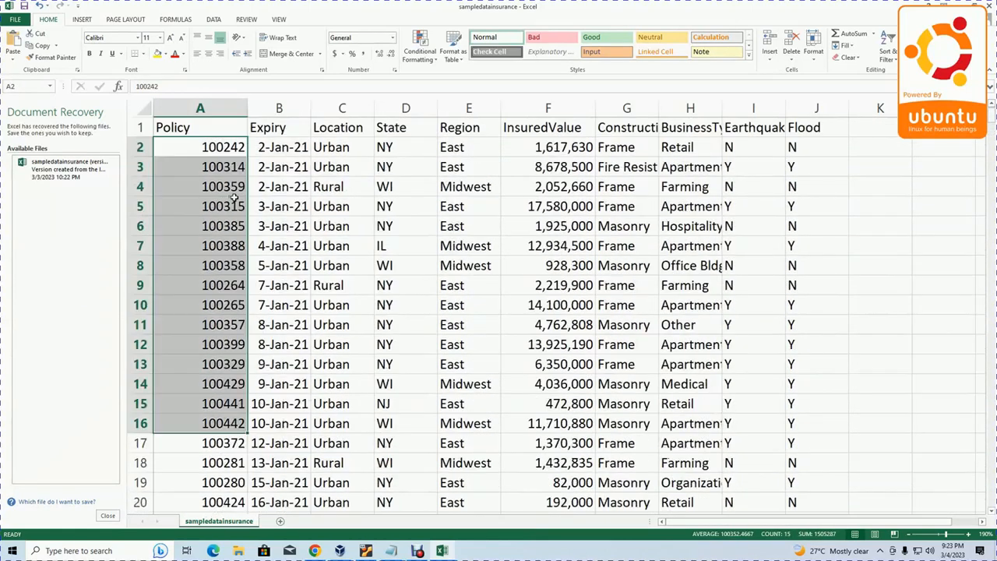
left_click(218, 109)
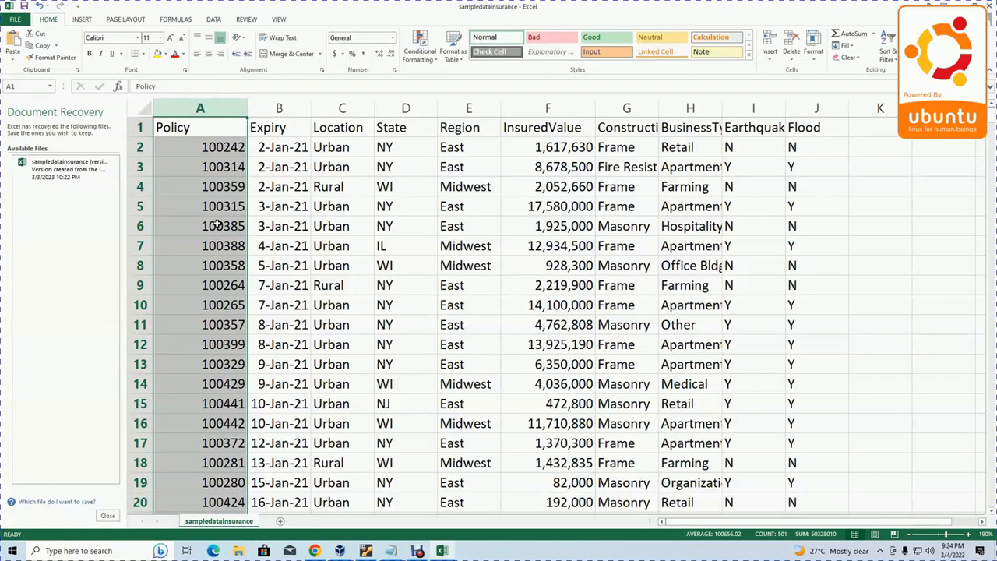
left_click(215, 180)
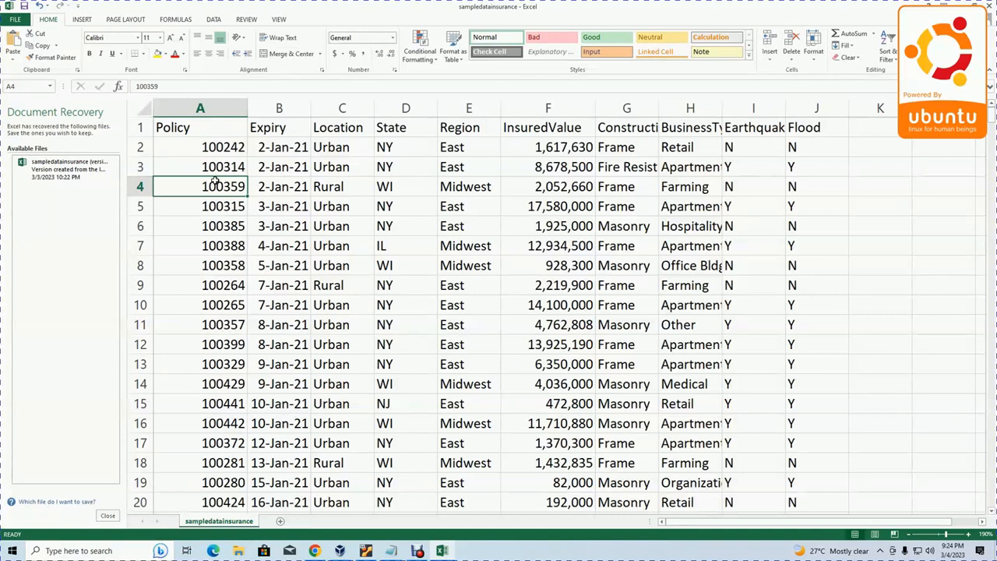
left_click(204, 153)
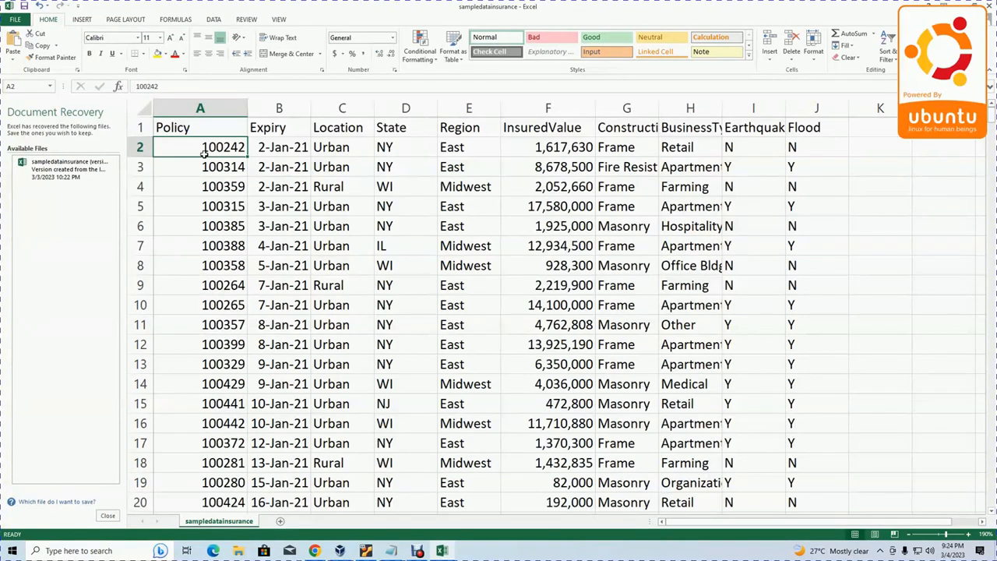
Check several date values in the Expiry column and widen that column slightly
left_click(289, 127)
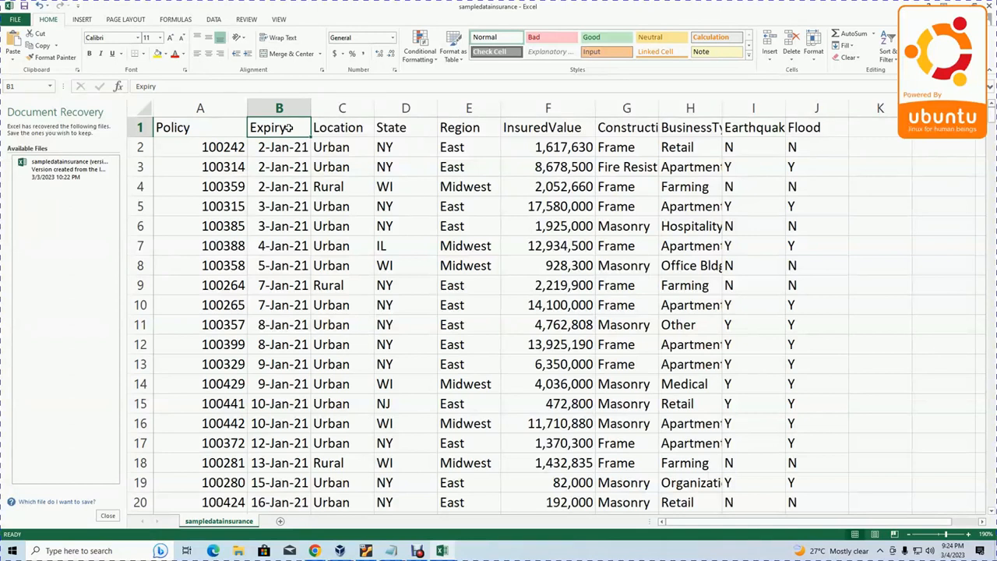
left_click(287, 168)
left_click(286, 188)
left_click(287, 228)
left_click_drag(289, 250, 289, 273)
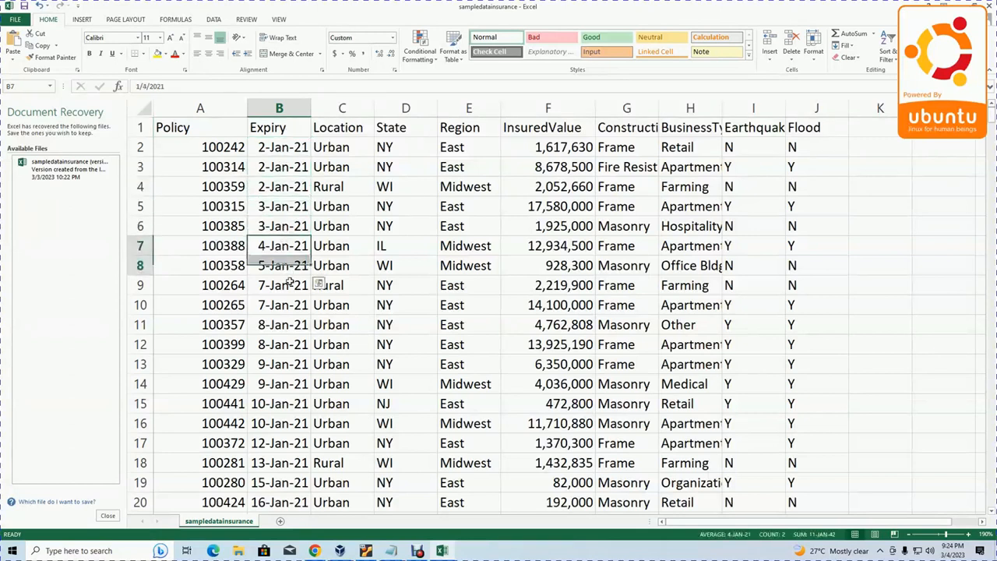
left_click_drag(310, 111, 323, 111)
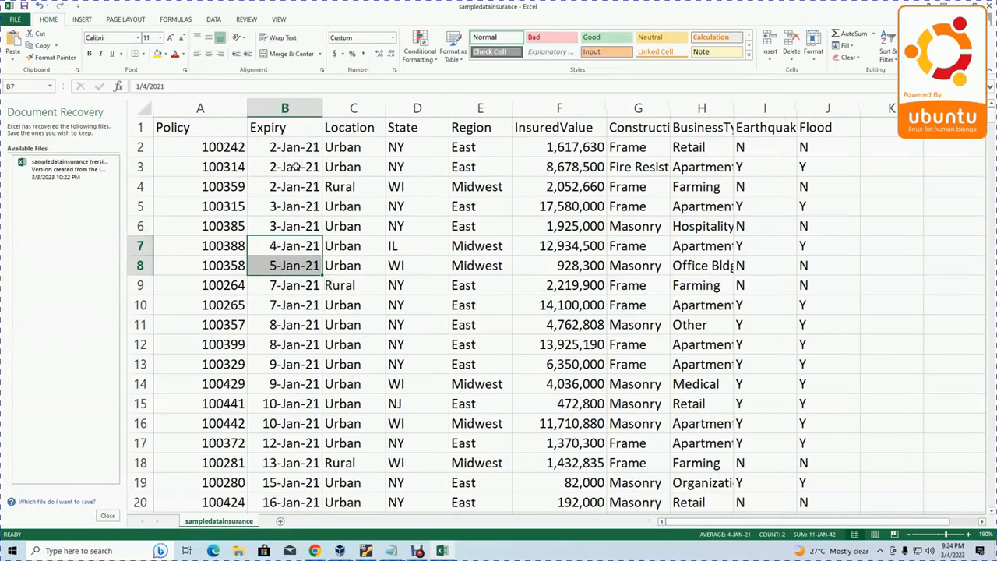
Examine how the Expiry dates and the InsuredValue figures are formatted
left_click(297, 168)
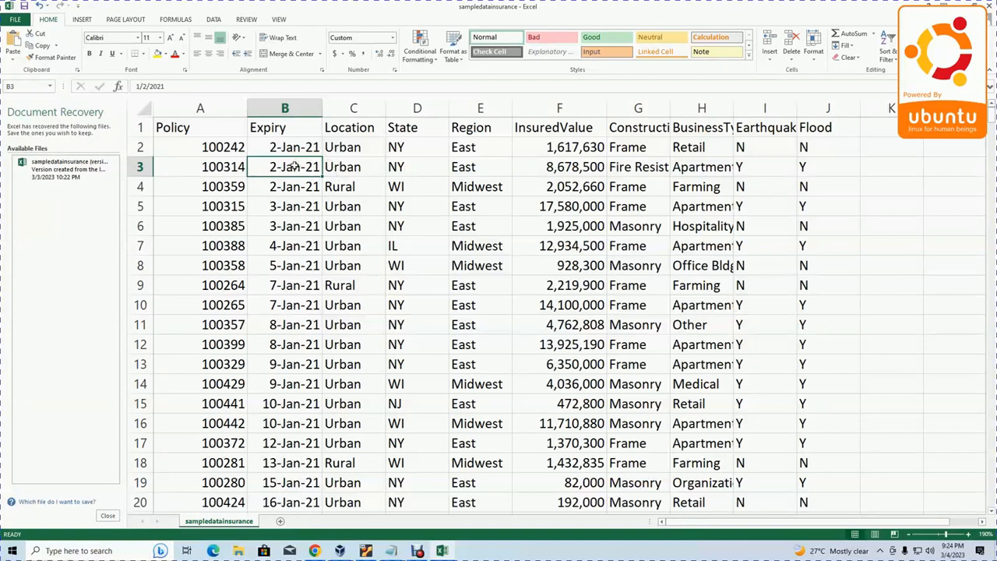
left_click(300, 184)
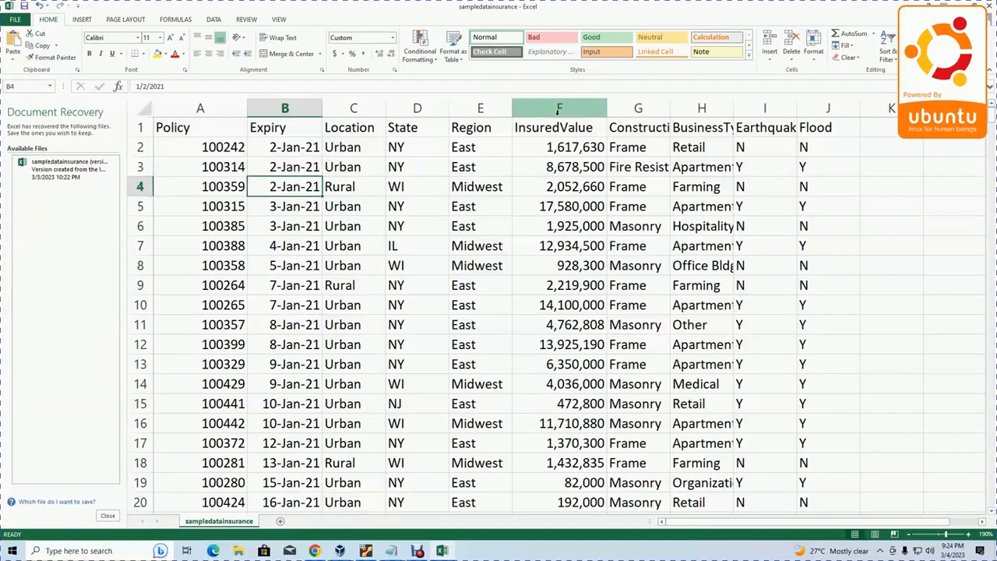
left_click_drag(548, 134, 550, 264)
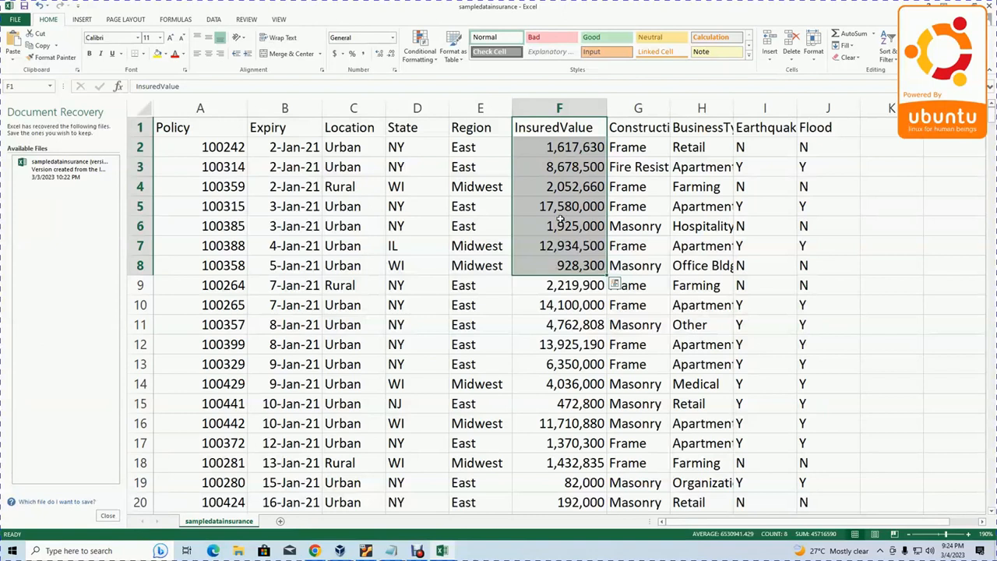
Examine several InsuredValue figures in the first rows, comparing their displayed formatting with the stored numbers
left_click(572, 156)
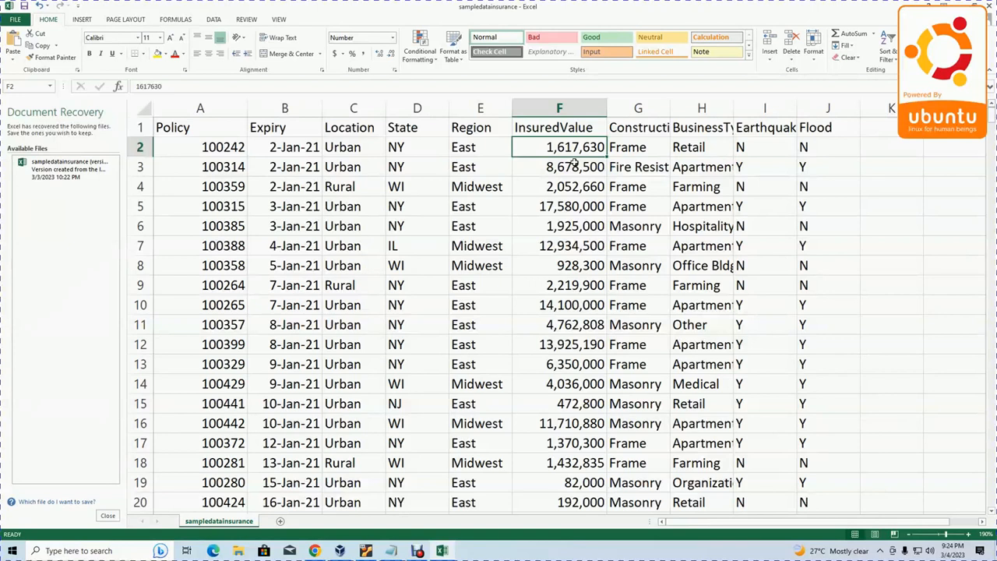
left_click(576, 170)
left_click(579, 187)
left_click(579, 212)
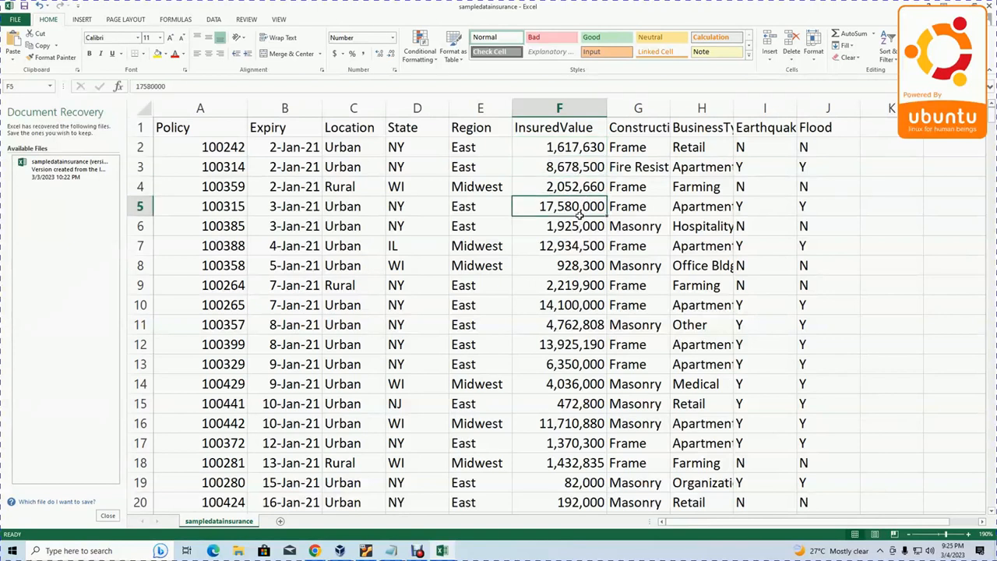
left_click(577, 148)
left_click(576, 188)
left_click(578, 228)
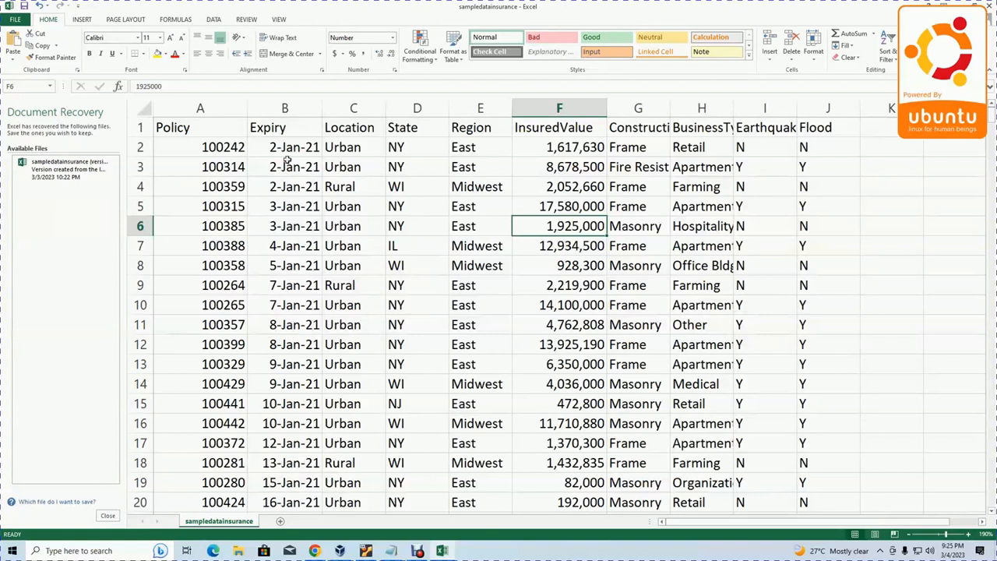
Select the whole Policy column and look through its values further down the sheet
left_click(181, 105)
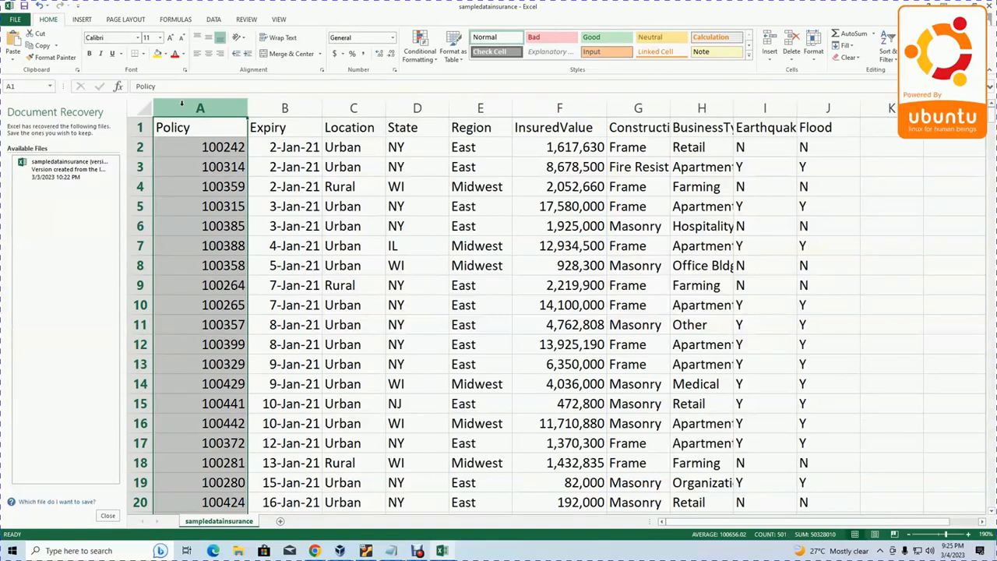
scroll(214, 346, "down", 20)
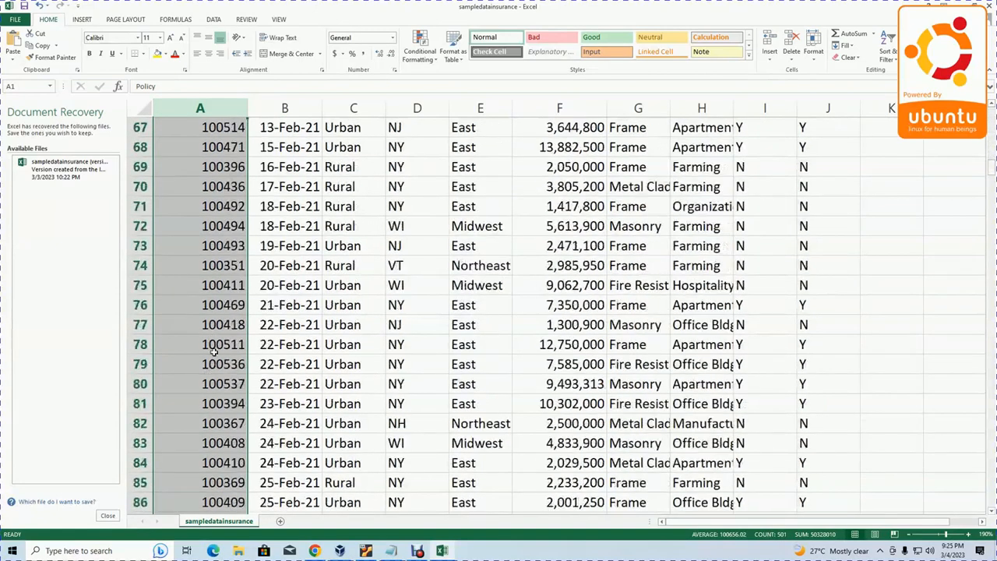
scroll(213, 351, "down", 20)
scroll(226, 420, "down", 7)
scroll(224, 413, "up", 20)
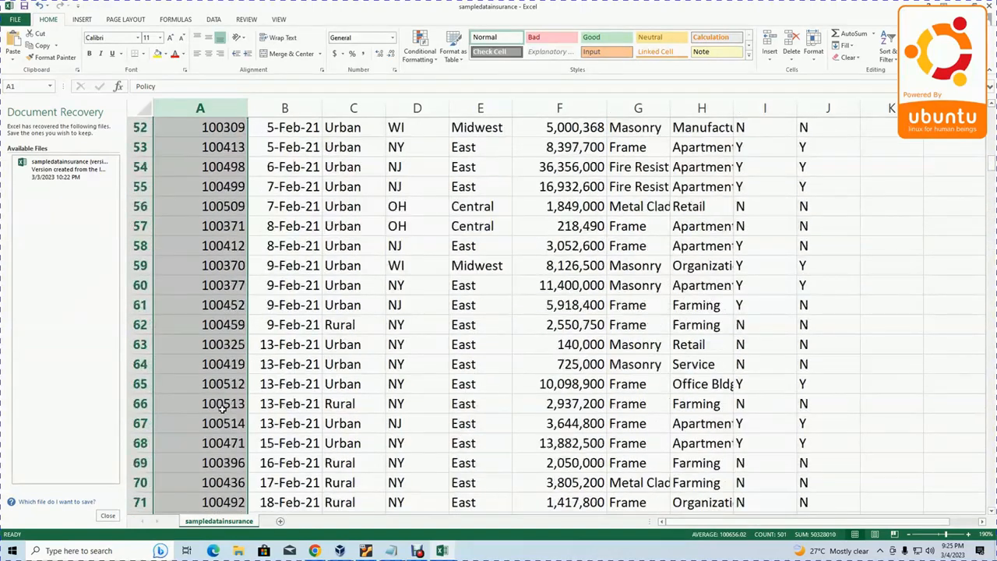
scroll(223, 407, "up", 17)
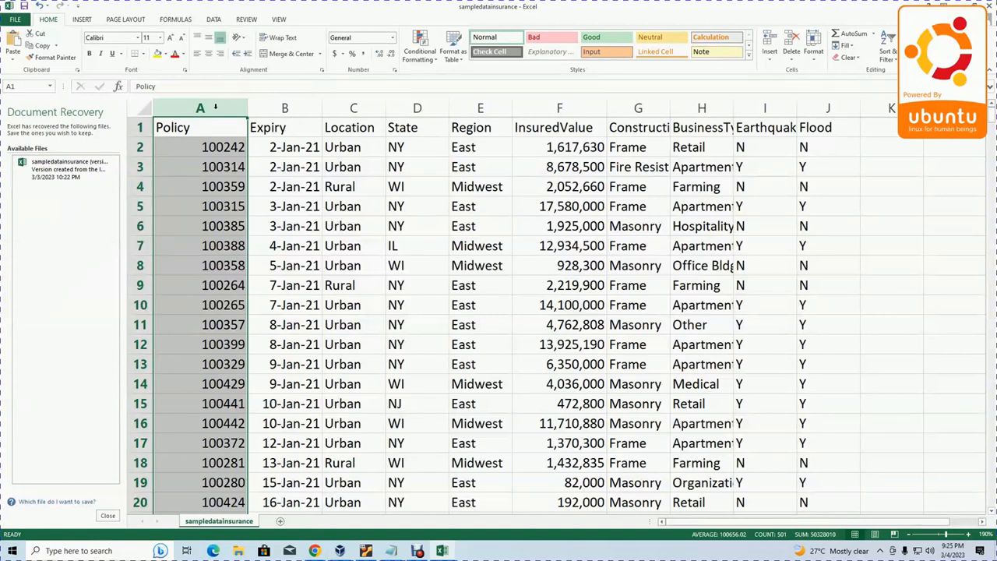
Format the Policy column as Number with 0 decimal places and no thousands separator
right_click(215, 106)
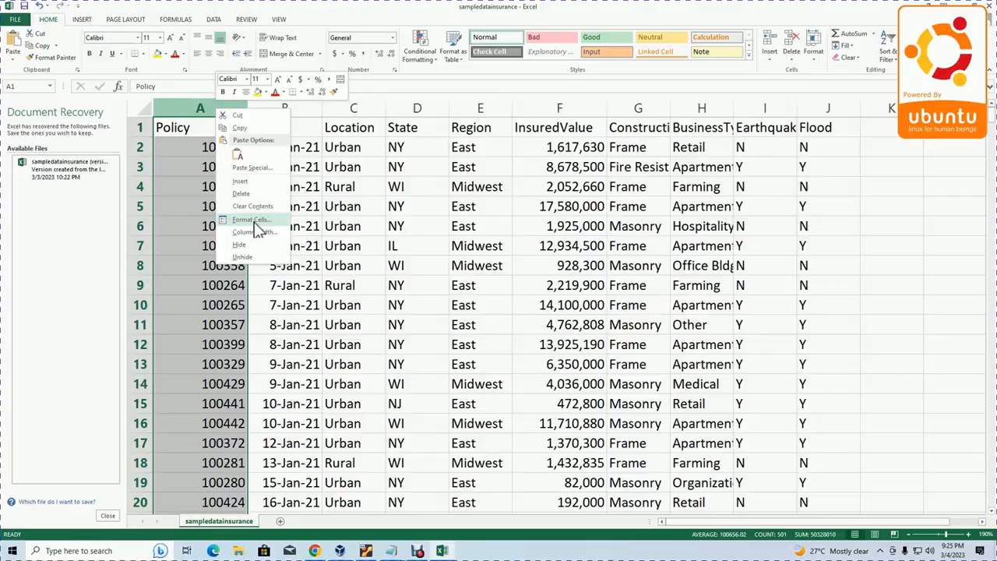
left_click(208, 162)
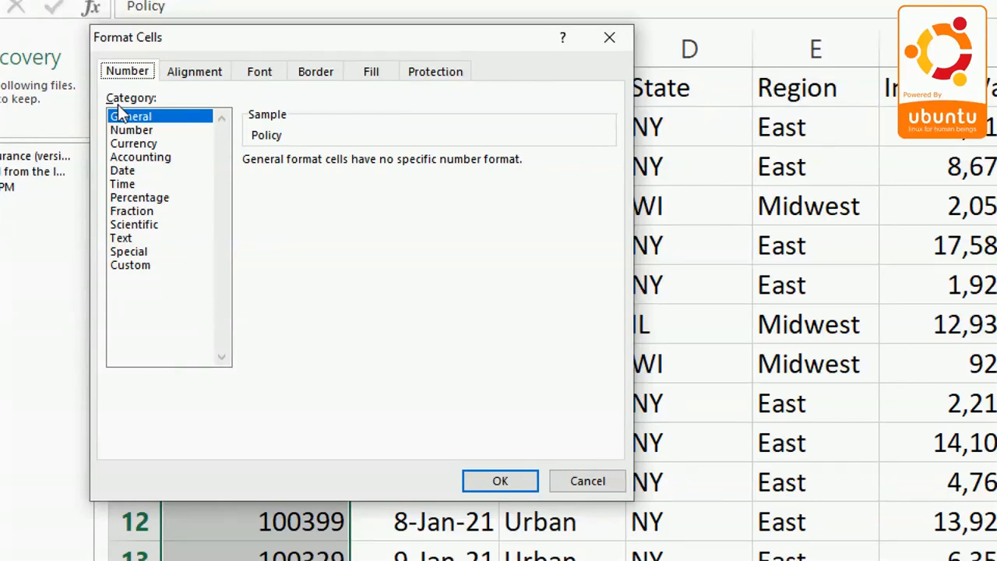
left_click(137, 131)
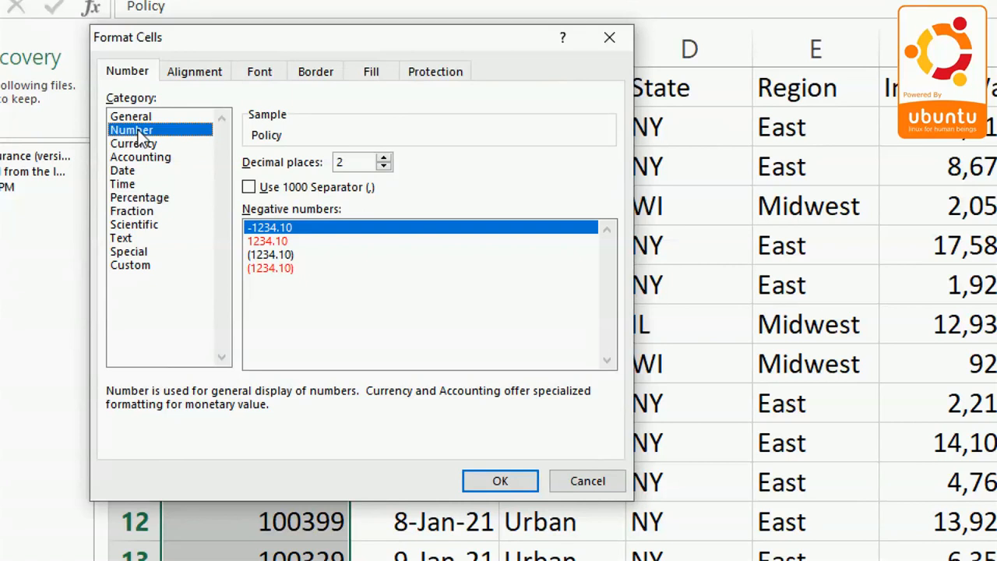
left_click(387, 158)
left_click(386, 166)
left_click(385, 166)
left_click(385, 167)
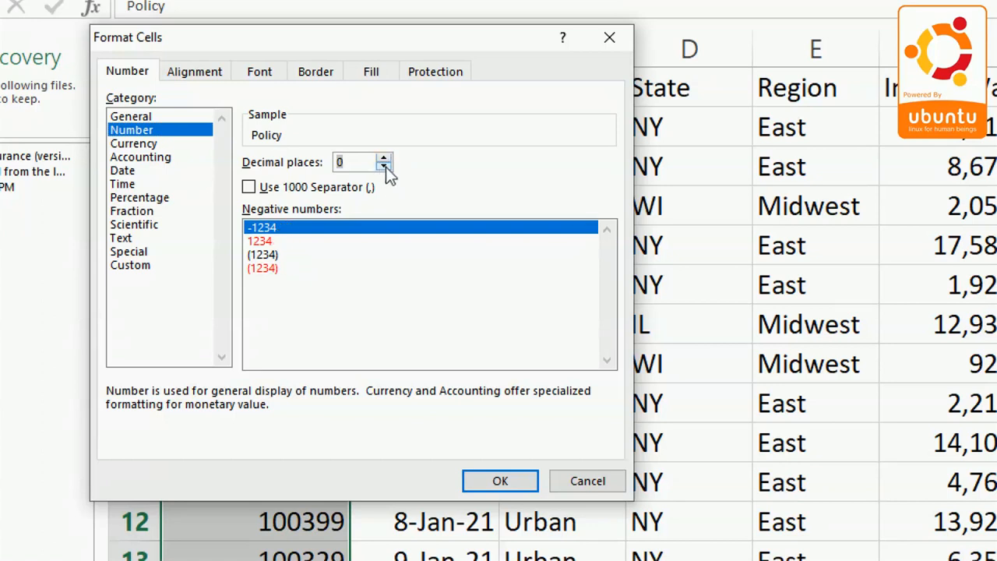
left_click(250, 188)
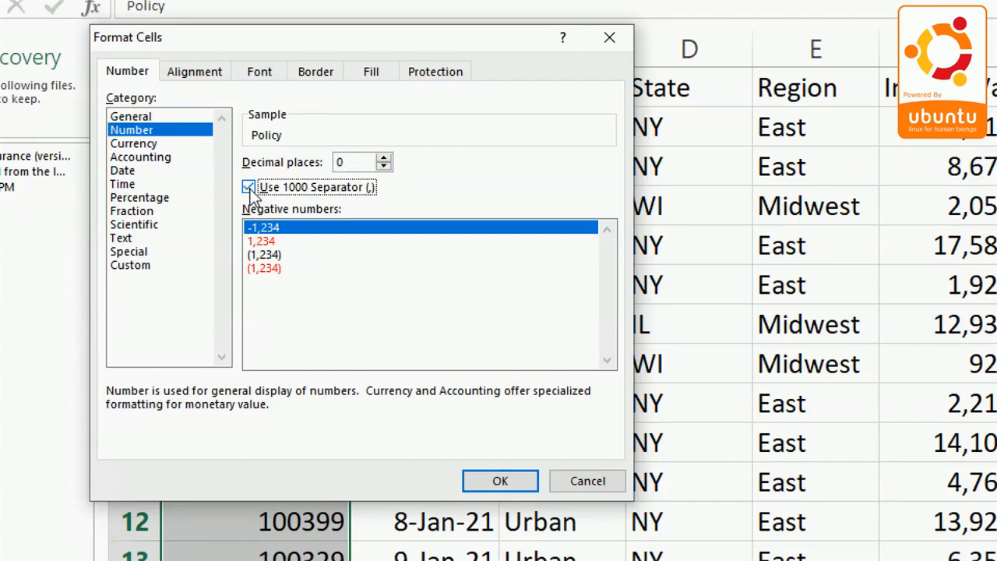
left_click(249, 187)
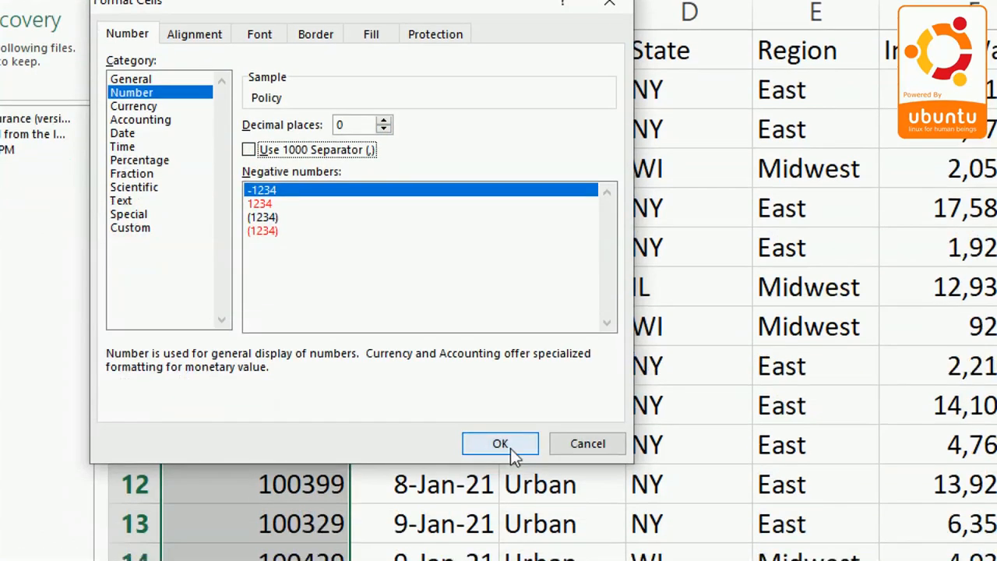
left_click(510, 484)
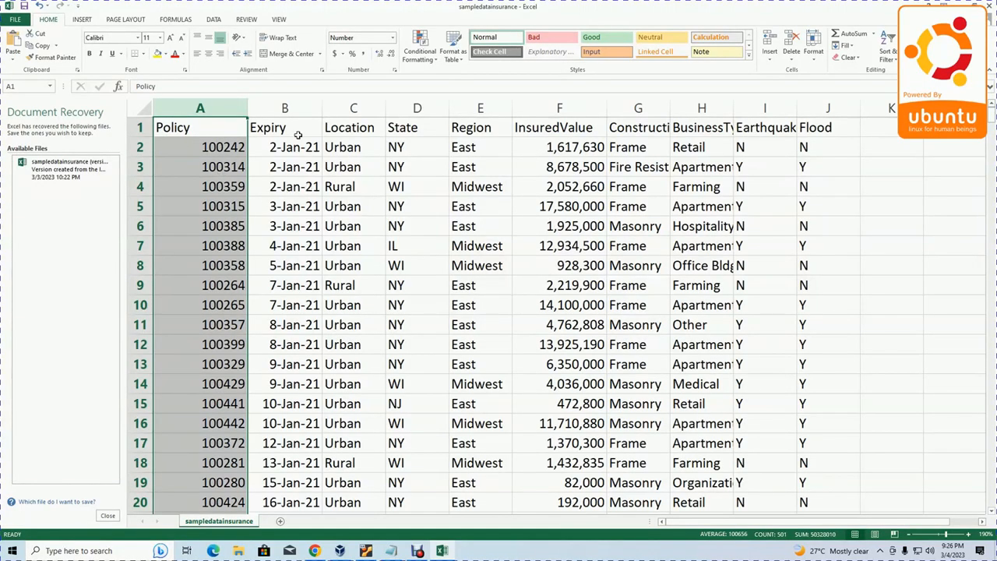
Select the Expiry column and widen it
left_click(291, 109)
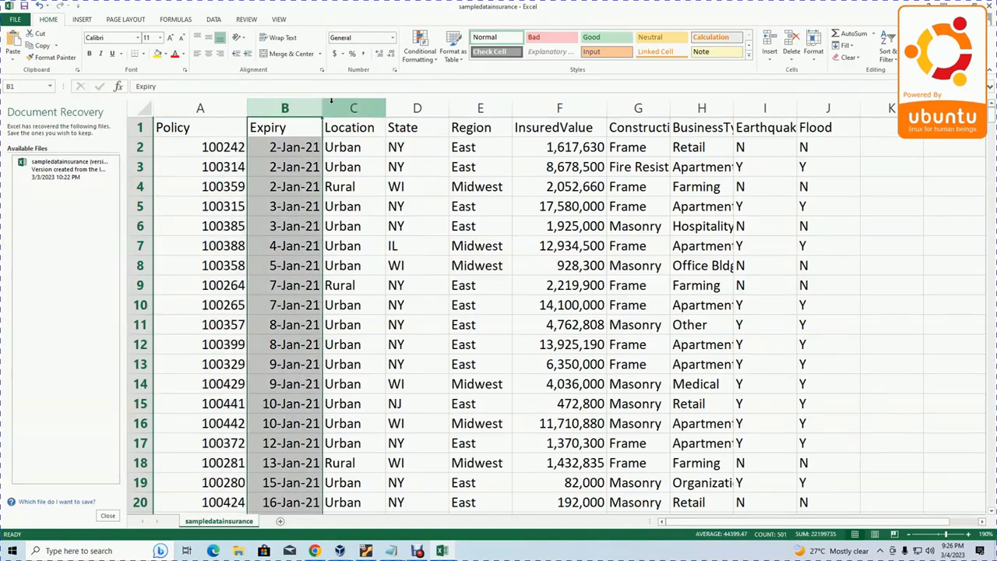
left_click_drag(323, 108, 350, 109)
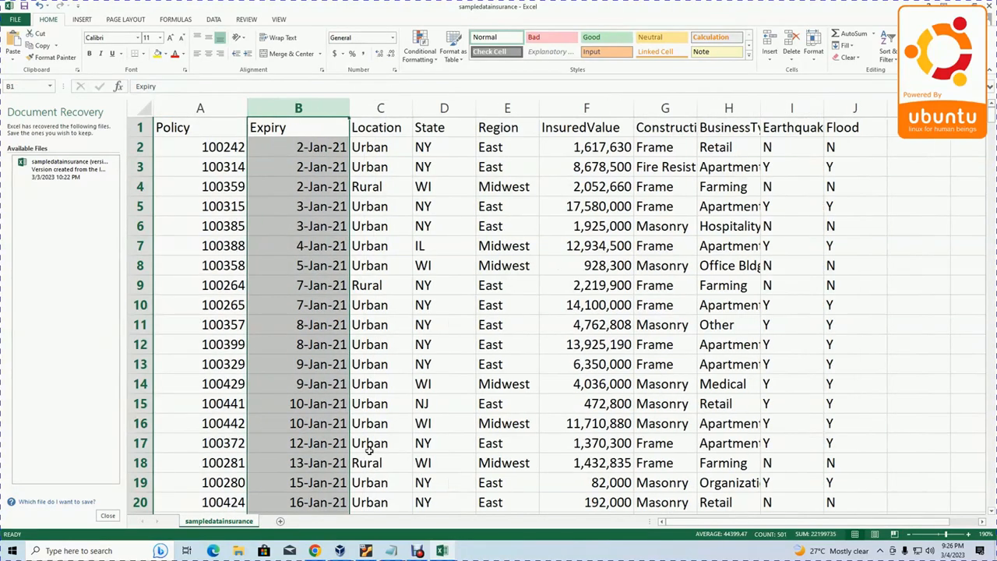
Switch to the import csv note in Notepad and write the date format yyyy/m/d in blank space below the existing text
left_click(391, 551)
left_click(337, 340)
key("Return")
key("Return")
key("Return")
key("Return")
key("Return")
key("Return")
key("Return")
key("Return")
key("Return")
key("Return")
key("Return")
key("Return")
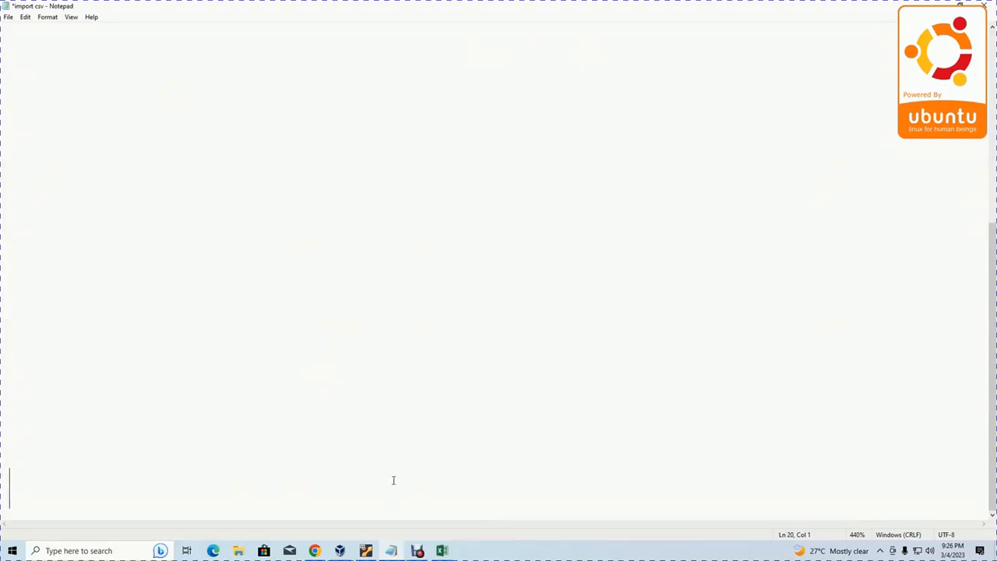
left_click(51, 272)
type("yyyy")
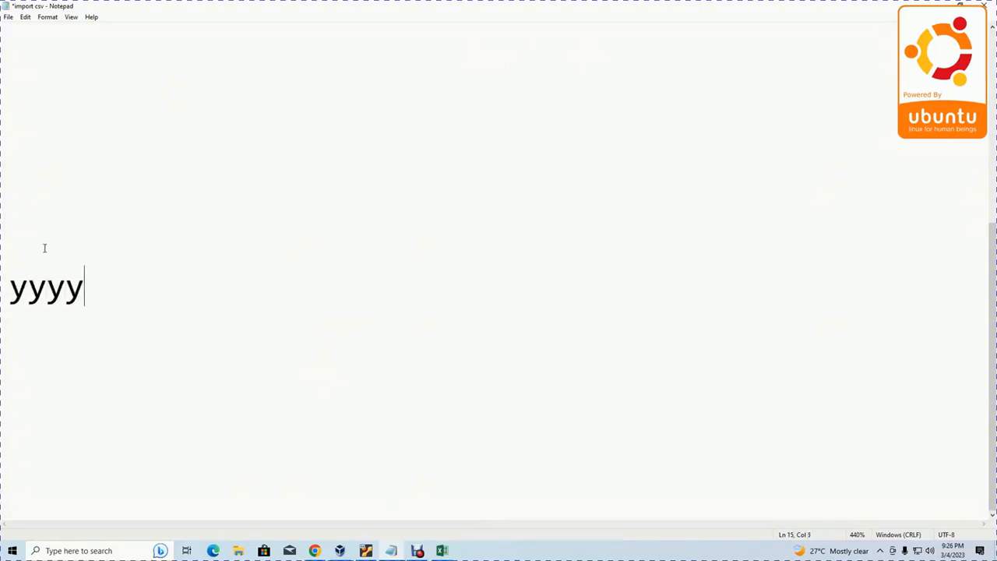
type("/m")
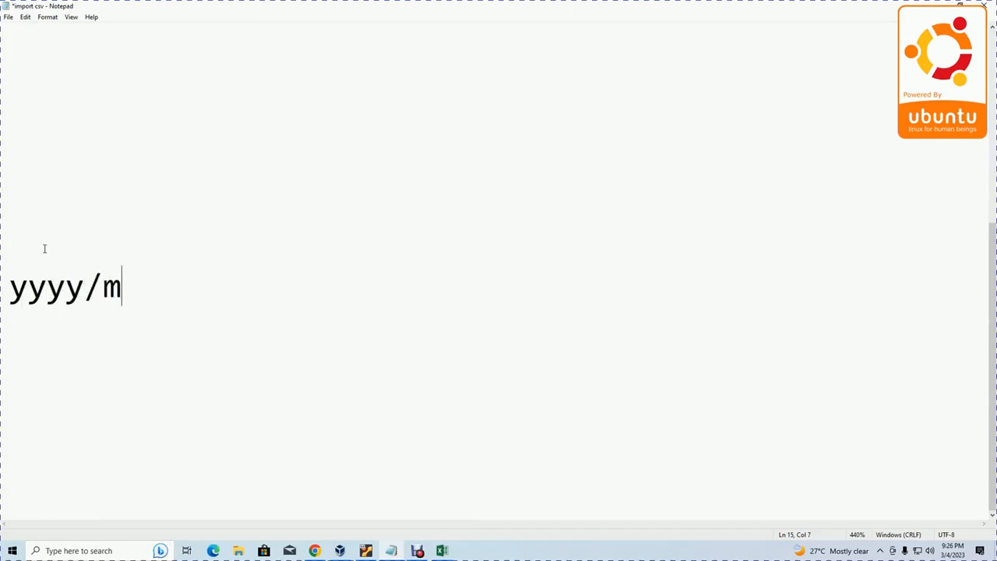
type("/d")
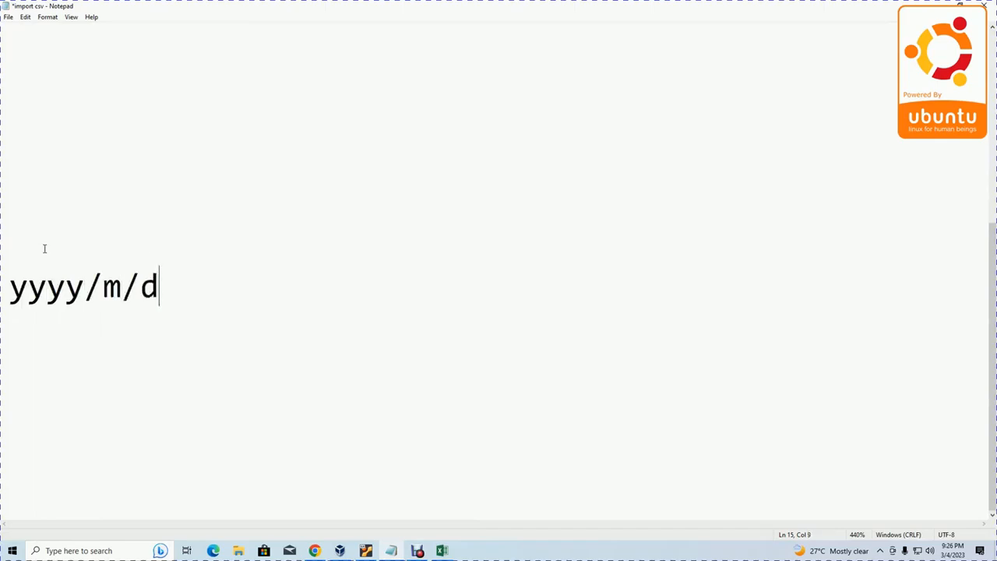
Return to the Excel sheet, apply the custom date format yyyy/m/d to the Expiry column, and check a few of its dates
left_click(313, 550)
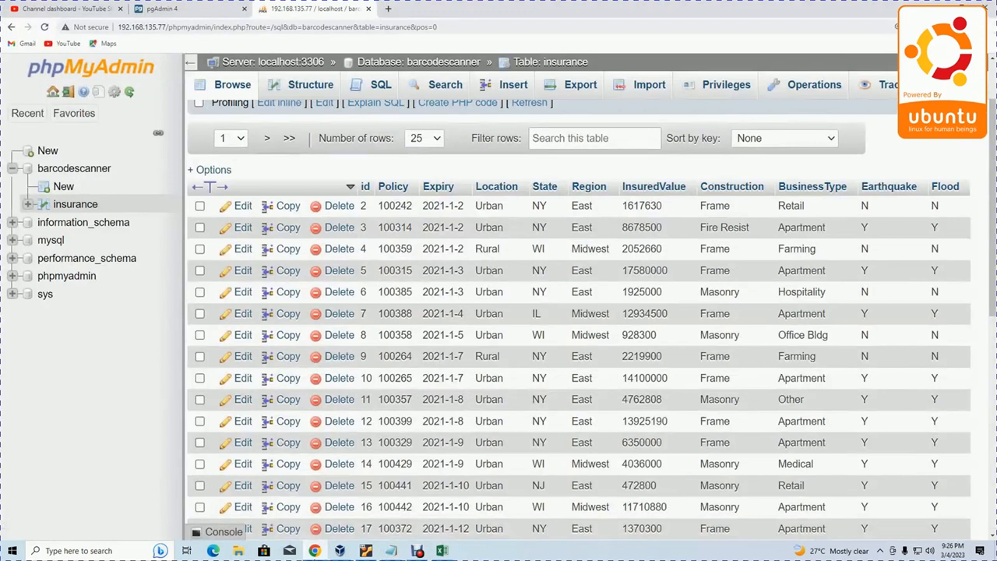
left_click(446, 553)
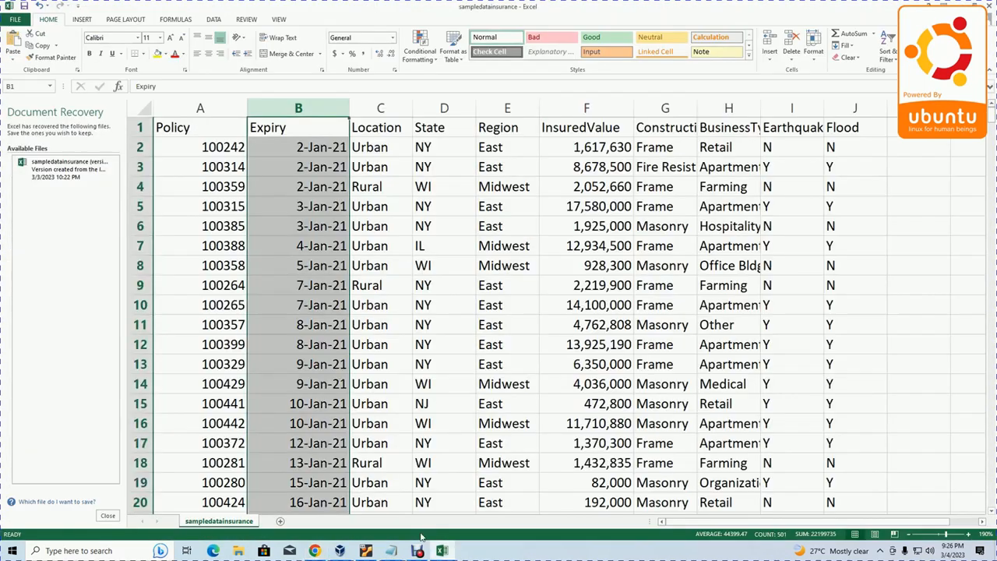
right_click(323, 105)
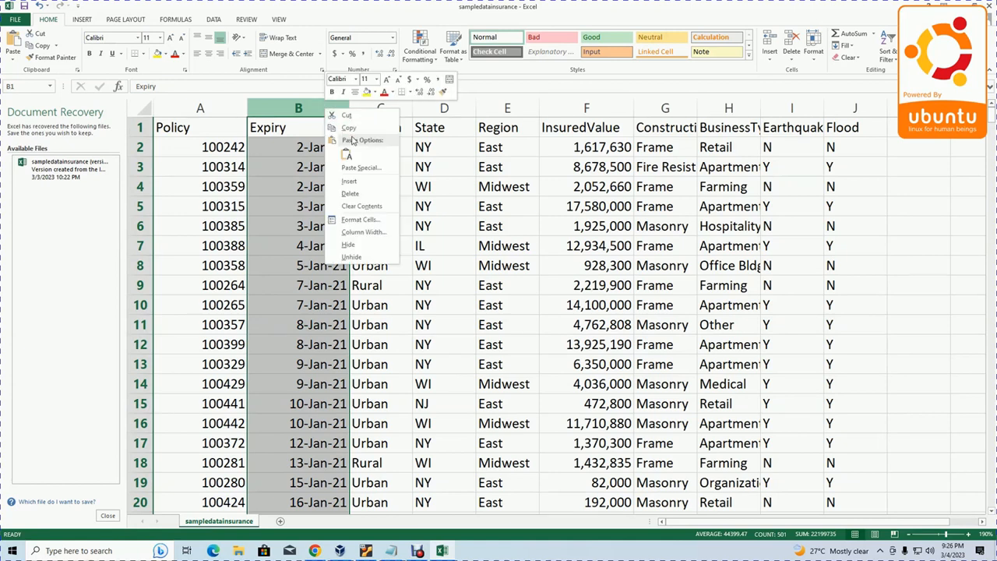
left_click(358, 219)
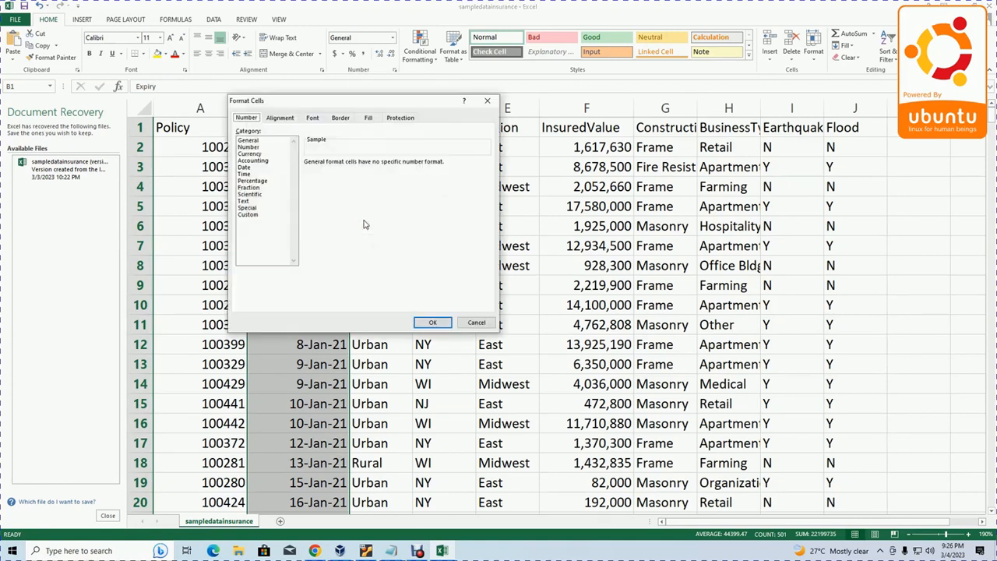
left_click(244, 168)
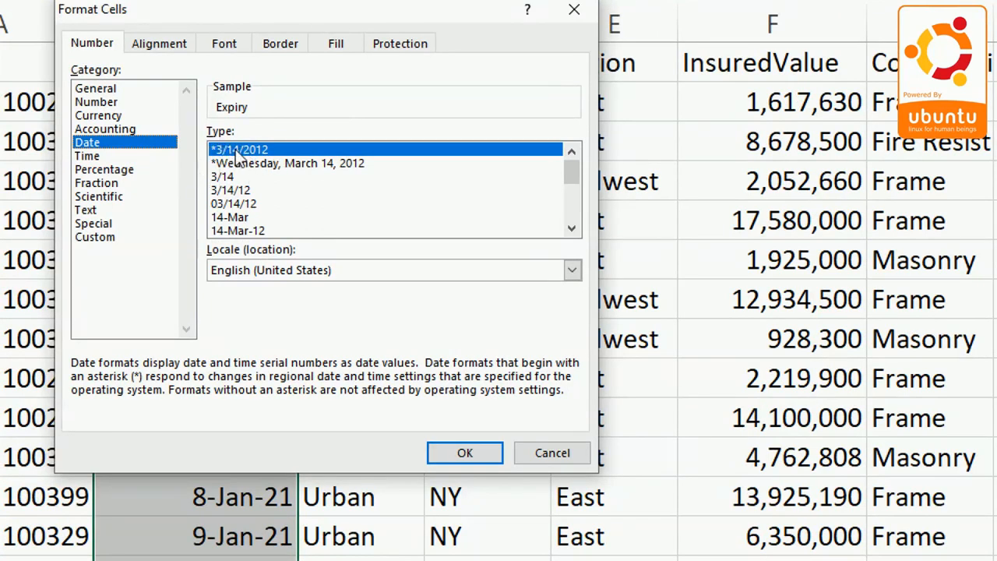
left_click(115, 237)
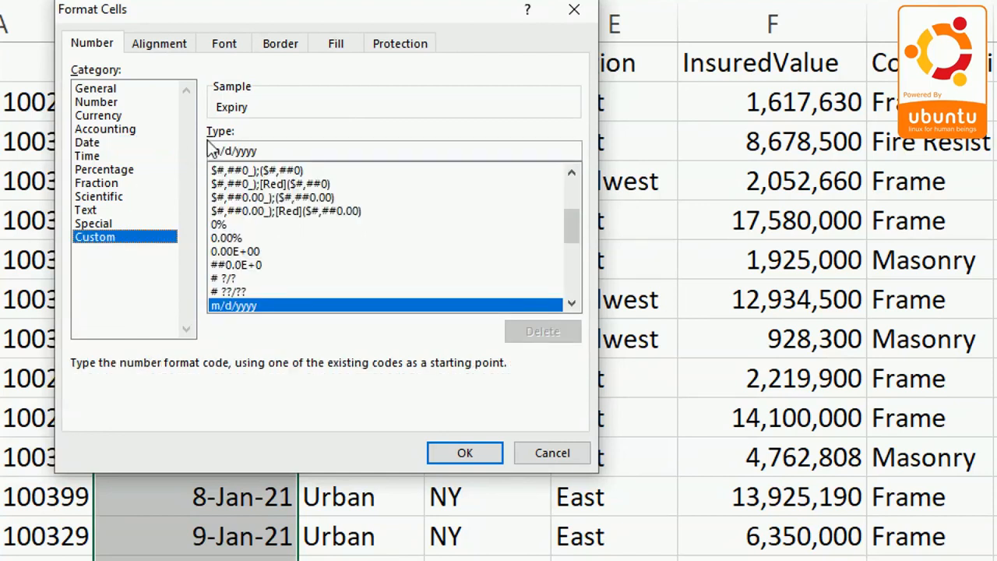
left_click_drag(272, 149, 197, 149)
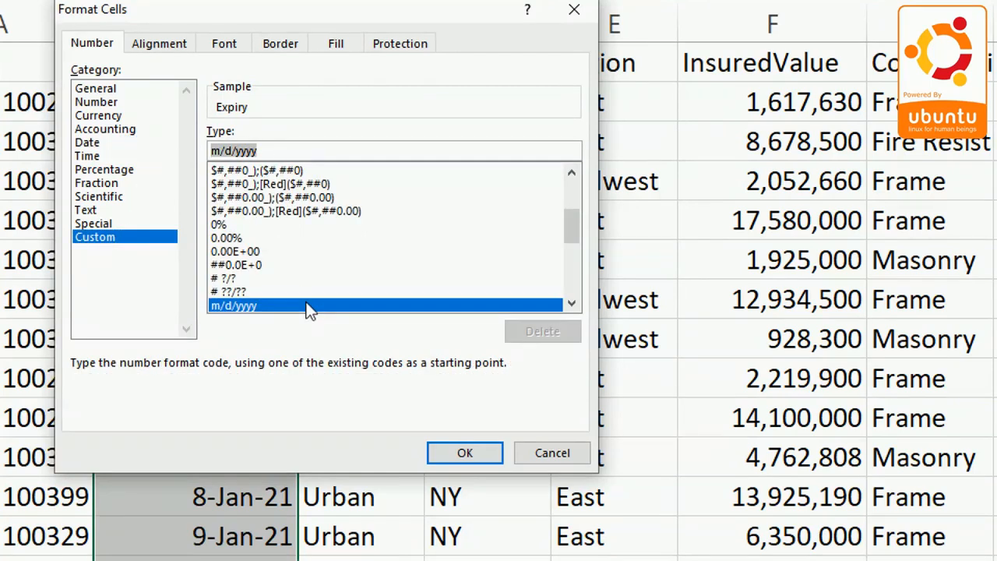
type("yyyy")
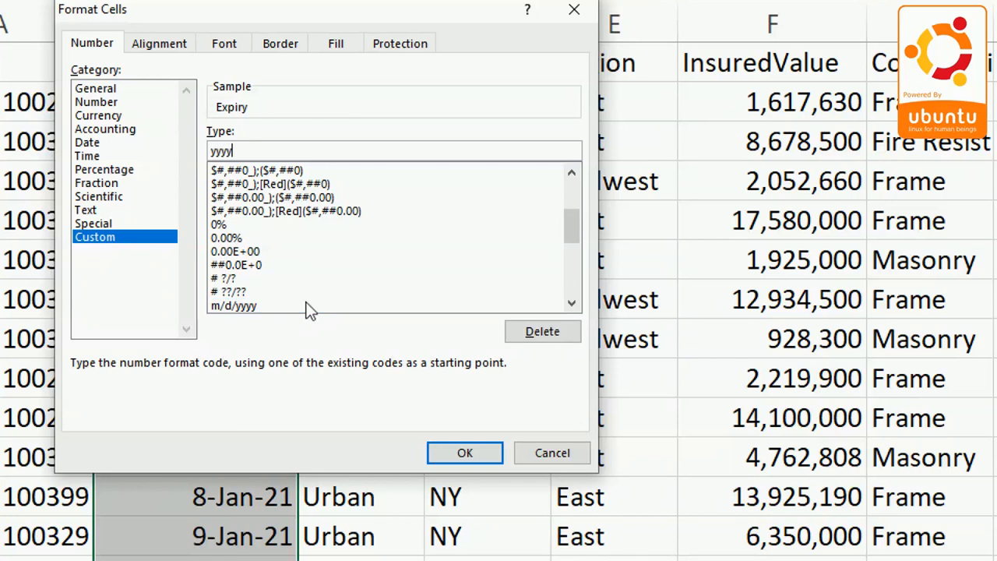
type("/m/d")
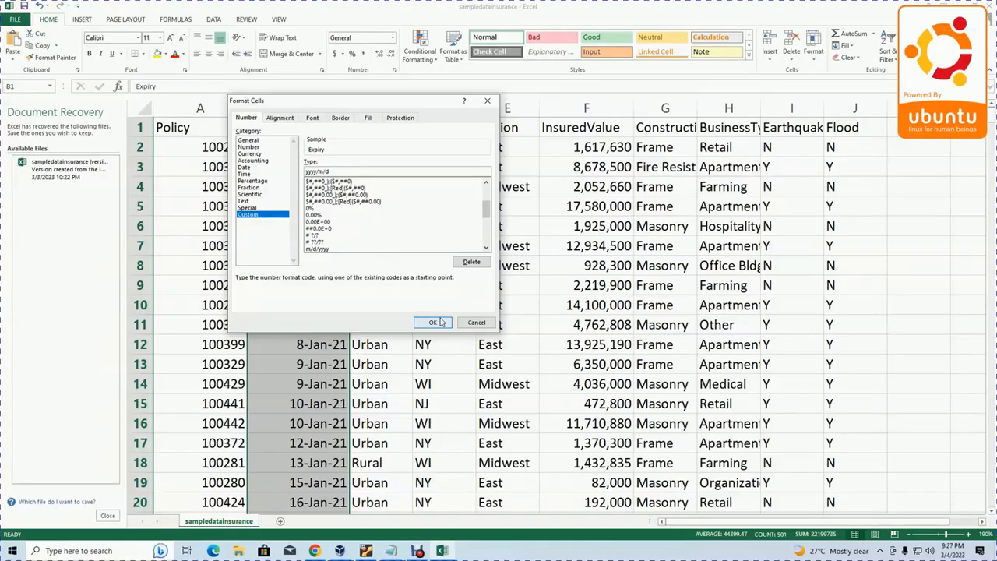
left_click(433, 322)
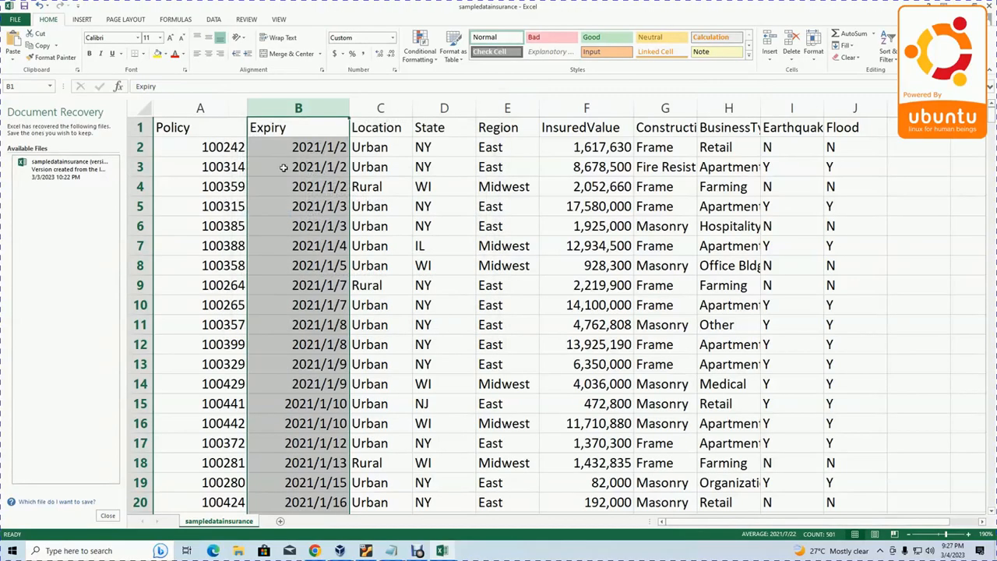
left_click(309, 247)
left_click(309, 344)
left_click(309, 364)
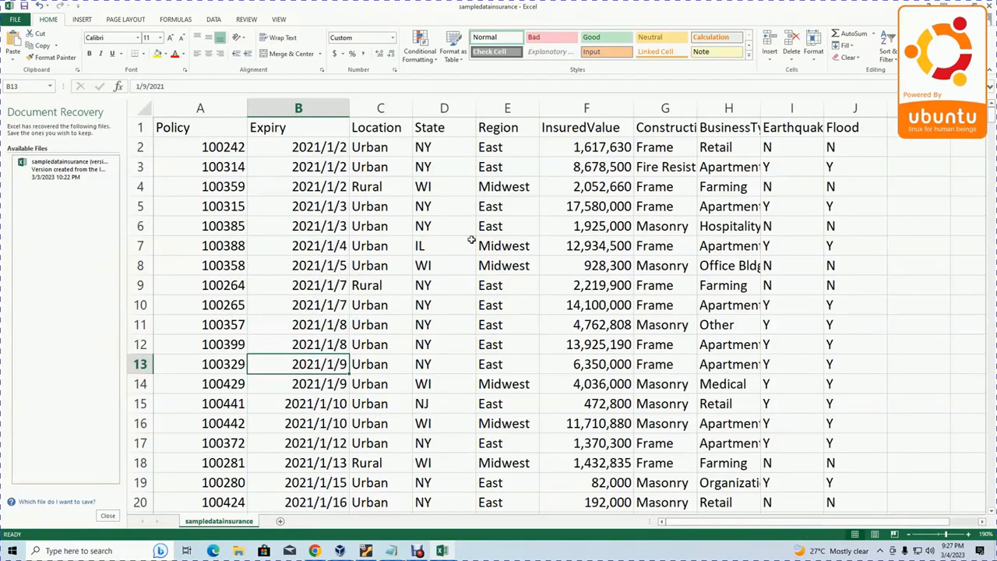
Widen the InsuredValue column and format it as Number with 0 decimal places and no thousands separator
left_click_drag(634, 108, 653, 108)
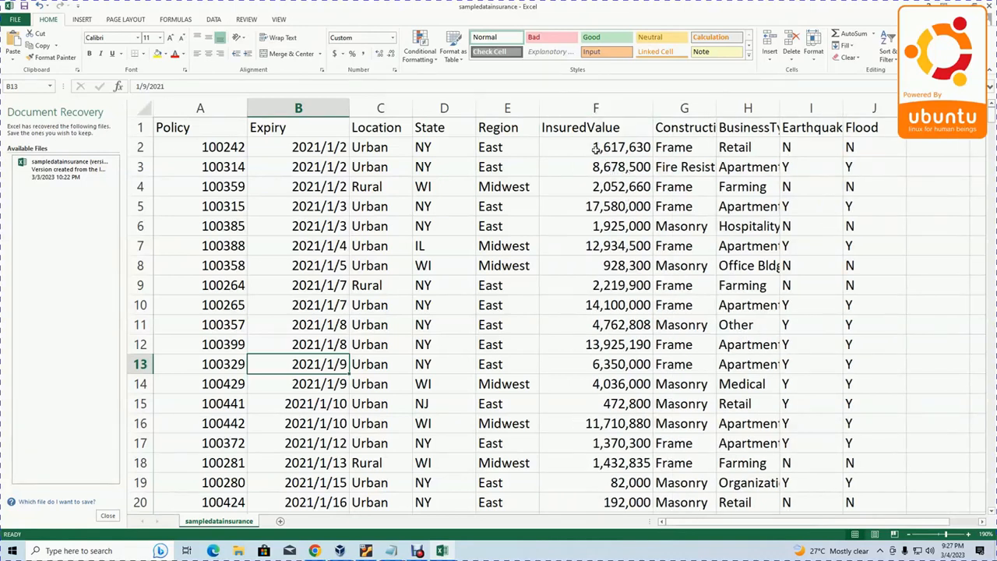
right_click(600, 108)
left_click(642, 217)
left_click_drag(662, 100, 512, 104)
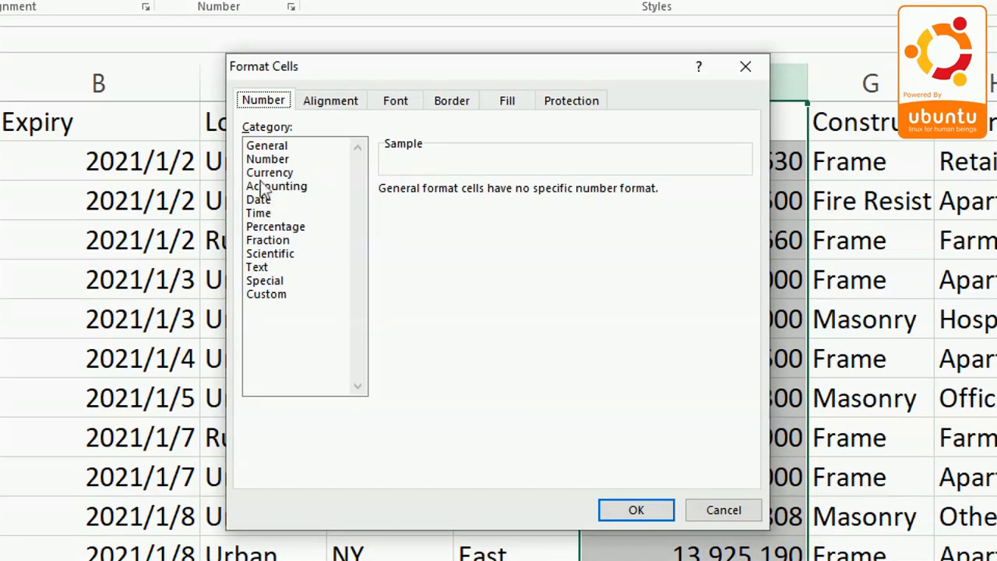
left_click(276, 160)
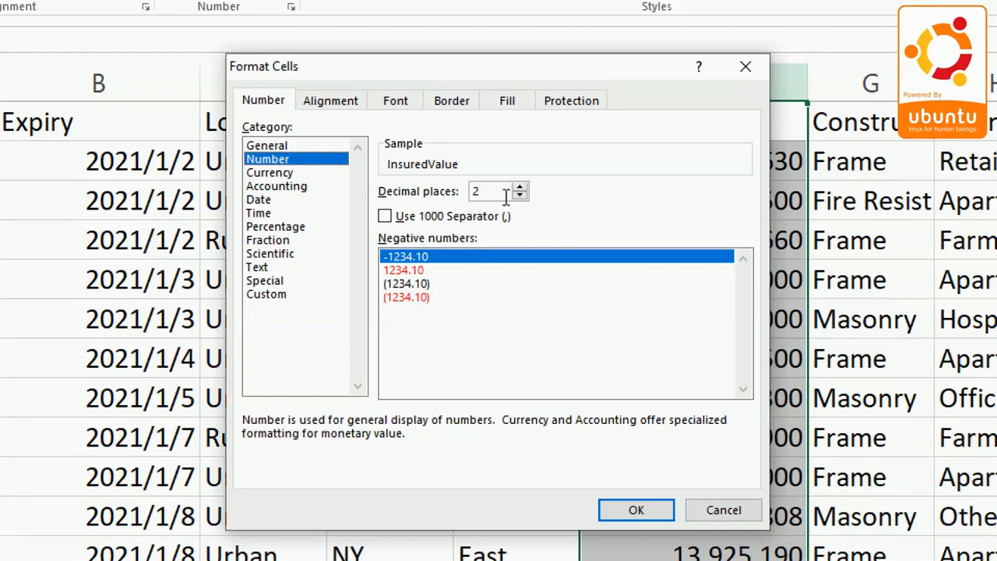
left_click(519, 188)
left_click(520, 188)
left_click(520, 188)
left_click(521, 195)
left_click(520, 196)
left_click(521, 195)
left_click(520, 196)
left_click(521, 196)
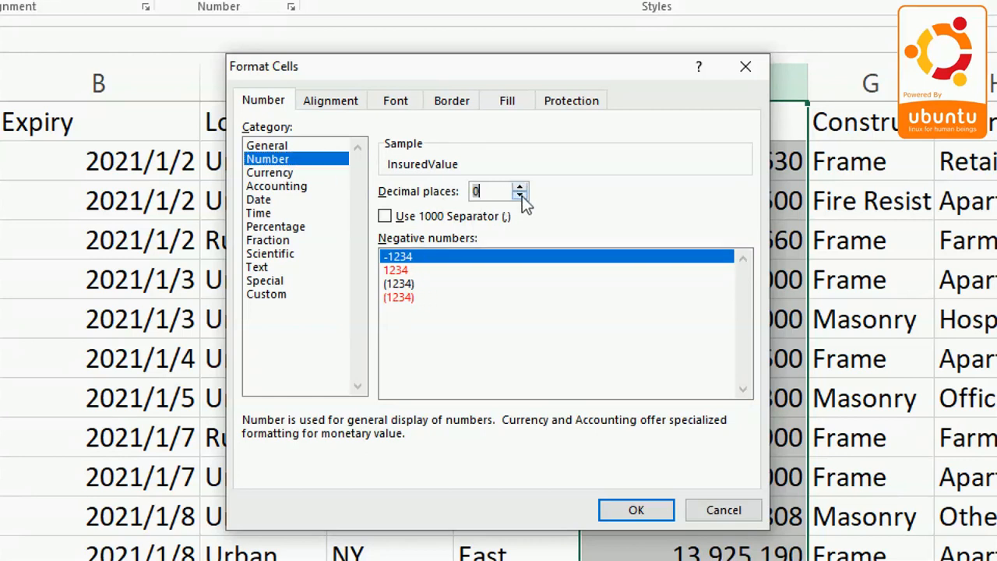
left_click(385, 217)
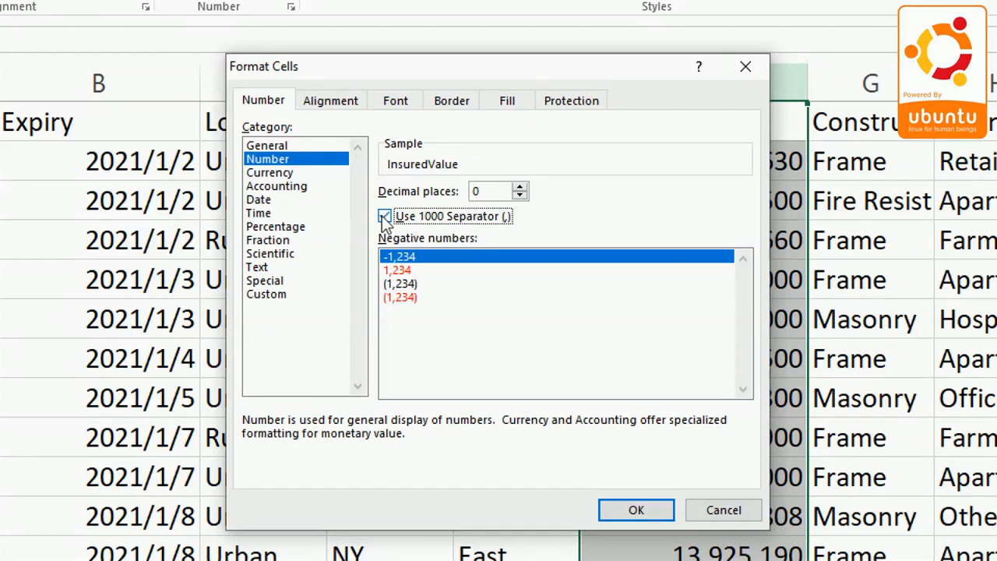
left_click(384, 217)
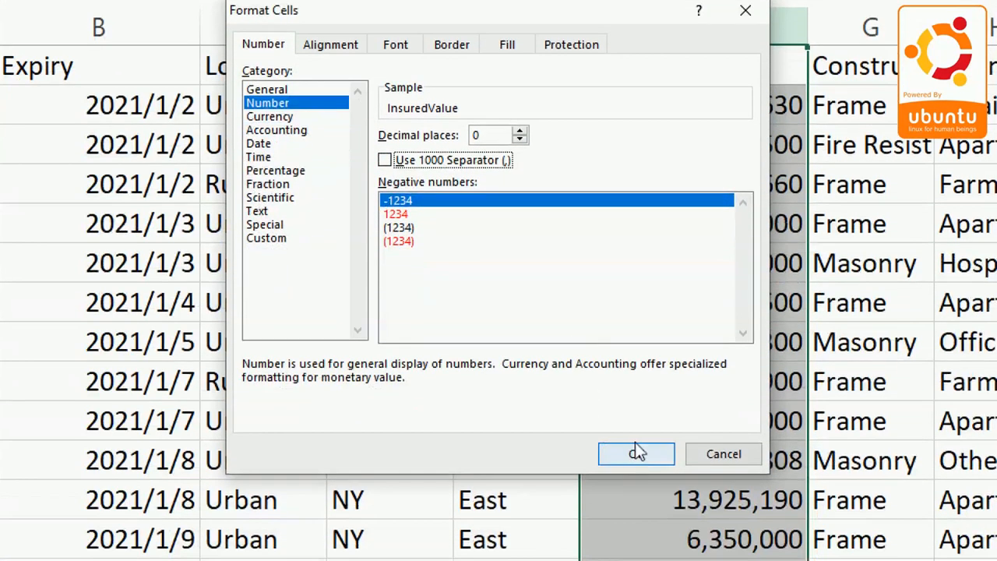
left_click(636, 509)
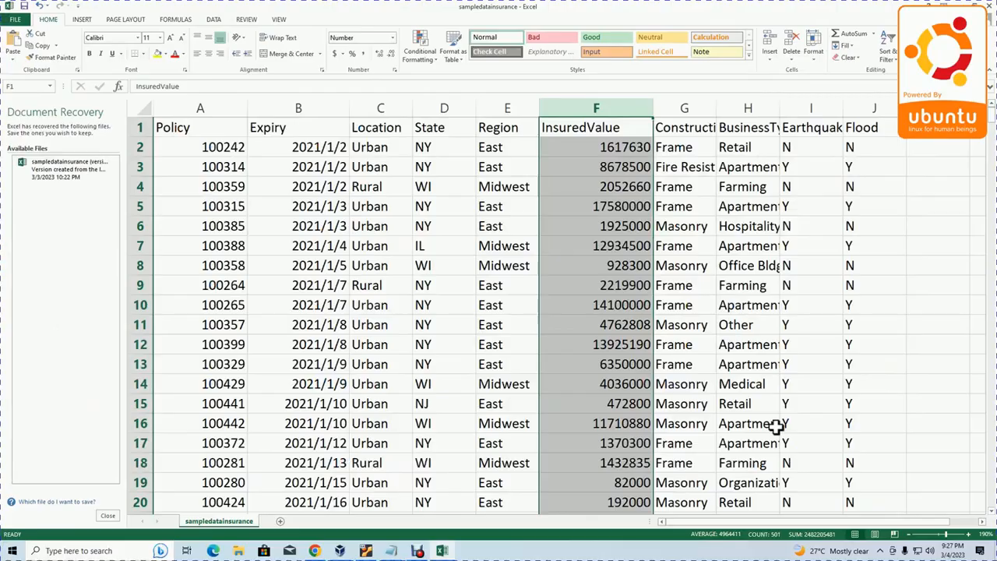
Spot-check several InsuredValue cells and save the workbook, keeping the CSV (Comma delimited) format
left_click(616, 184)
left_click(582, 60)
left_click(613, 265)
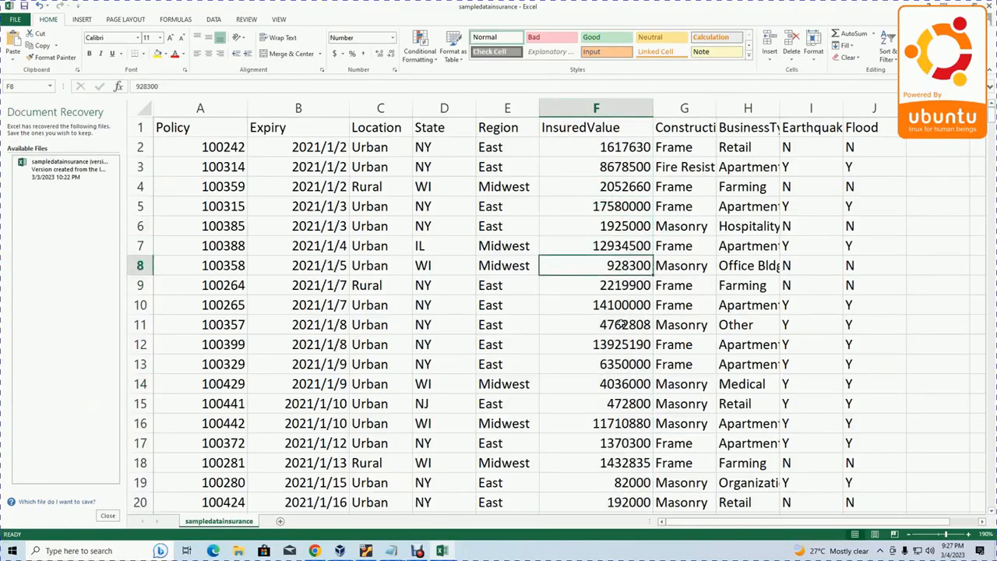
left_click(621, 322)
left_click(626, 357)
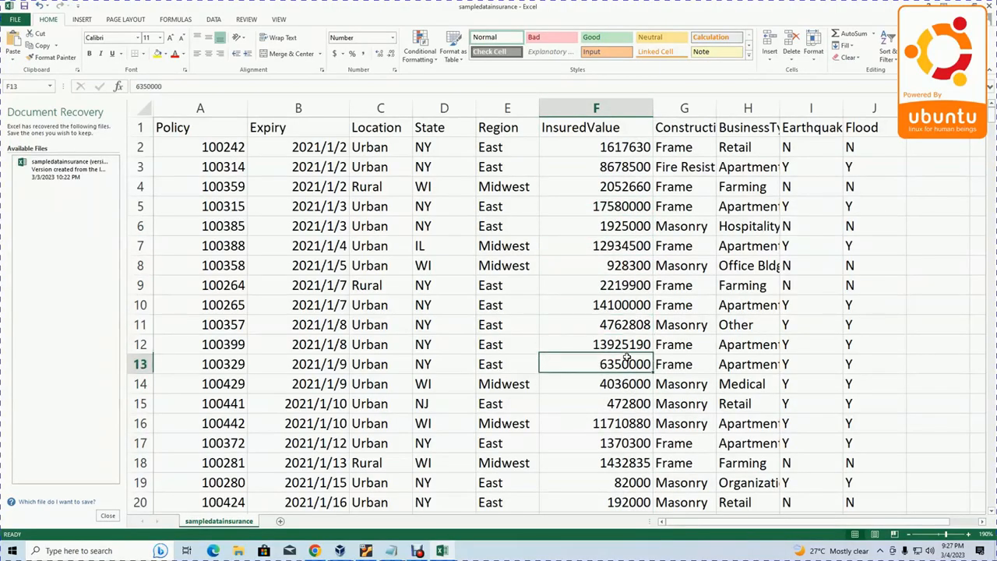
left_click(14, 20)
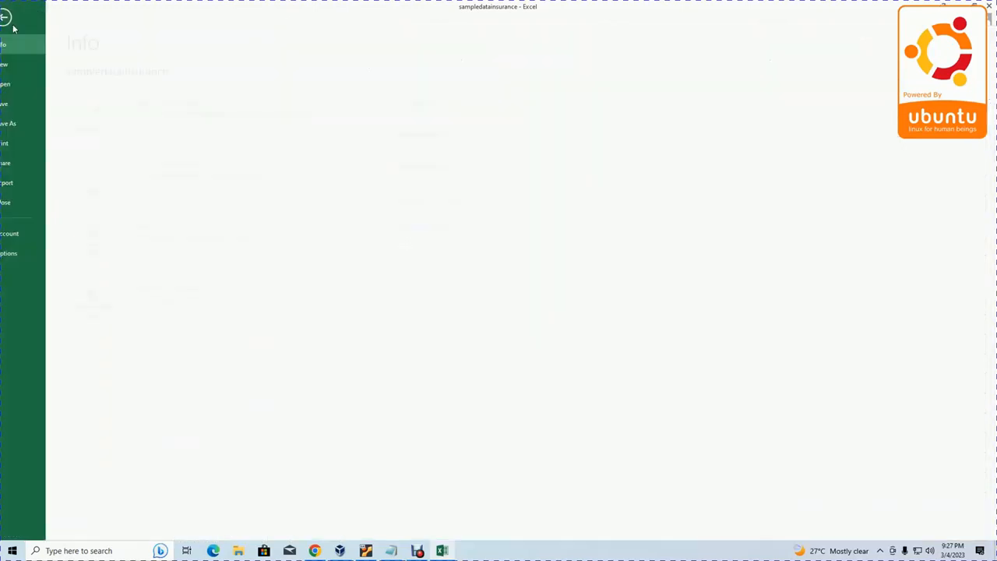
left_click(33, 105)
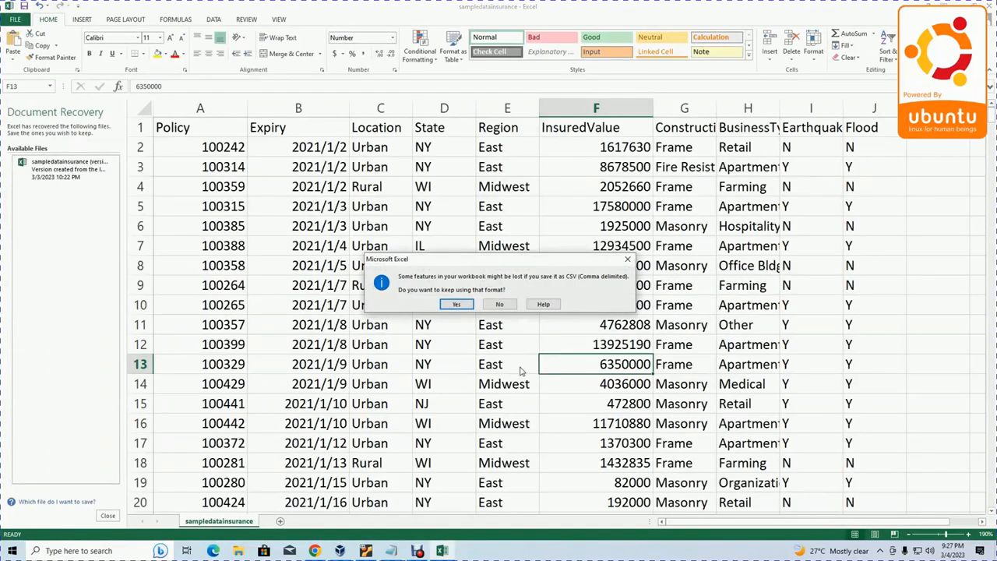
left_click(460, 309)
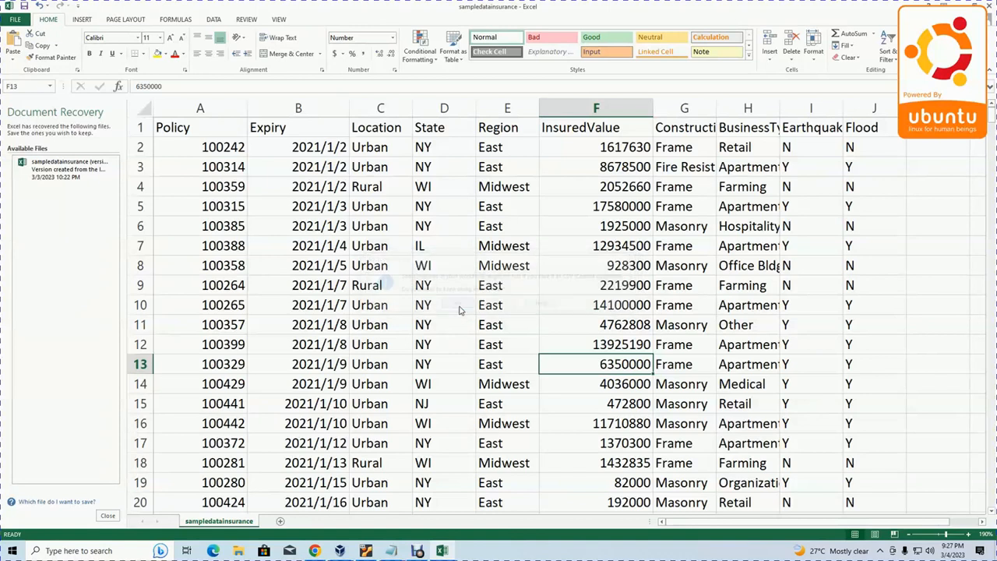
Switch to phpMyAdmin in Chrome and drop the insurance table from the barcodescanner database
left_click(322, 552)
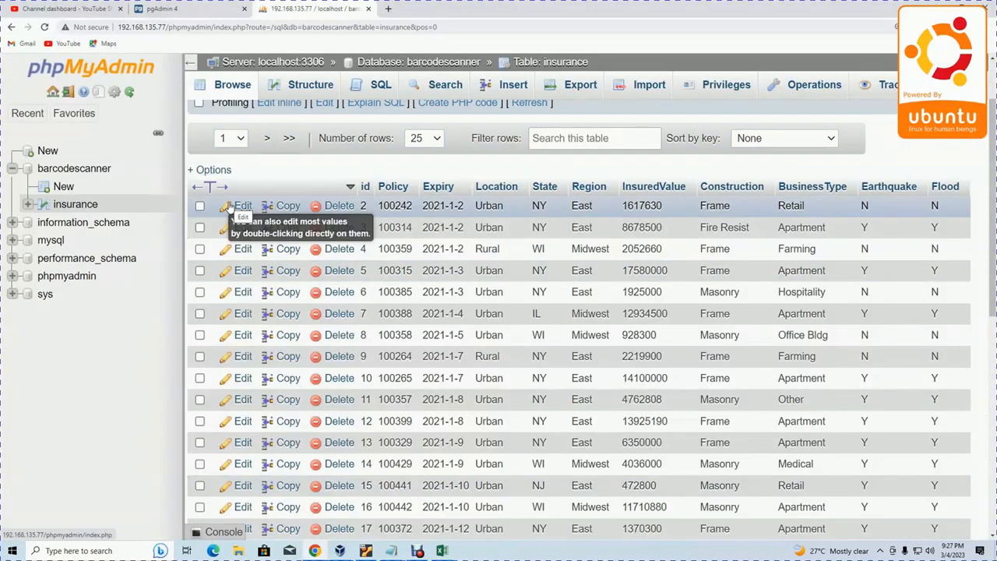
left_click(66, 176)
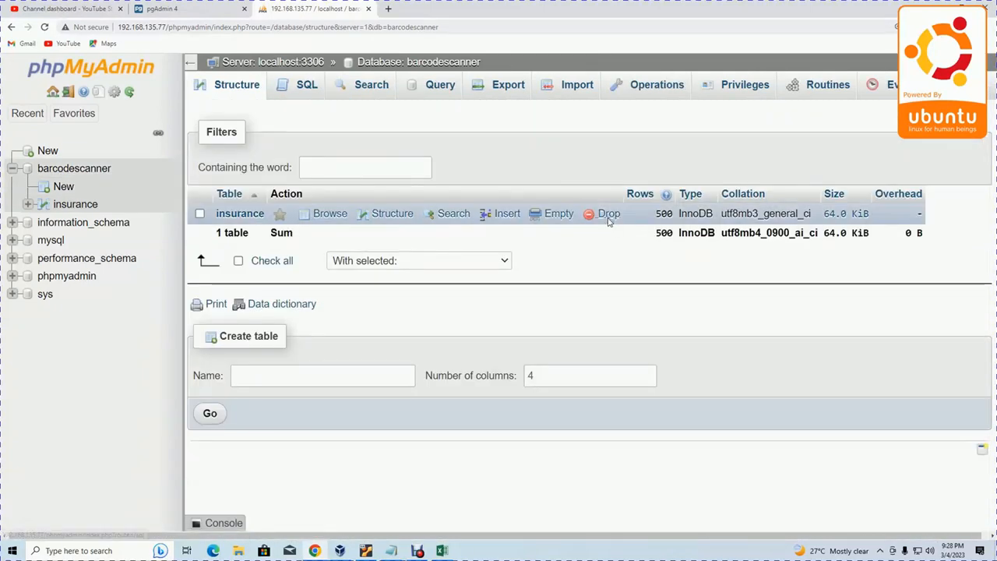
left_click(608, 213)
left_click(524, 347)
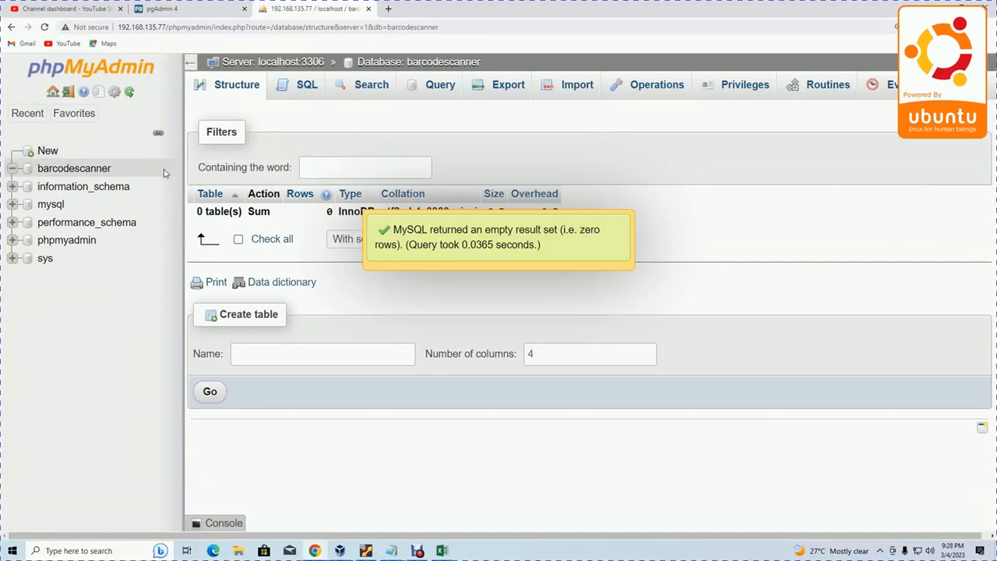
left_click(61, 173)
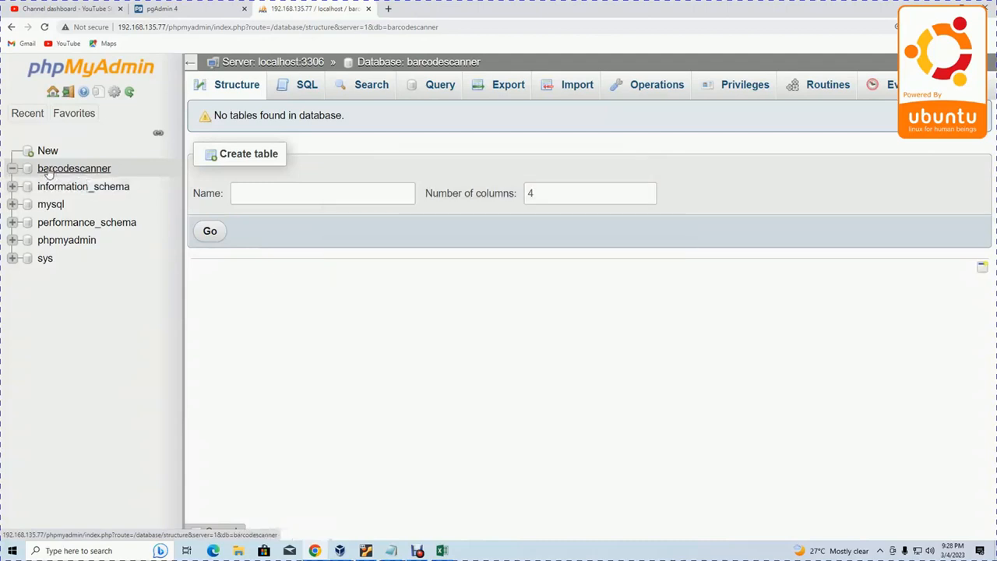
Create a new database named demo with the utf8mb4_0900_ai_ci collation
left_click(47, 150)
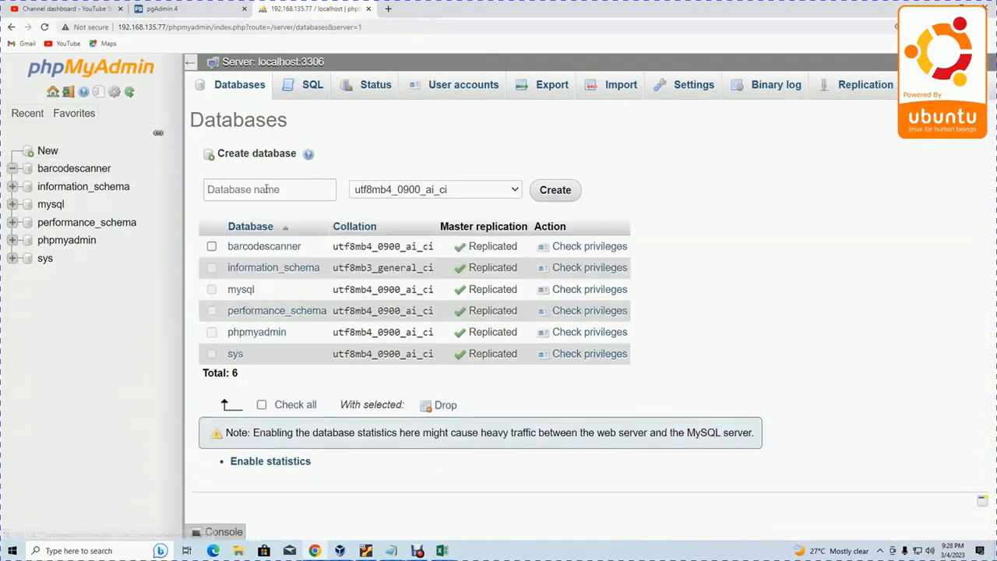
left_click(277, 192)
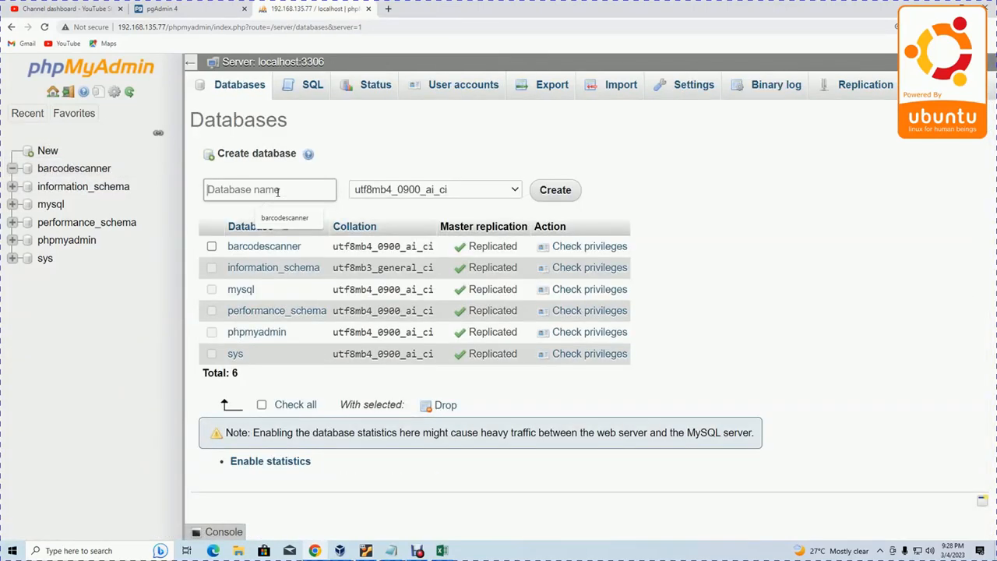
type("demo")
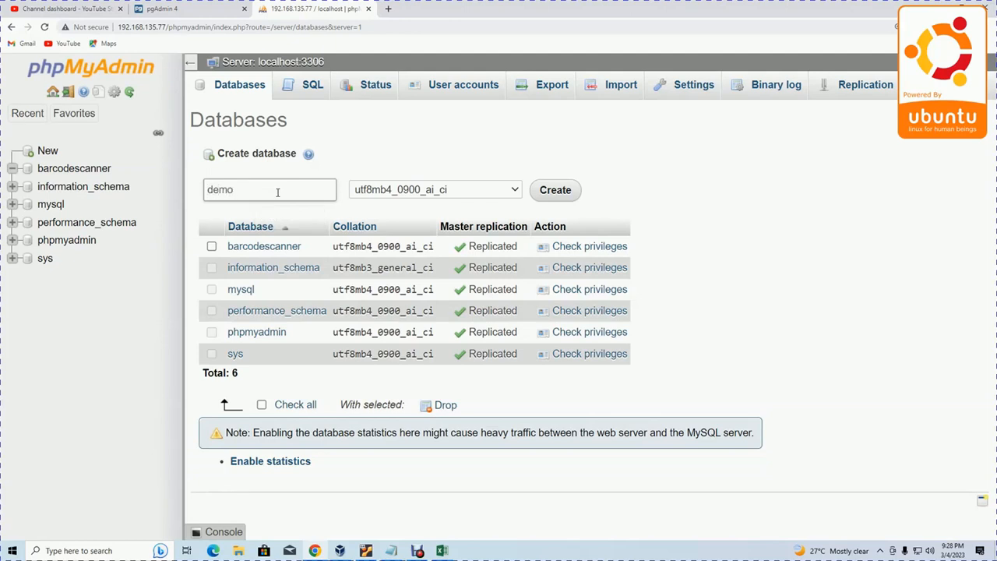
left_click(553, 189)
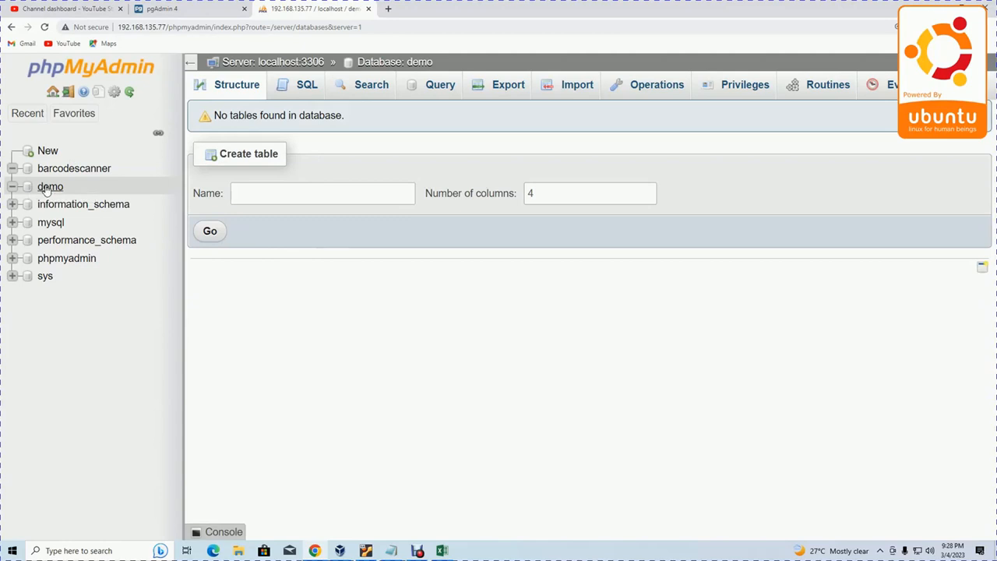
Open the import page of the demo database and set the import format to CSV
left_click(47, 187)
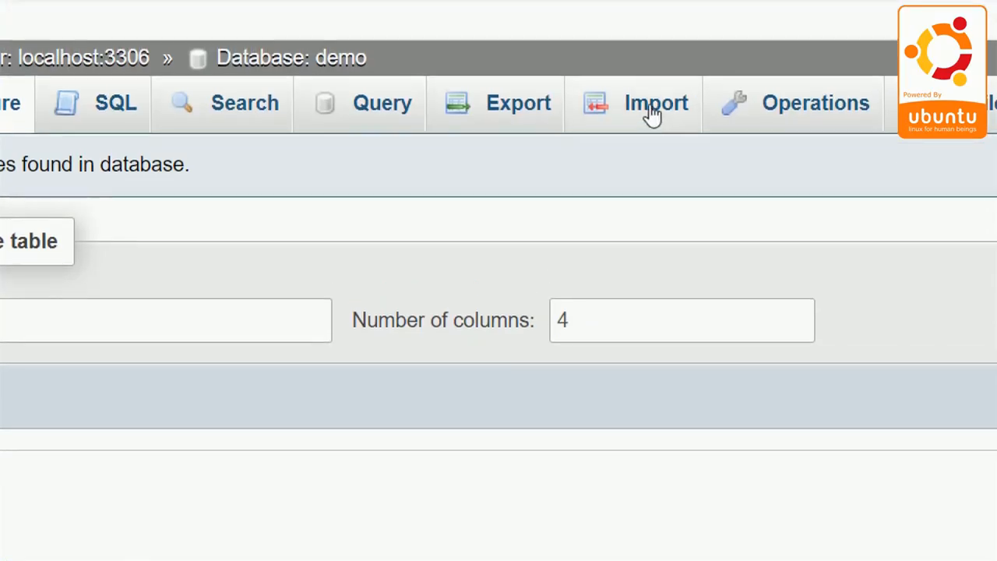
left_click(653, 113)
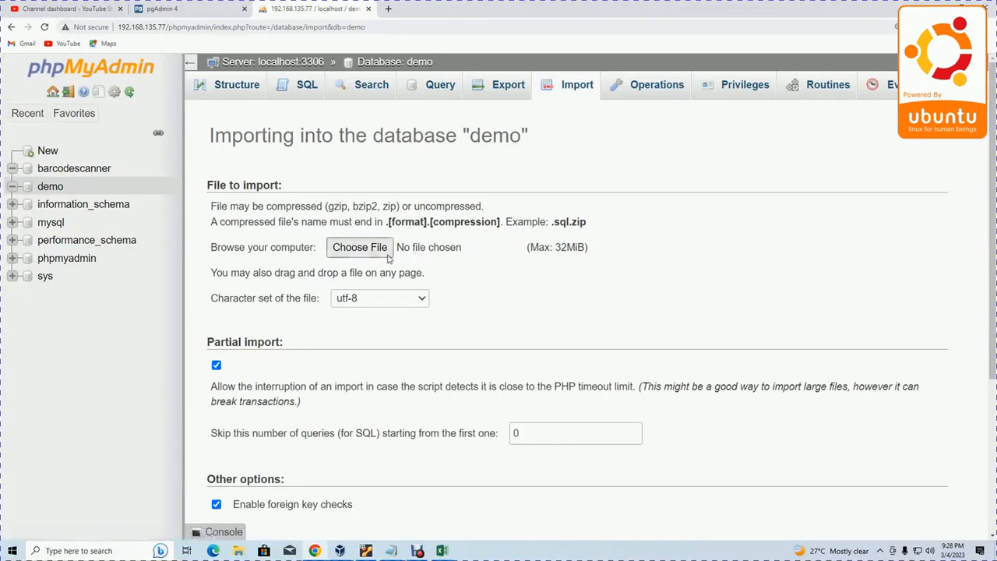
scroll(325, 320, "down", 2)
scroll(320, 401, "down", 1)
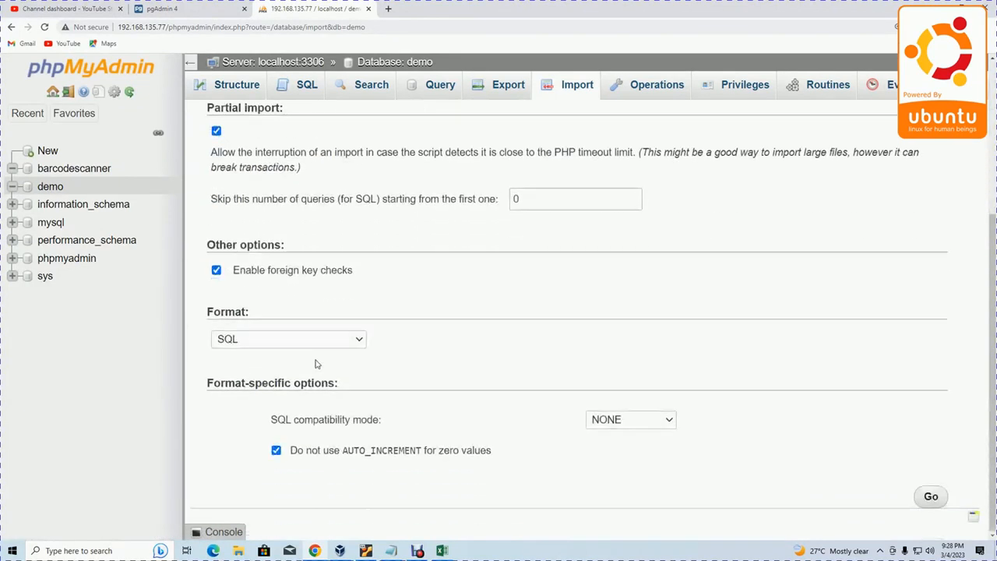
left_click(304, 341)
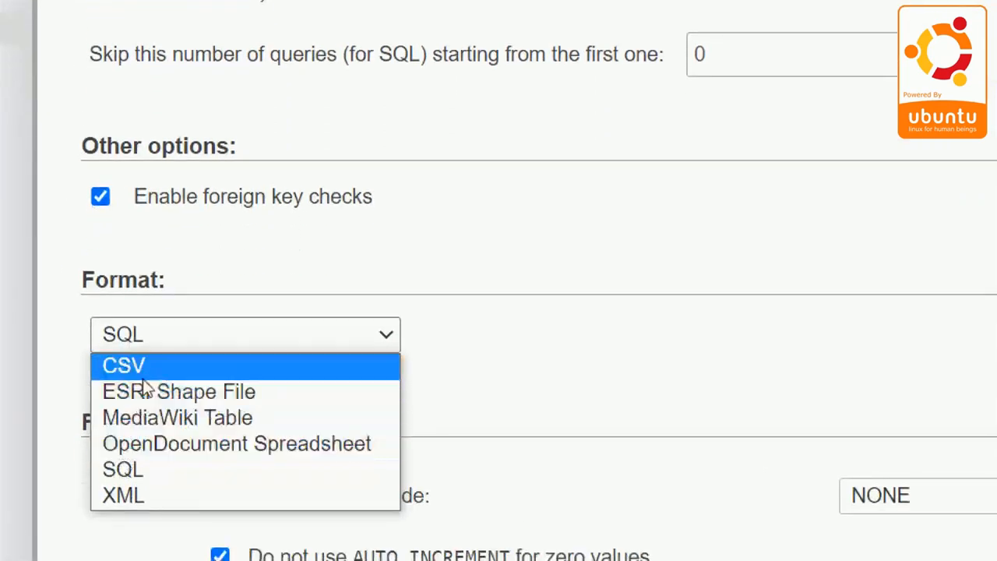
left_click(144, 373)
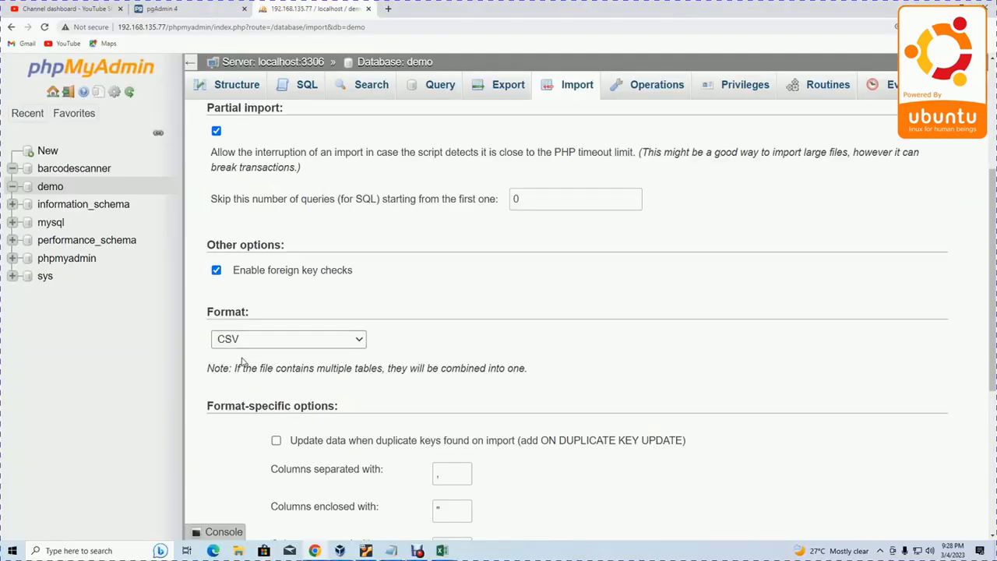
Review the CSV format options and set the first line of the file as containing the table column names
scroll(616, 218, "down", 3)
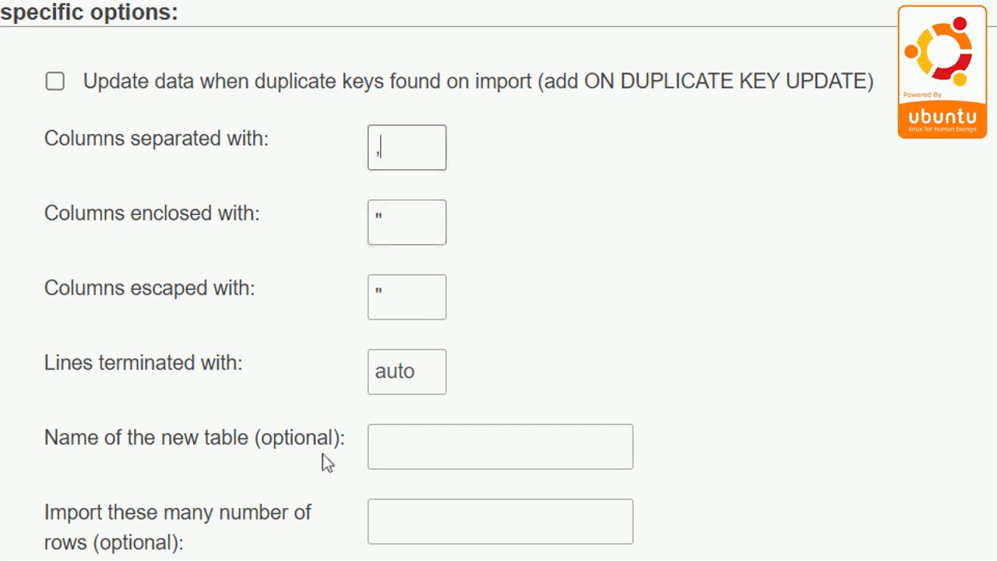
scroll(322, 456, "down", 2)
scroll(261, 458, "down", 3)
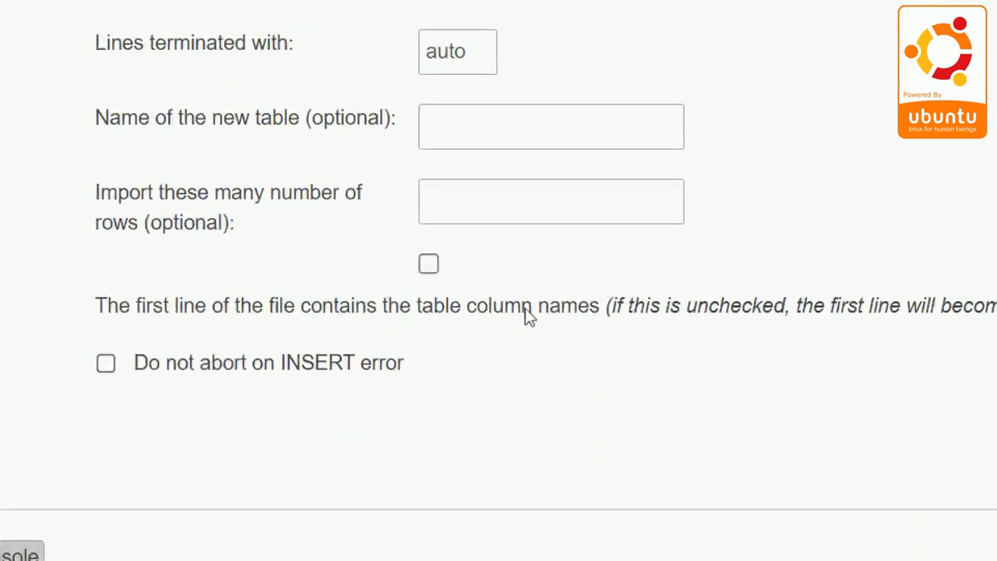
left_click(429, 265)
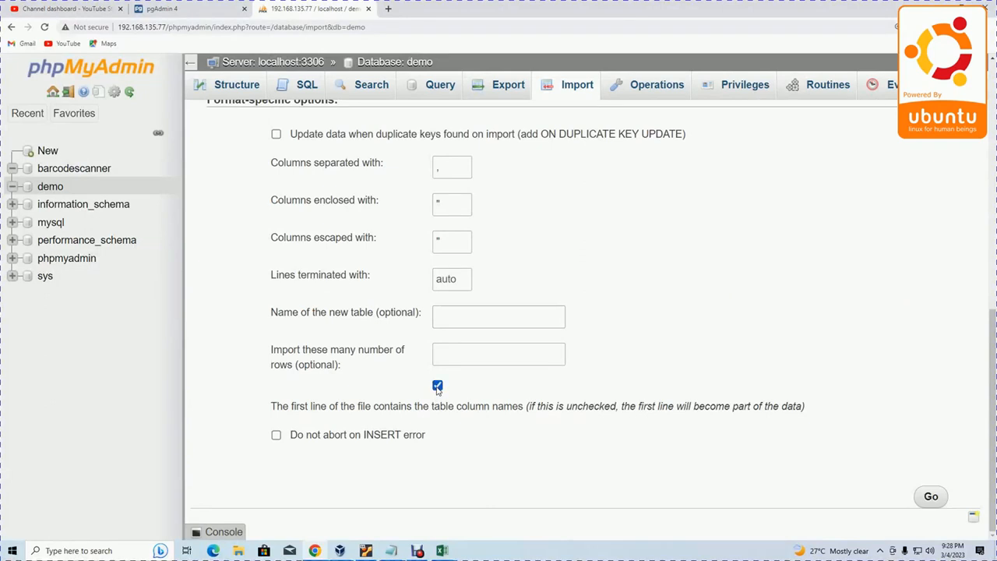
Choose sampledatainsurance.csv from the Desktop as the file to import and run the import into demo
scroll(437, 389, "up", 7)
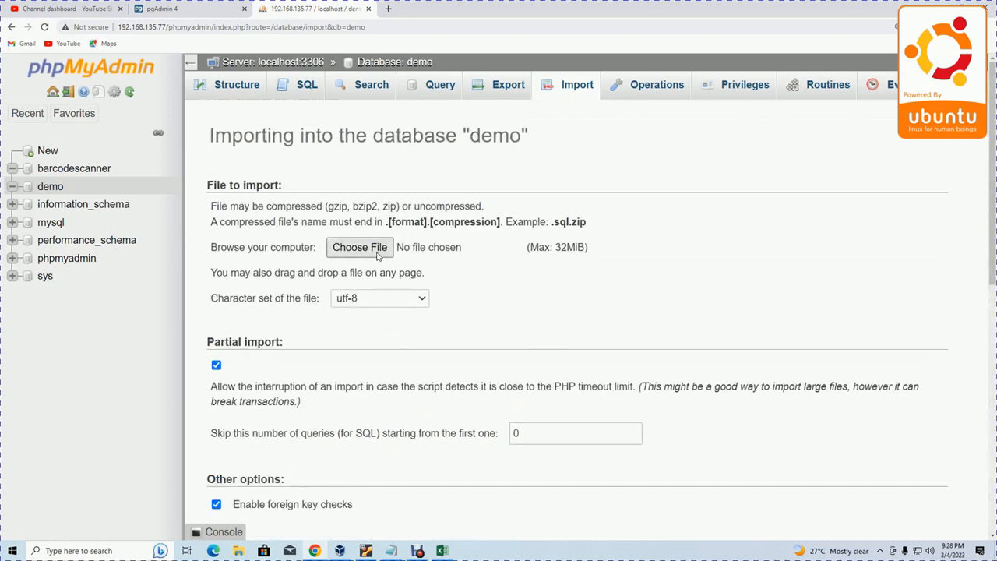
left_click(378, 254)
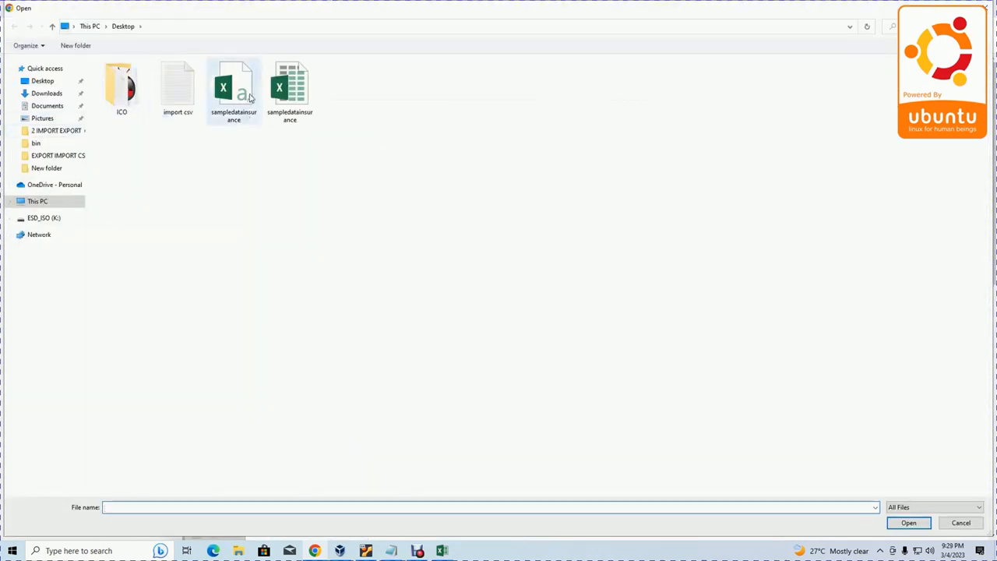
double_click(236, 114)
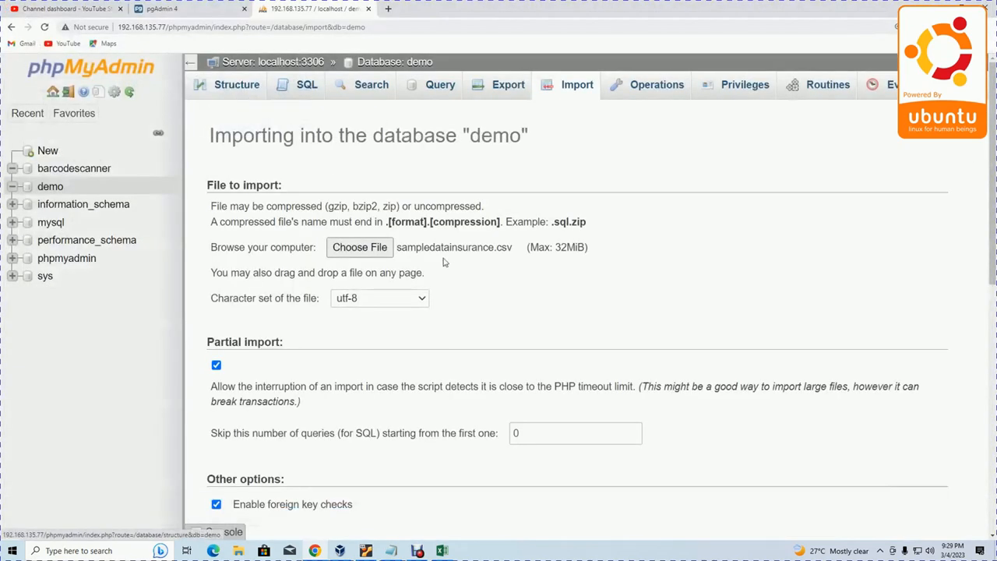
scroll(450, 316, "down", 7)
left_click(931, 496)
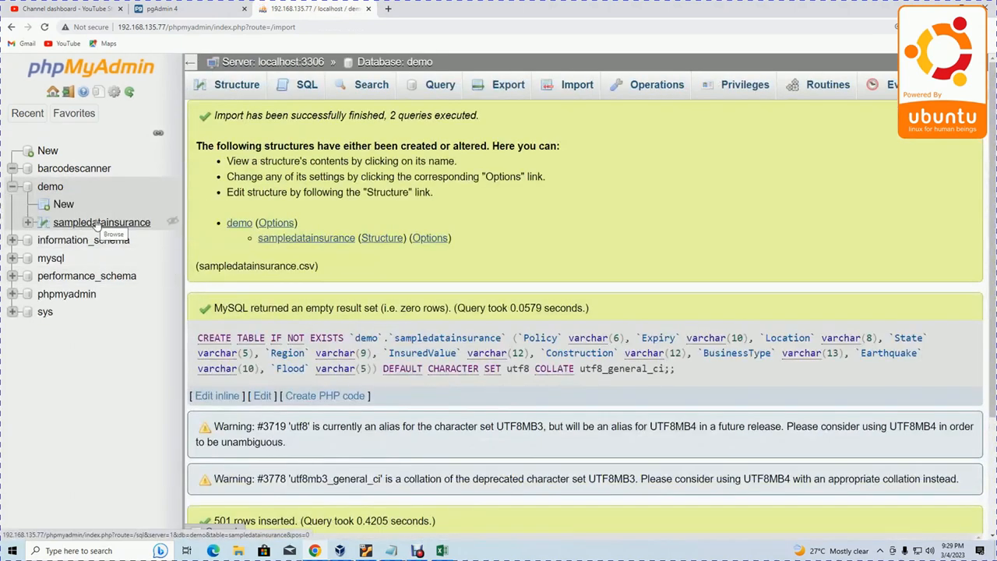
Browse the rows of the imported sampledatainsurance table to check its Expiry and InsuredValue data
left_click(99, 223)
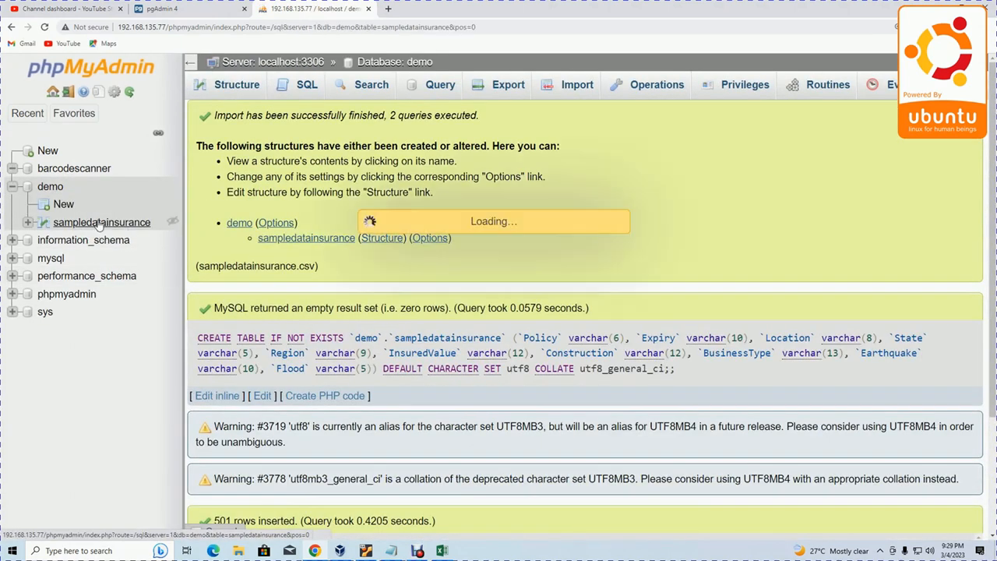
scroll(503, 274, "down", 1)
scroll(503, 274, "down", 1)
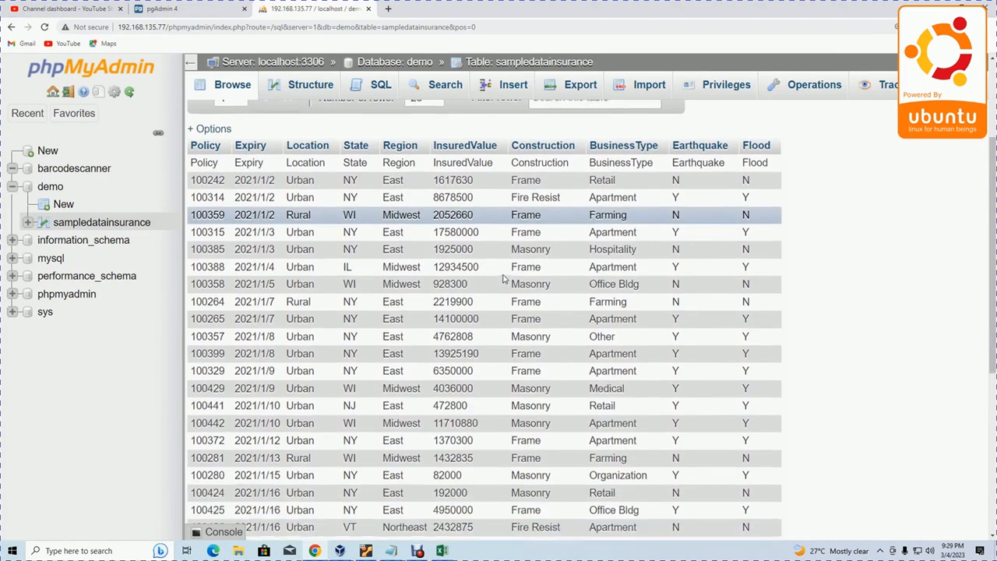
mouse_move(400, 550)
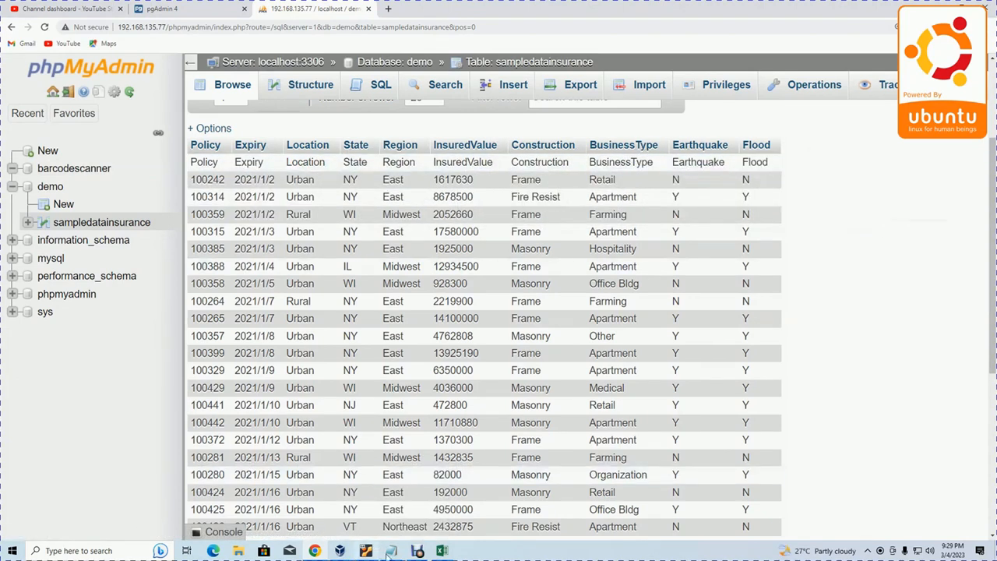
Switch to the sampledatainsurance workbook in Excel and review its Policy, Expiry and Location column headers
left_click(442, 550)
left_click(196, 131)
left_click(304, 130)
left_click(405, 132)
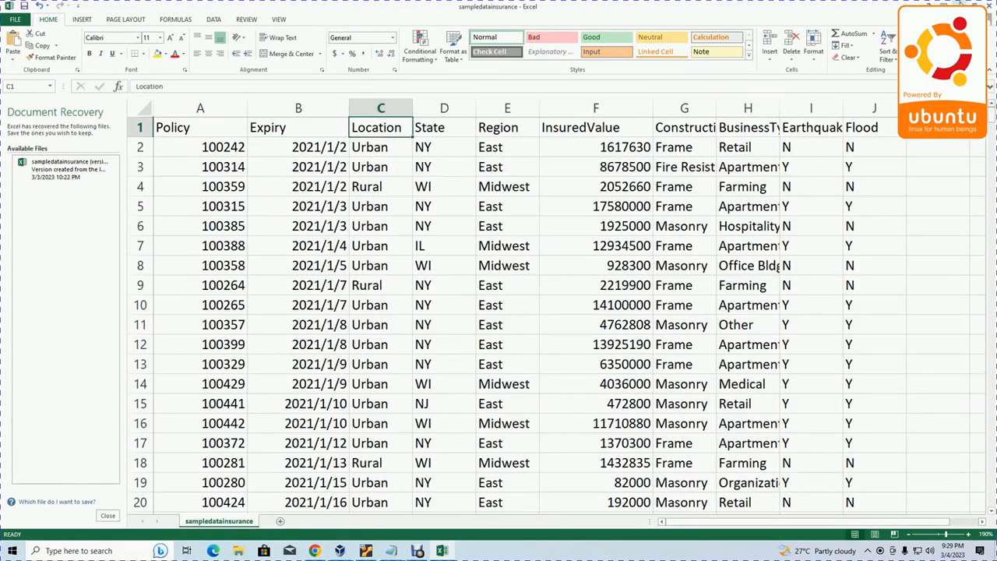
left_click(960, 4)
Switch to the Notepad steps list and review the items on transforming data and columns and uploading the CSV to MySQL
left_click(391, 550)
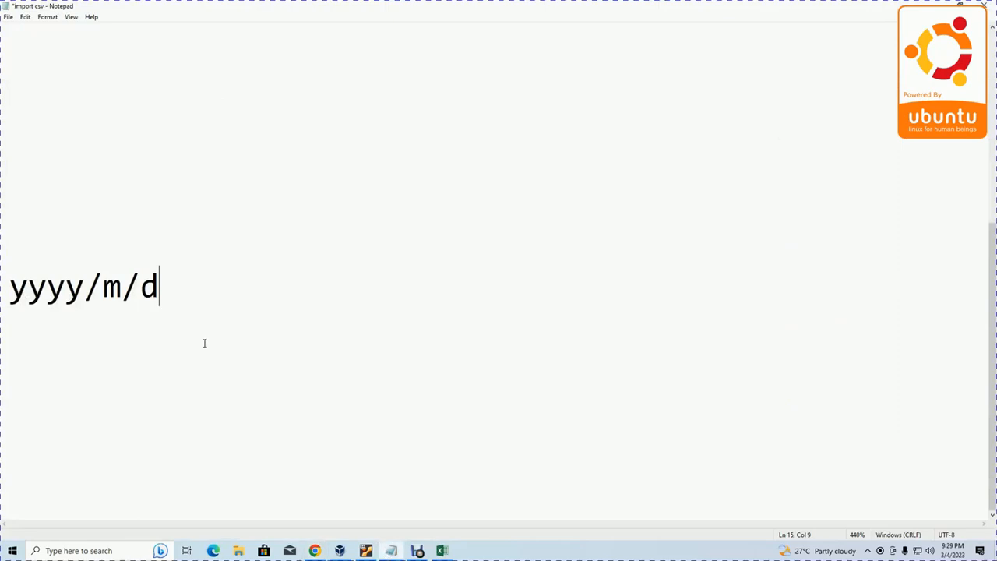
scroll(60, 329, "up", 3)
left_click_drag(327, 165, 62, 173)
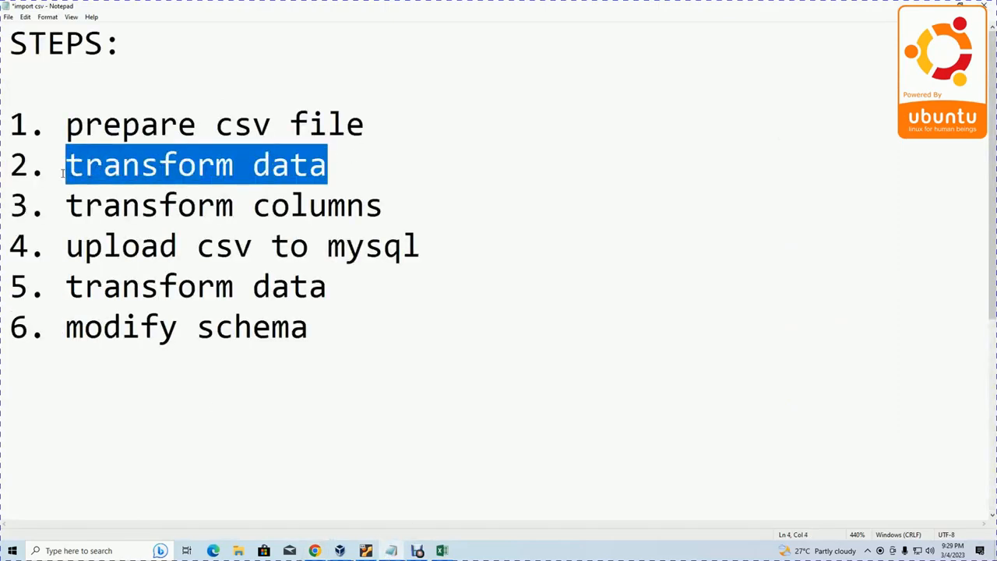
left_click_drag(417, 204, 67, 204)
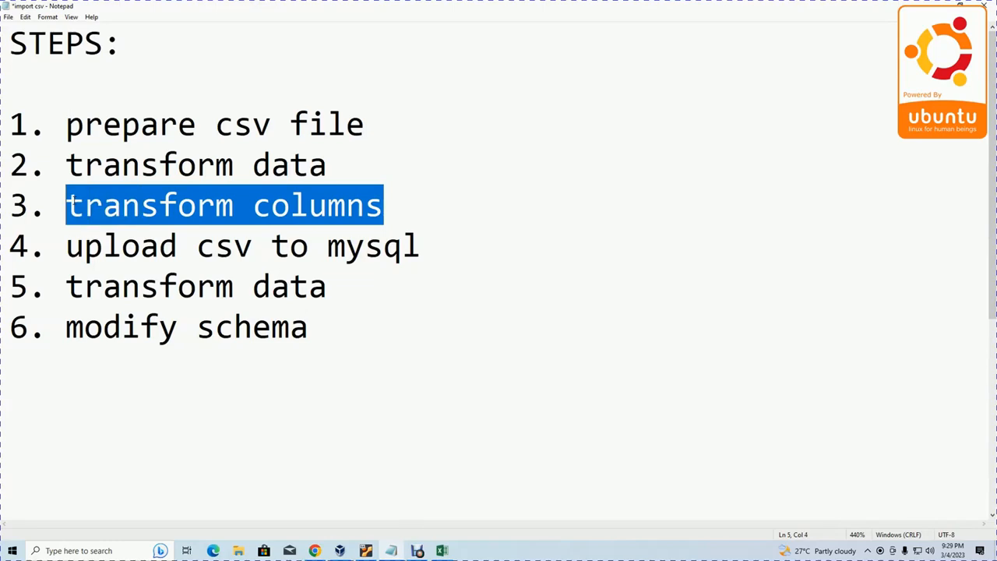
left_click_drag(451, 248, 68, 248)
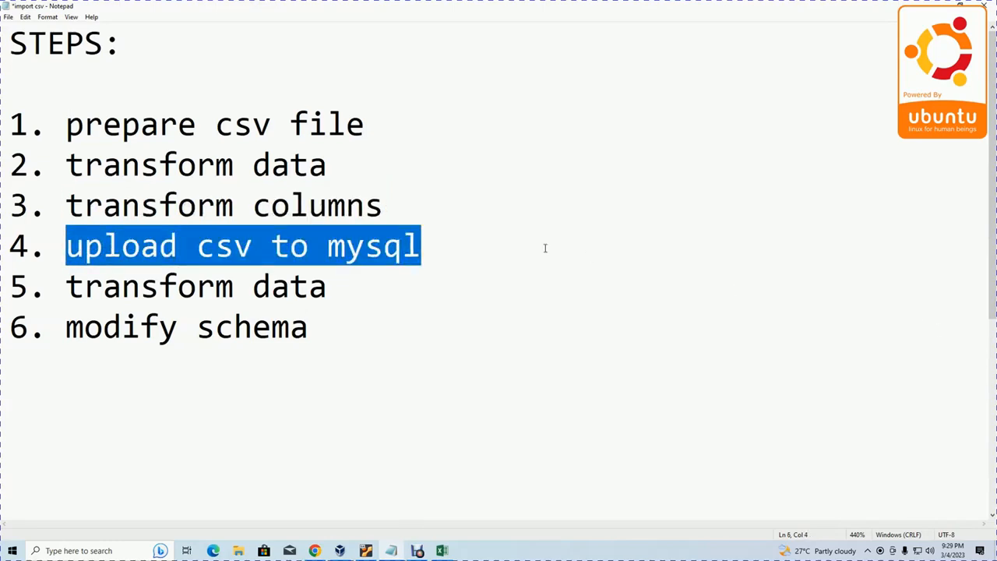
left_click_drag(363, 294, 83, 298)
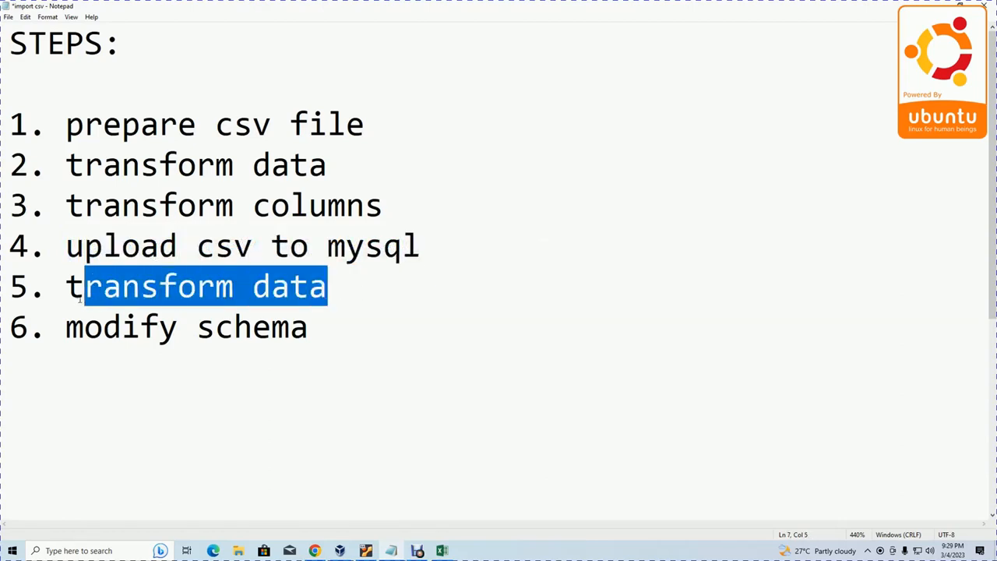
left_click(315, 551)
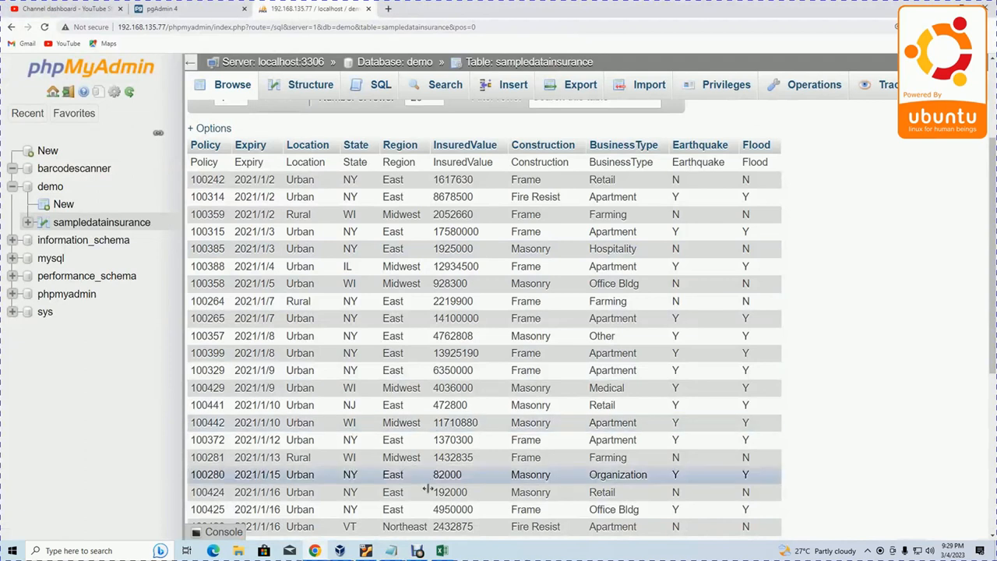
left_click(391, 551)
left_click(331, 286)
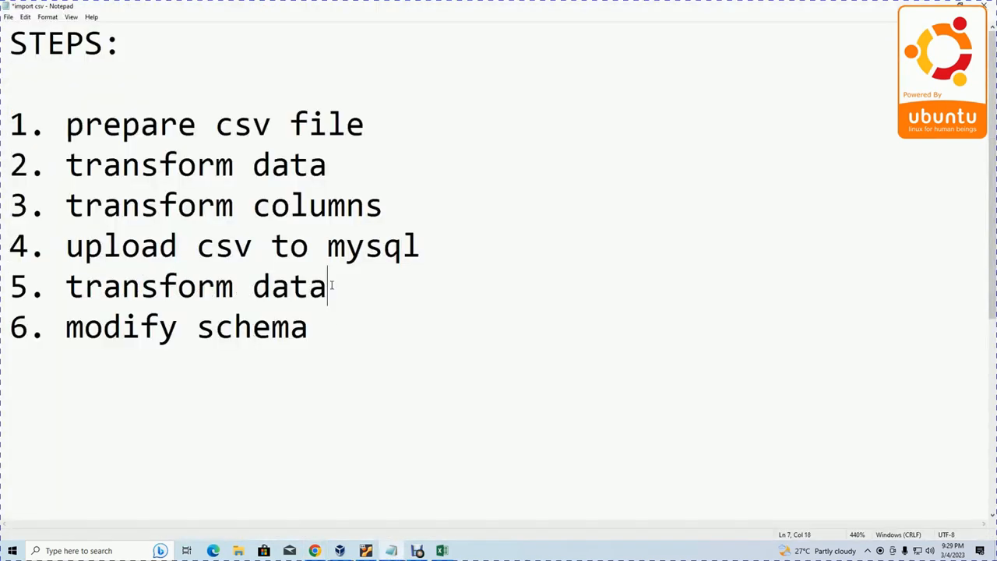
Switch to phpMyAdmin in Chrome and try to change the InsuredValue column's type to REAL in the sampledatainsurance structure
left_click(316, 551)
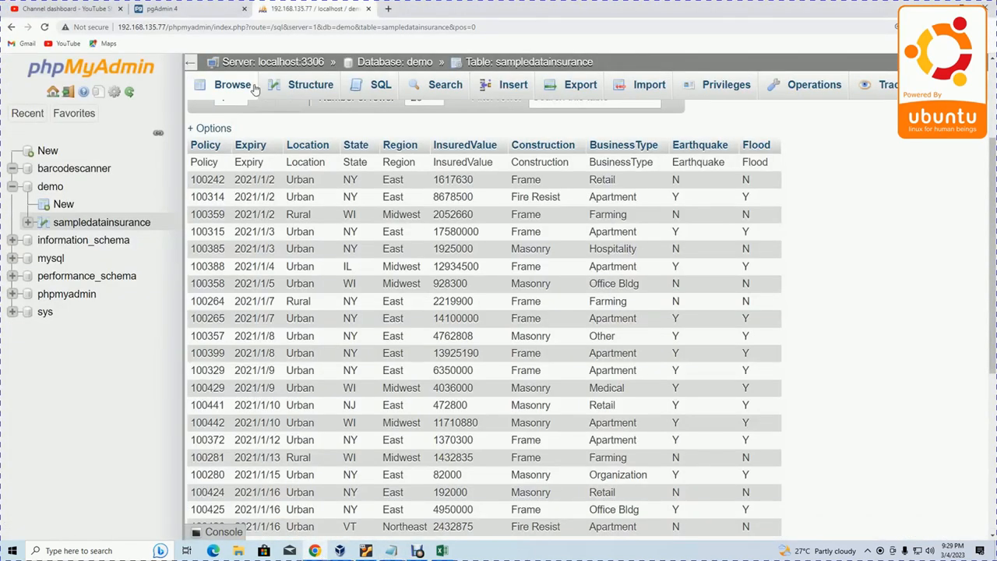
left_click(310, 86)
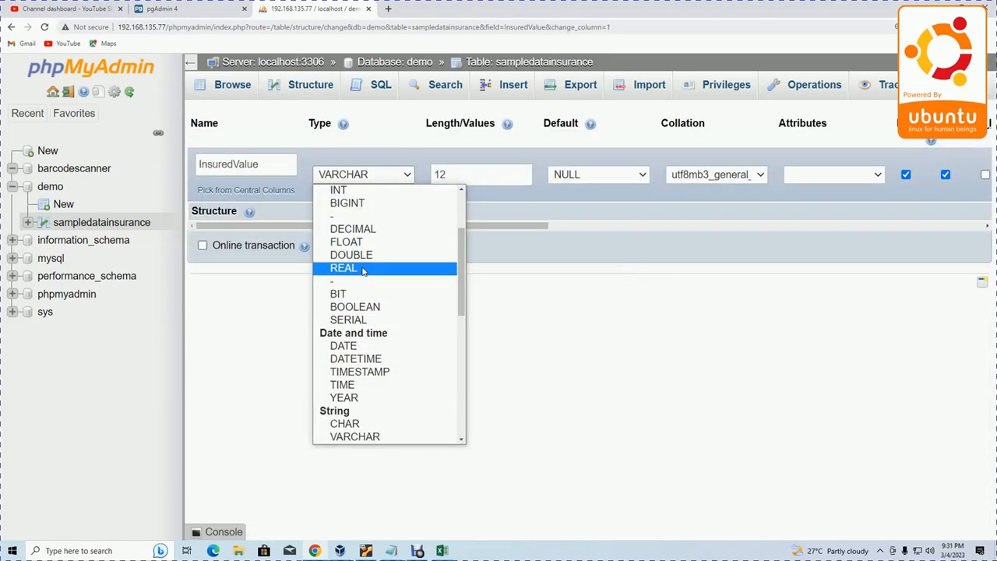
left_click(369, 267)
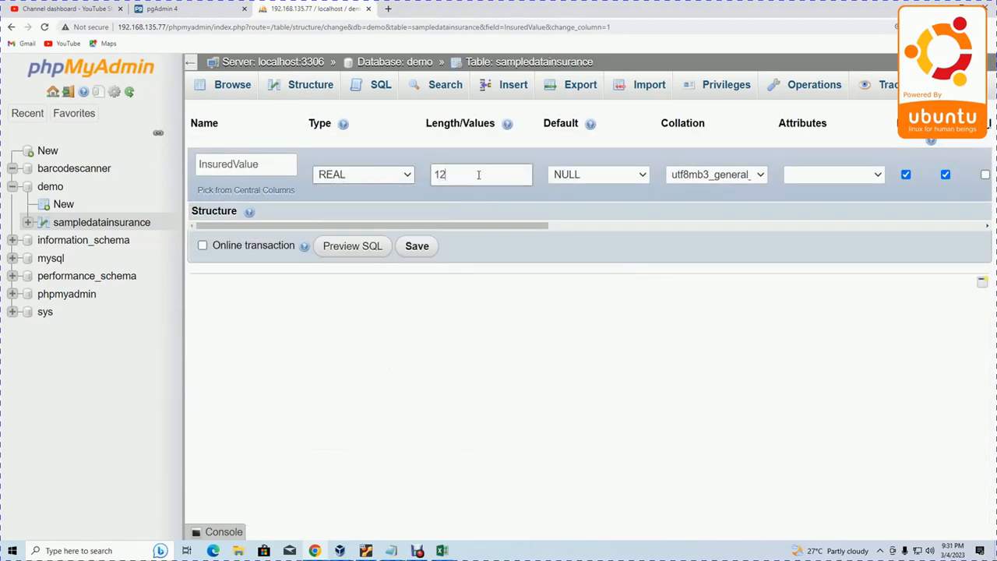
left_click(414, 247)
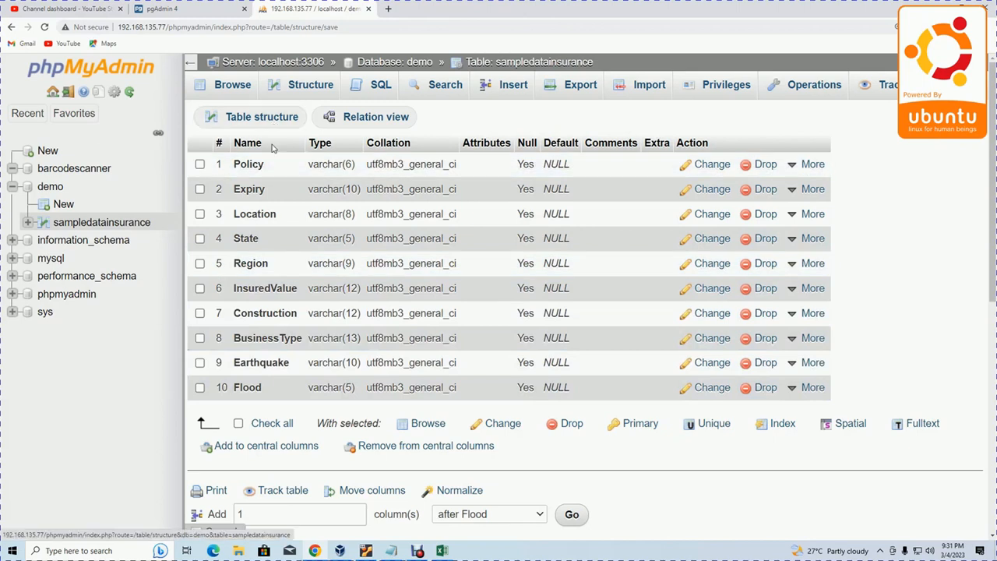
Start adding one INT column at the beginning of the sampledatainsurance table and name it id
scroll(379, 444, "down", 3)
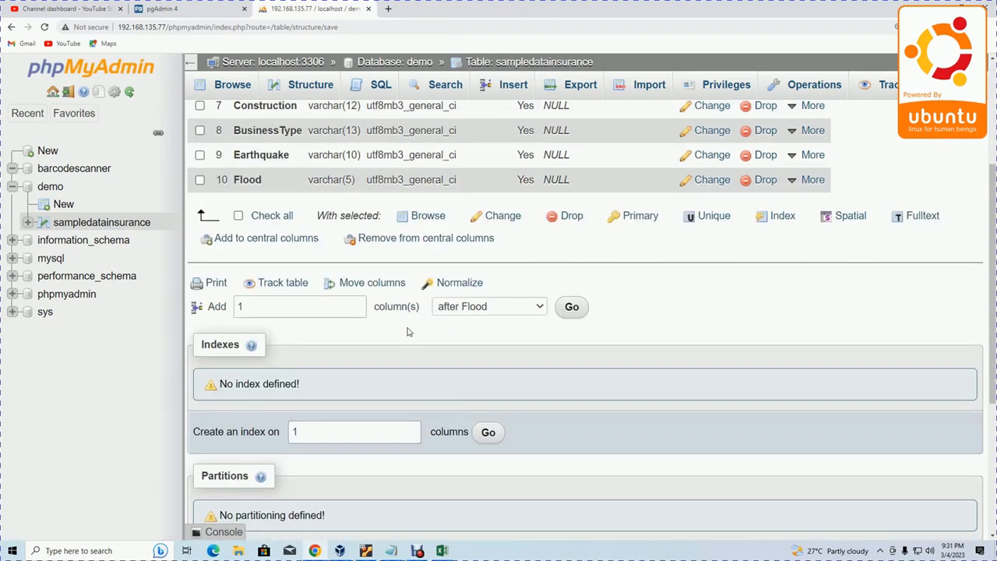
left_click(491, 307)
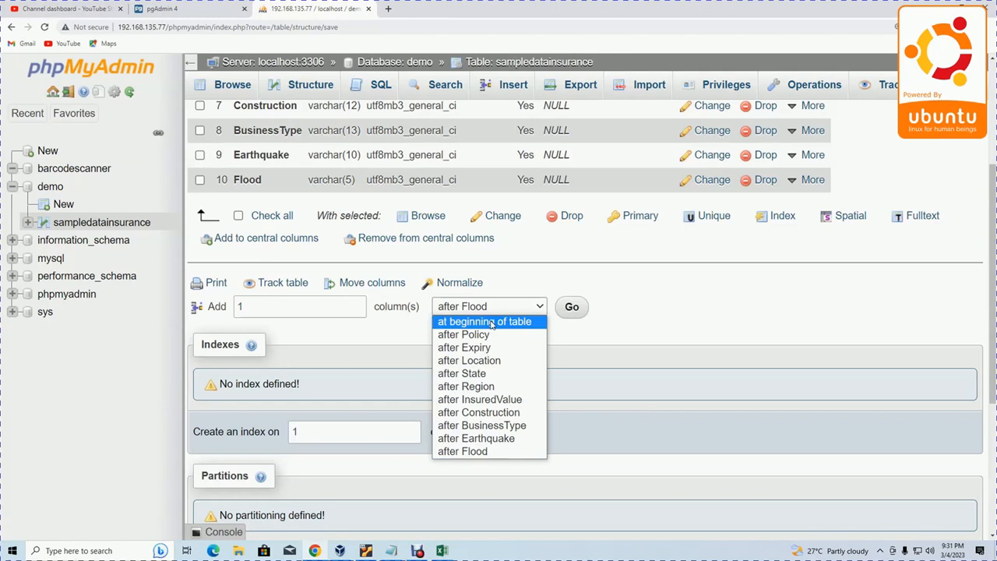
left_click(492, 322)
left_click(573, 308)
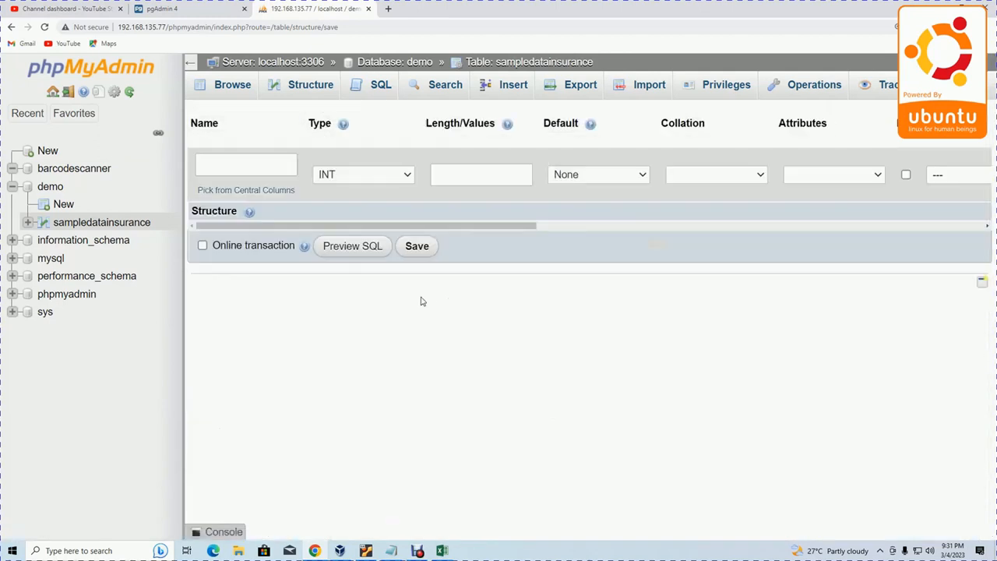
left_click(227, 161)
type("id")
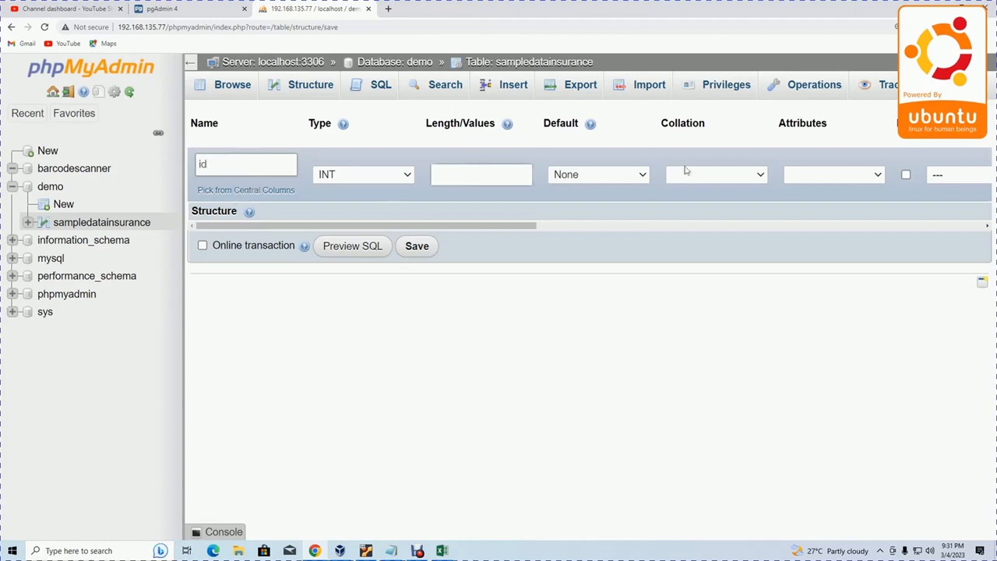
Make the id column a PRIMARY key with auto-increment and save it to the table
left_click(940, 176)
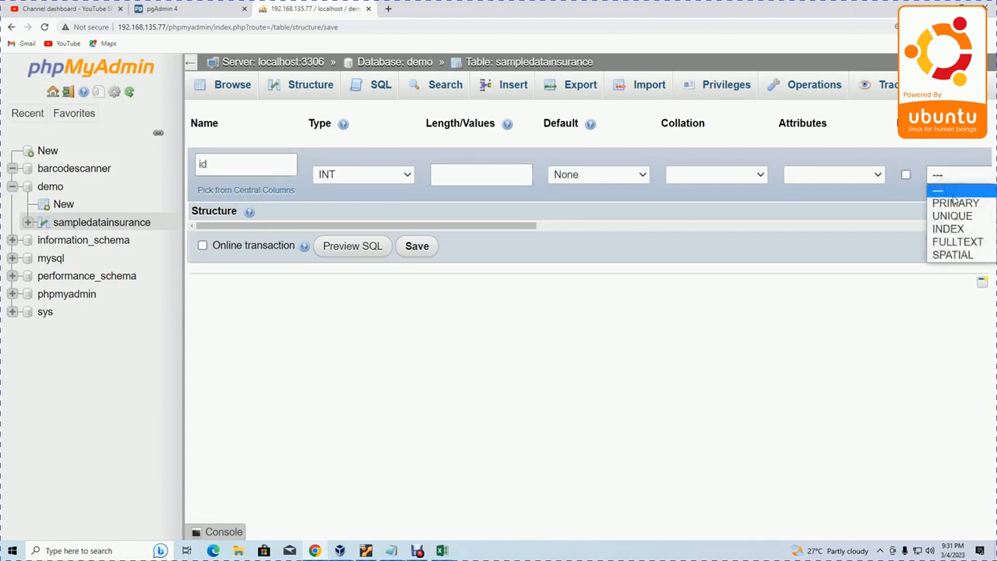
left_click(953, 201)
left_click(582, 445)
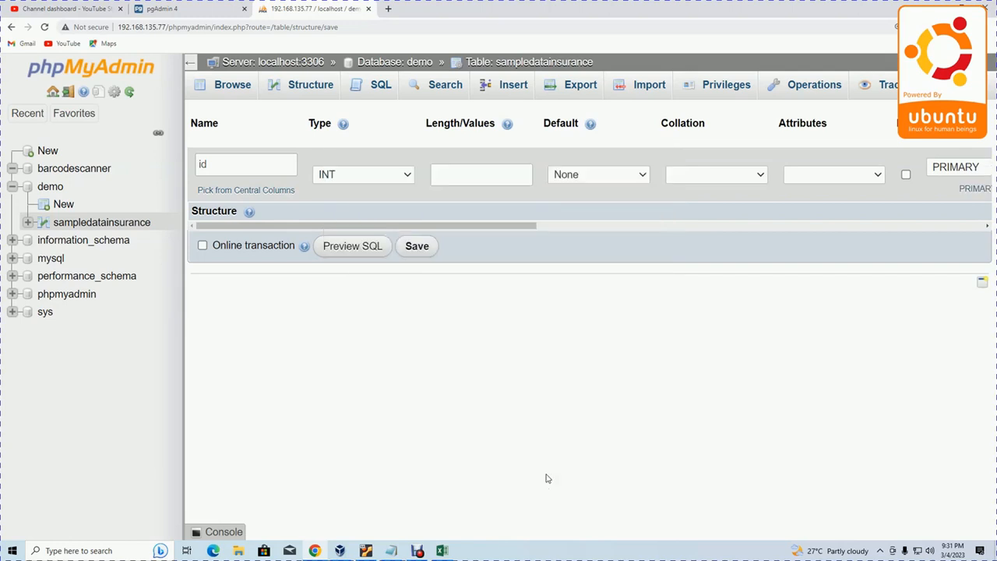
key("ctrl+minus")
key("ctrl+minus")
left_click(874, 155)
key("ctrl+plus")
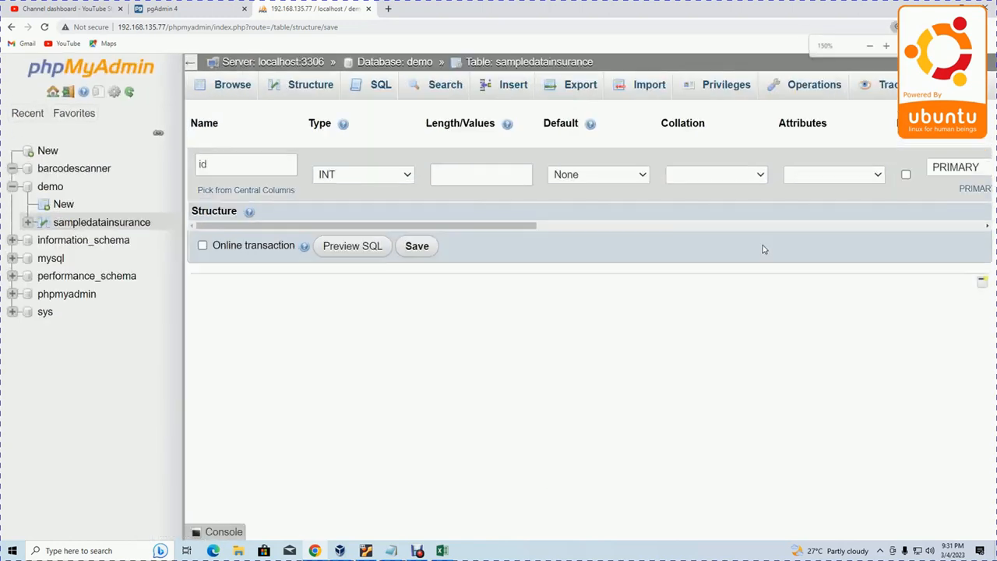
left_click(421, 248)
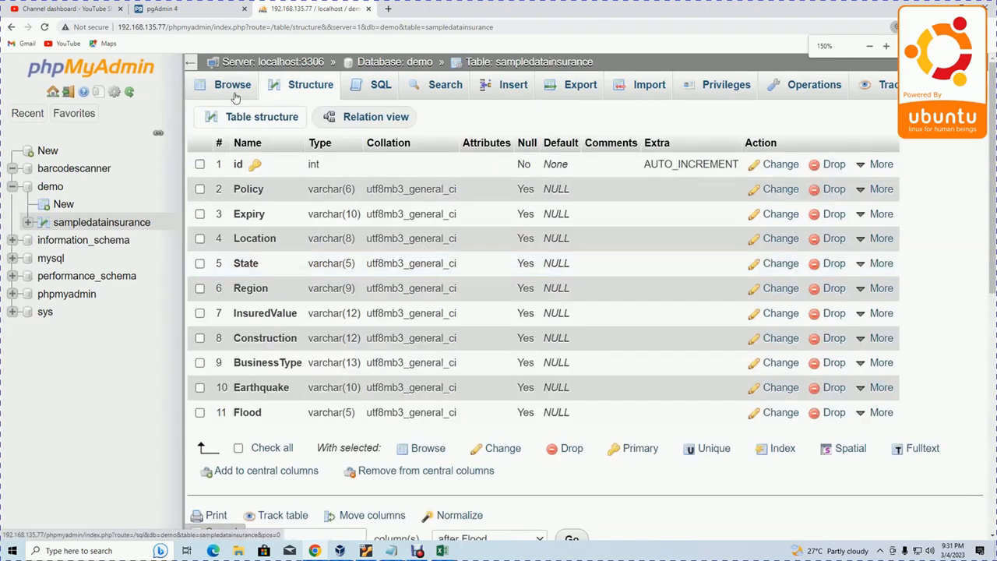
Browse the sampledatainsurance rows and structure to check the id numbering and the first data row
left_click(236, 91)
scroll(337, 212, "down", 1)
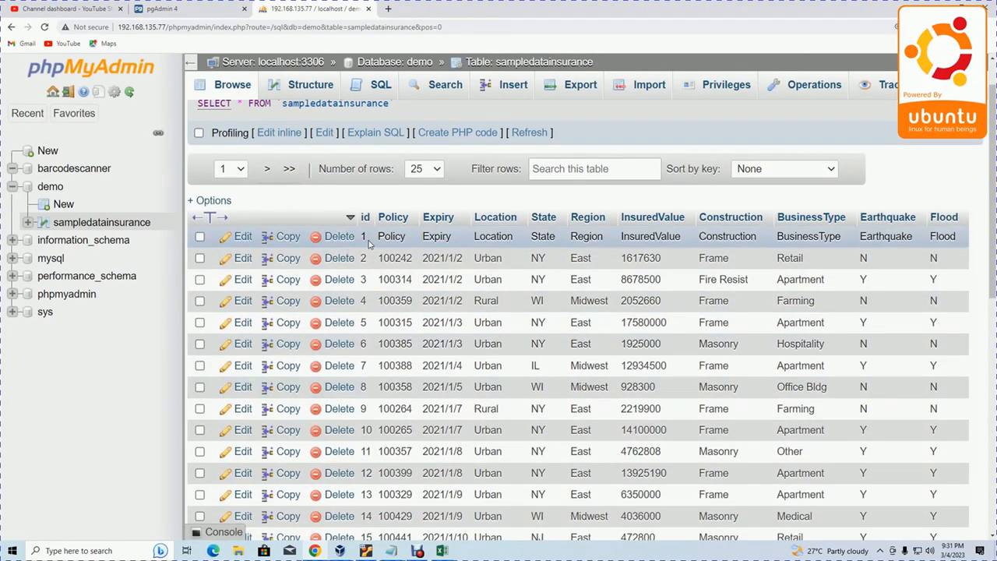
scroll(370, 244, "down", 1)
scroll(370, 243, "down", 2)
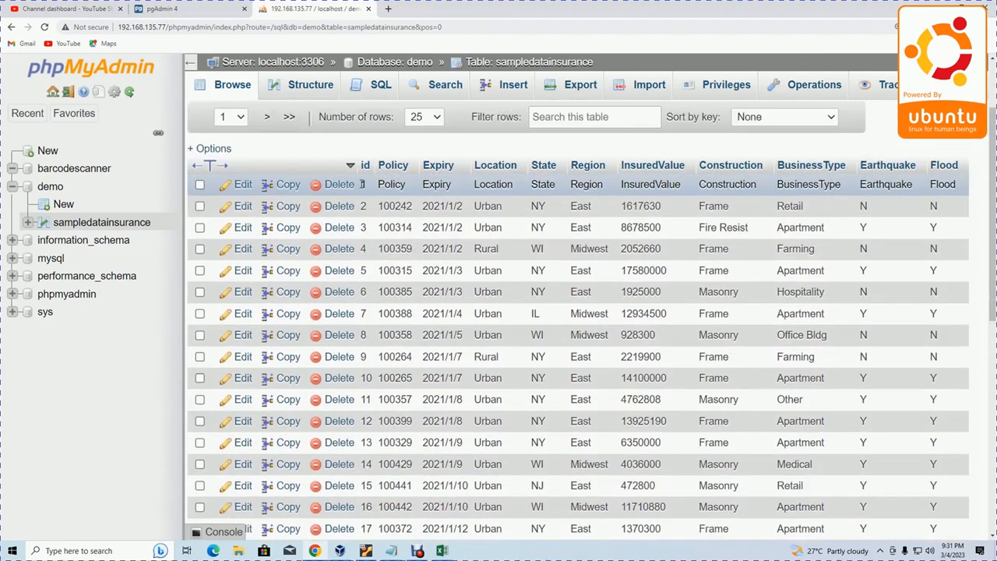
left_click(303, 84)
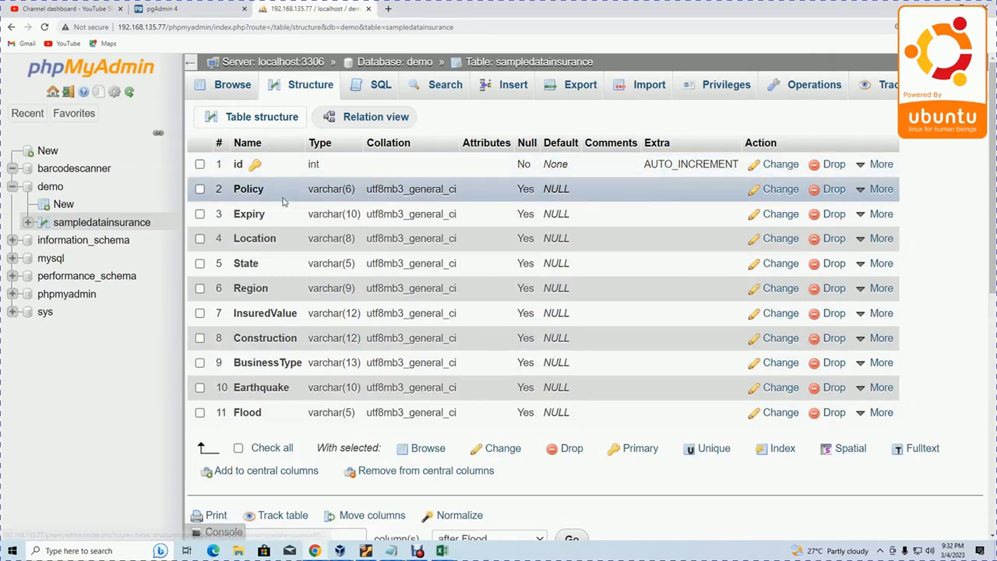
left_click(229, 87)
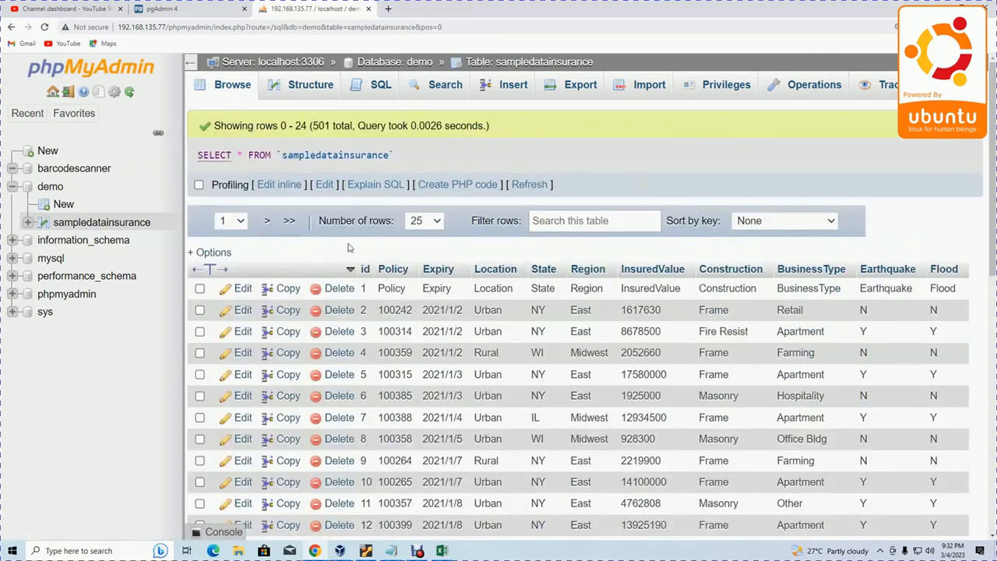
scroll(373, 268, "down", 1)
scroll(374, 374, "down", 2)
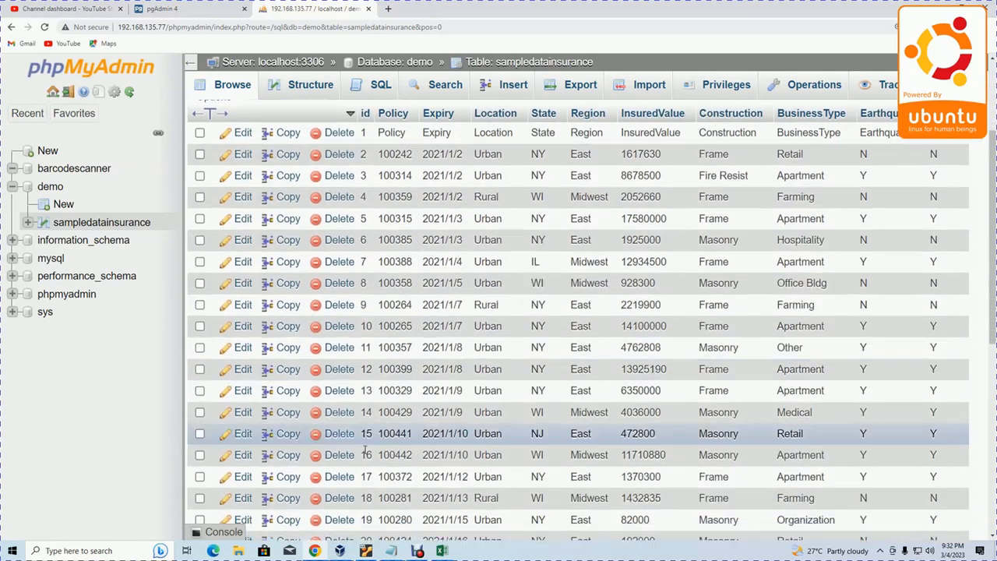
scroll(373, 413, "up", 3)
Try to change the InsuredValue column's type to REAL with its length value removed, and save
left_click(298, 85)
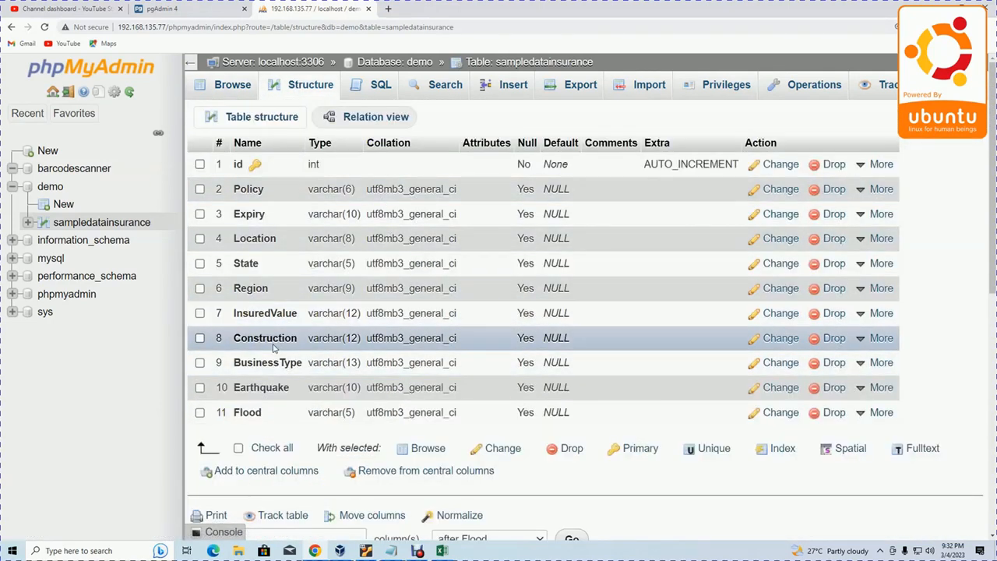
left_click(769, 313)
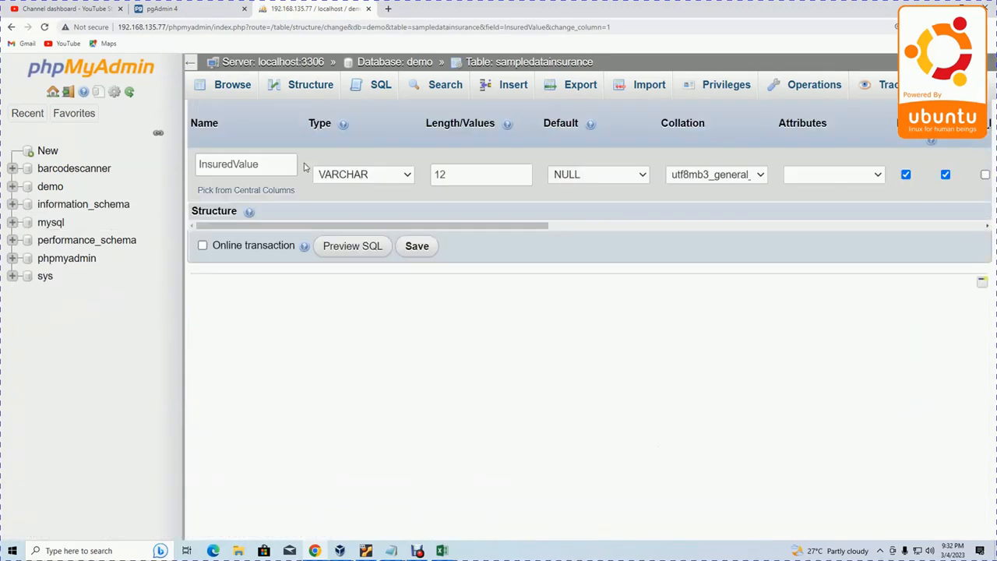
left_click(372, 173)
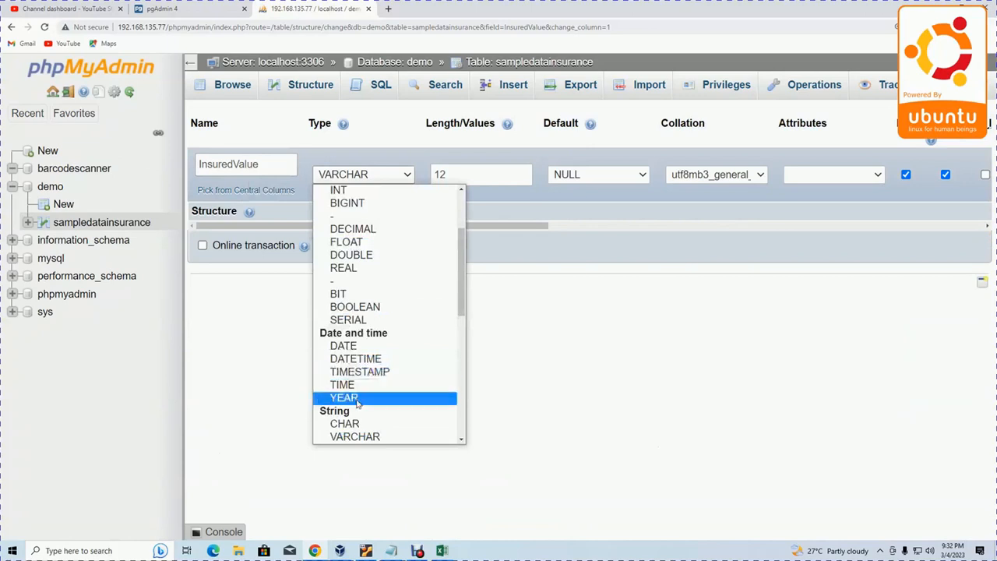
left_click(344, 267)
left_click(475, 179)
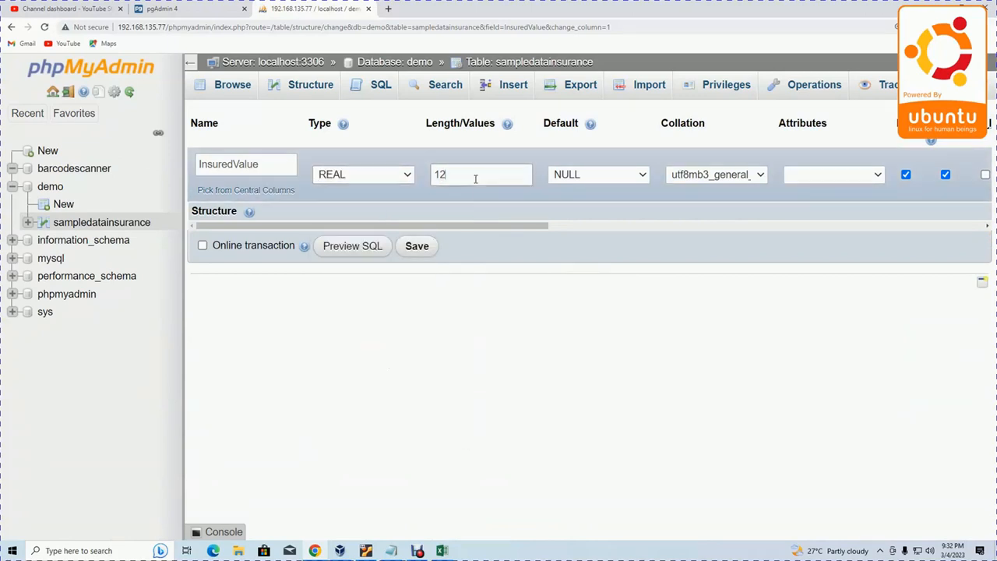
key("BackSpace")
left_click(415, 246)
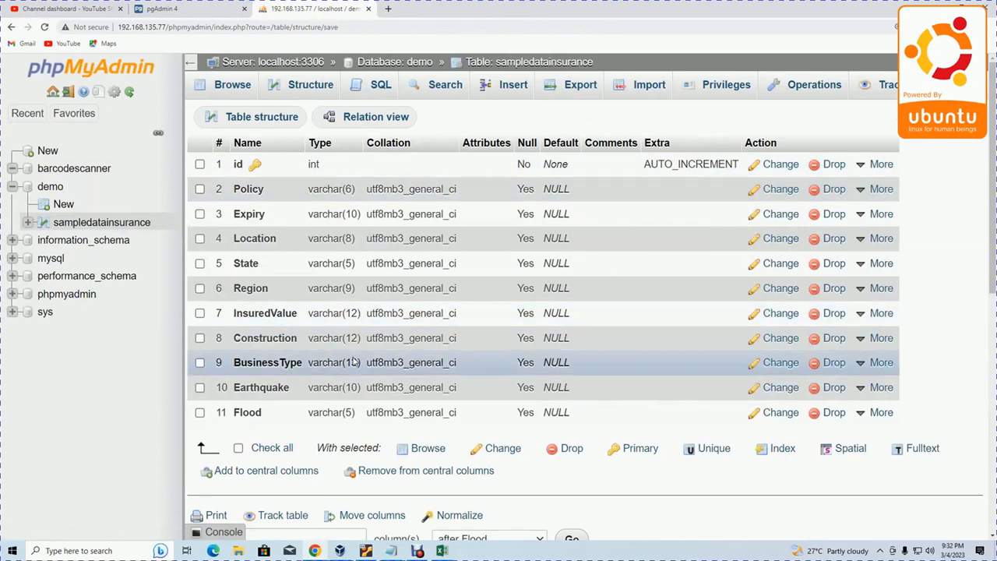
Check the InsuredValue column in the table structure and examine its values across the table's rows
left_click_drag(317, 314, 211, 315)
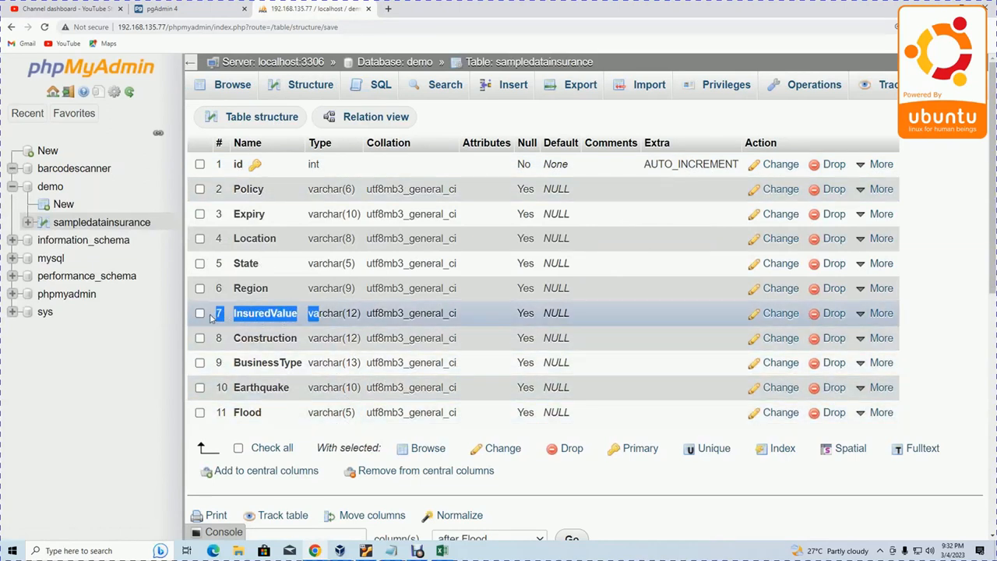
left_click_drag(295, 313, 296, 315)
left_click(306, 319)
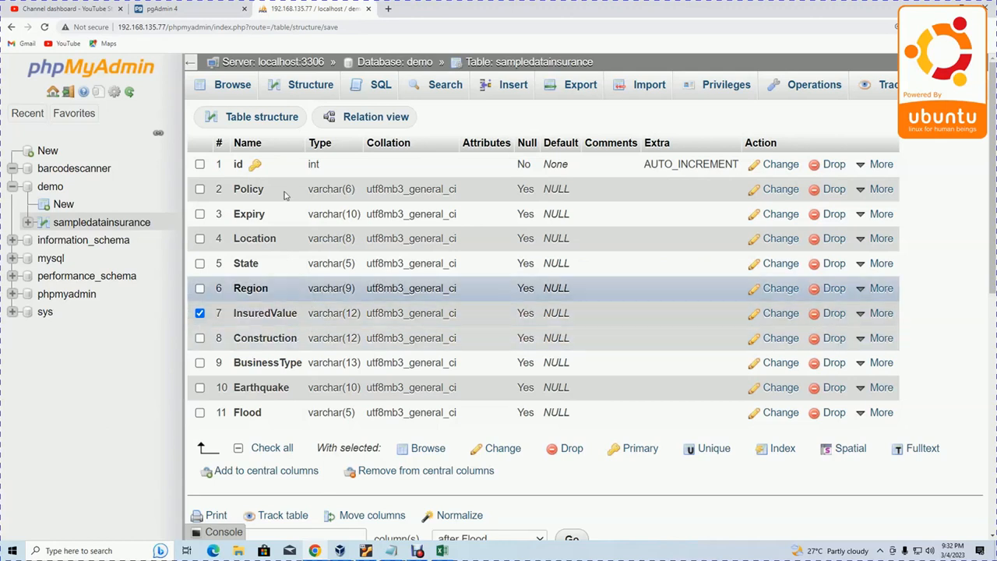
left_click(233, 85)
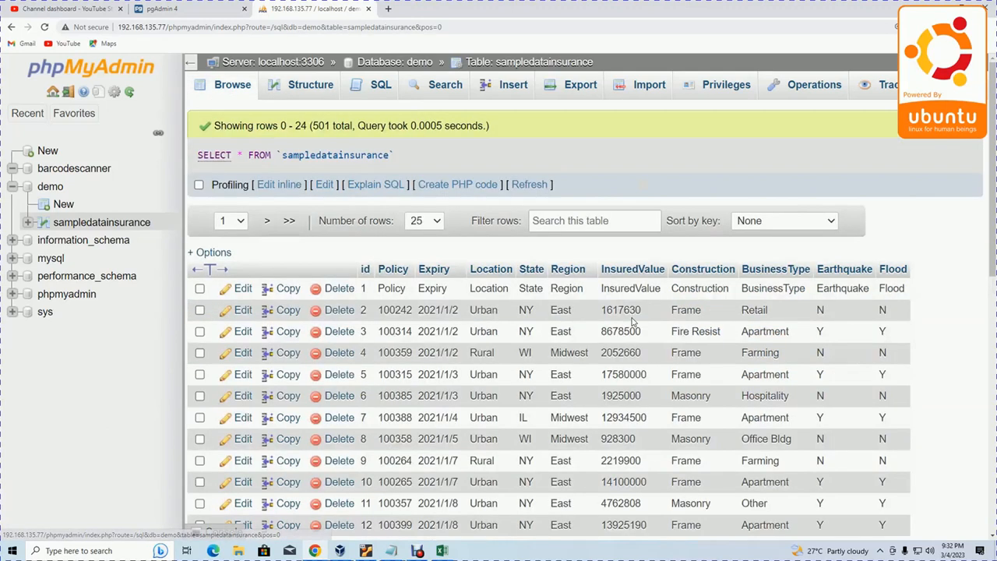
scroll(670, 393, "down", 4)
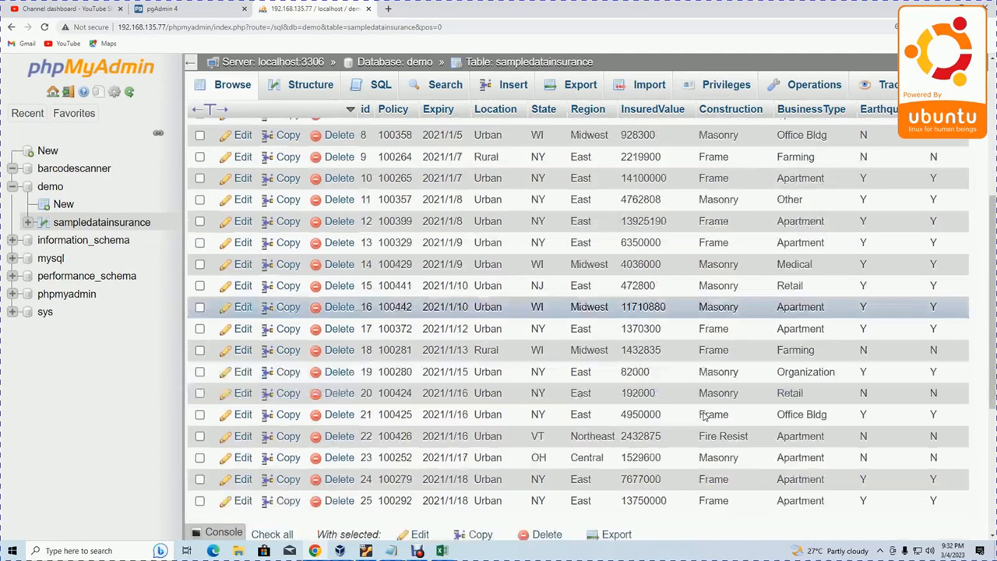
scroll(705, 416, "down", 1)
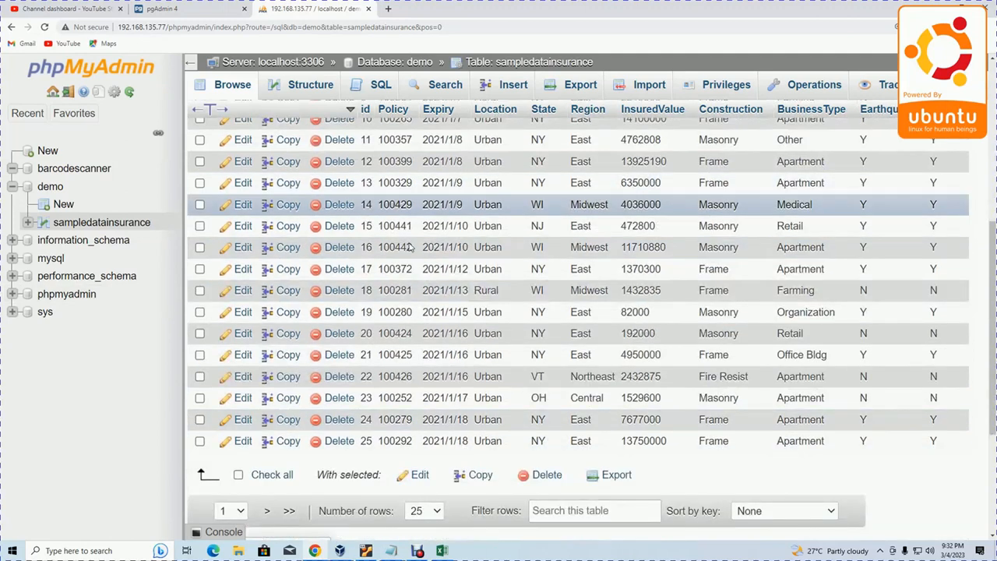
Delete the first row with id 1, which holds the column headings, from the sampledatainsurance table and confirm the deletion
scroll(491, 300, "up", 2)
scroll(491, 300, "up", 3)
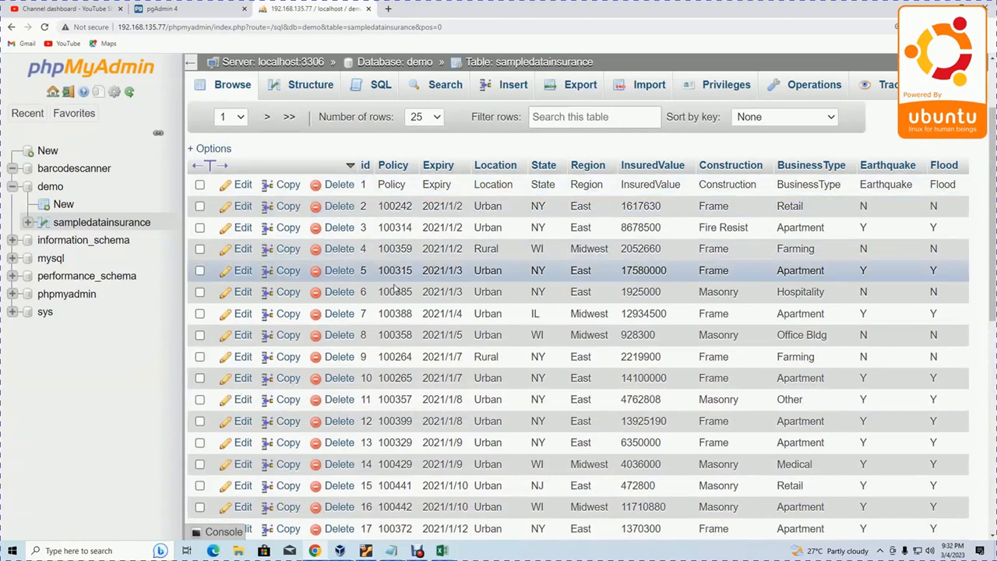
scroll(534, 312, "up", 2)
scroll(547, 360, "down", 1)
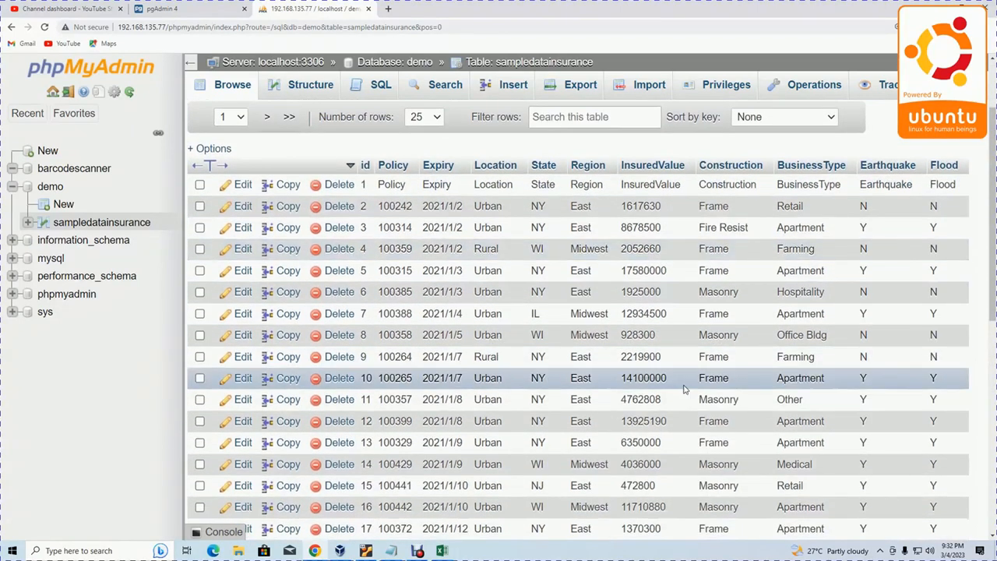
scroll(685, 389, "down", 1)
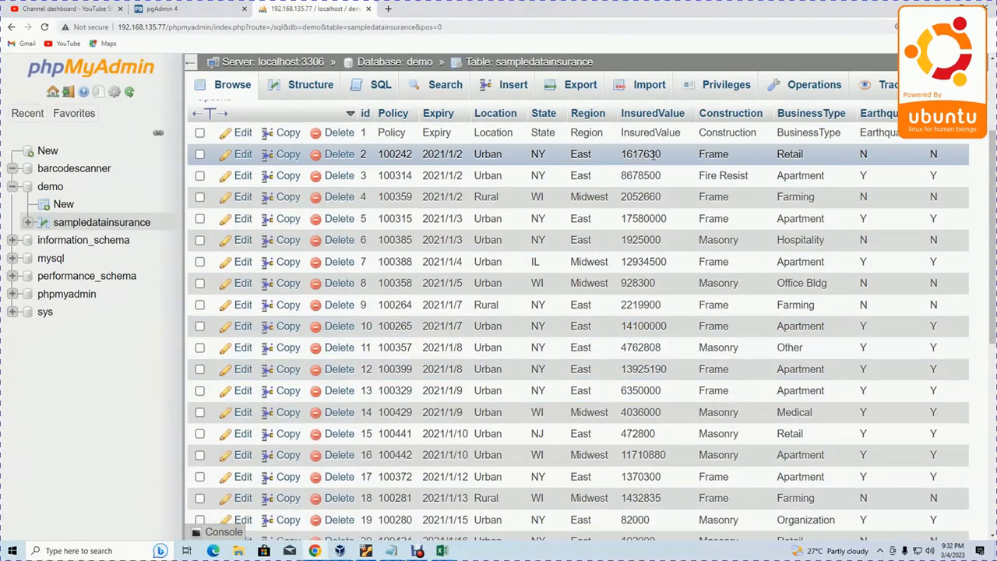
scroll(475, 260, "up", 2)
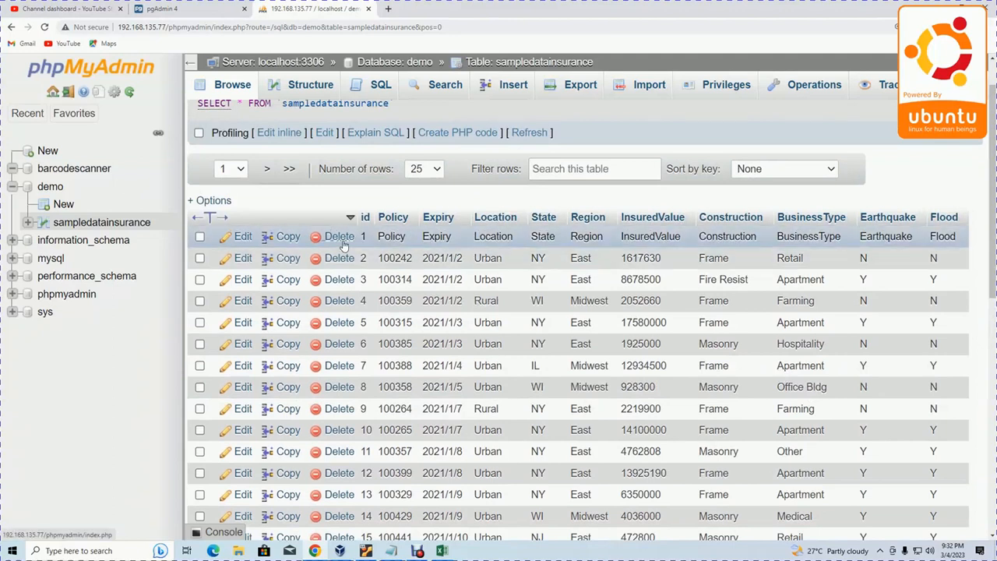
left_click_drag(757, 238, 705, 241)
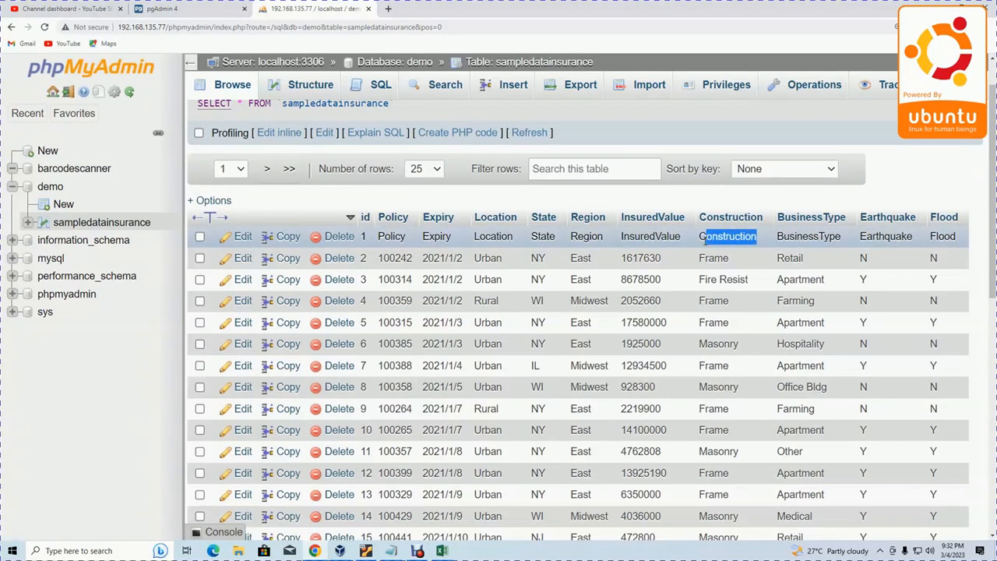
left_click(338, 238)
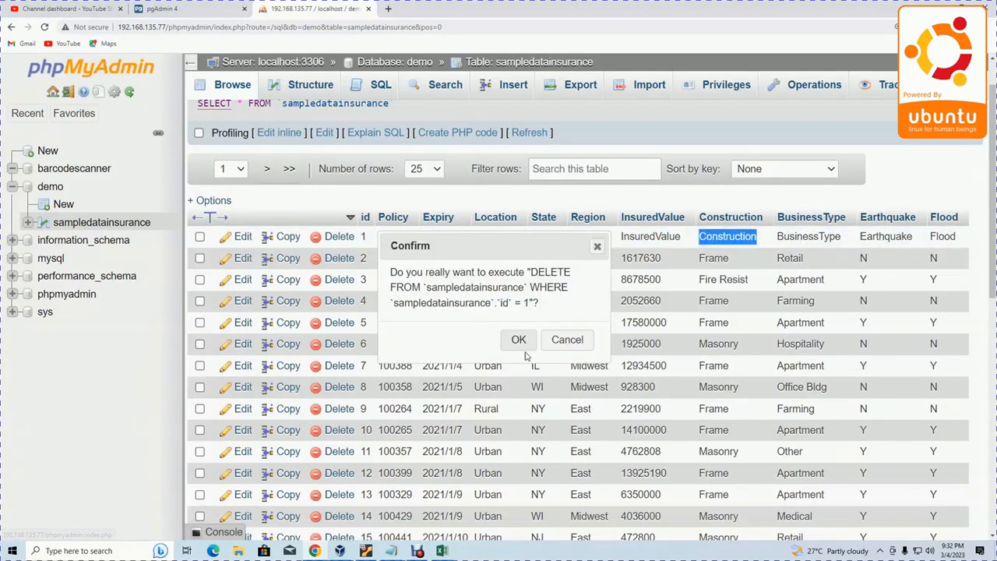
left_click(517, 338)
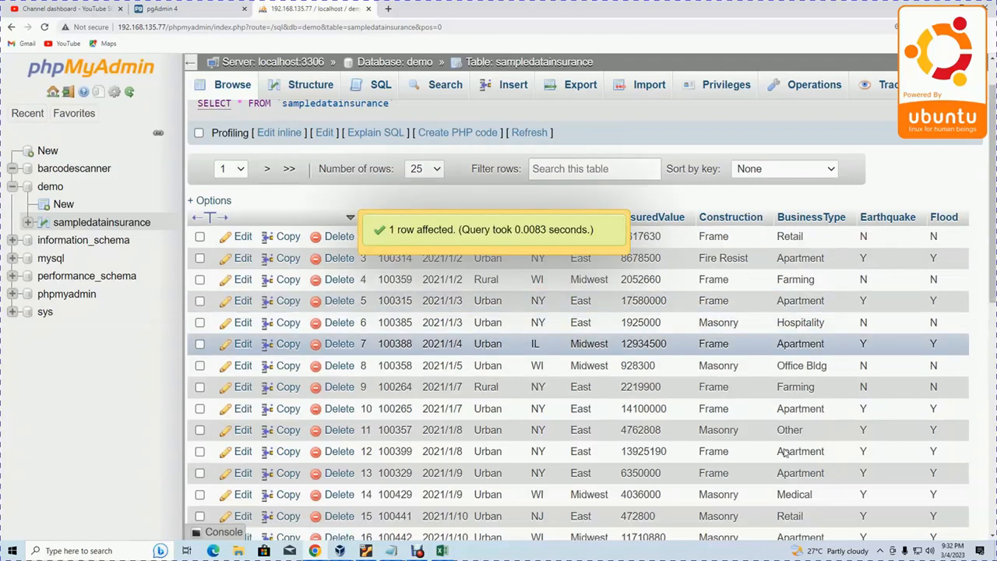
Change the InsuredValue column's type to REAL with its length value removed, save it, and check the table's structure and rows
left_click(300, 84)
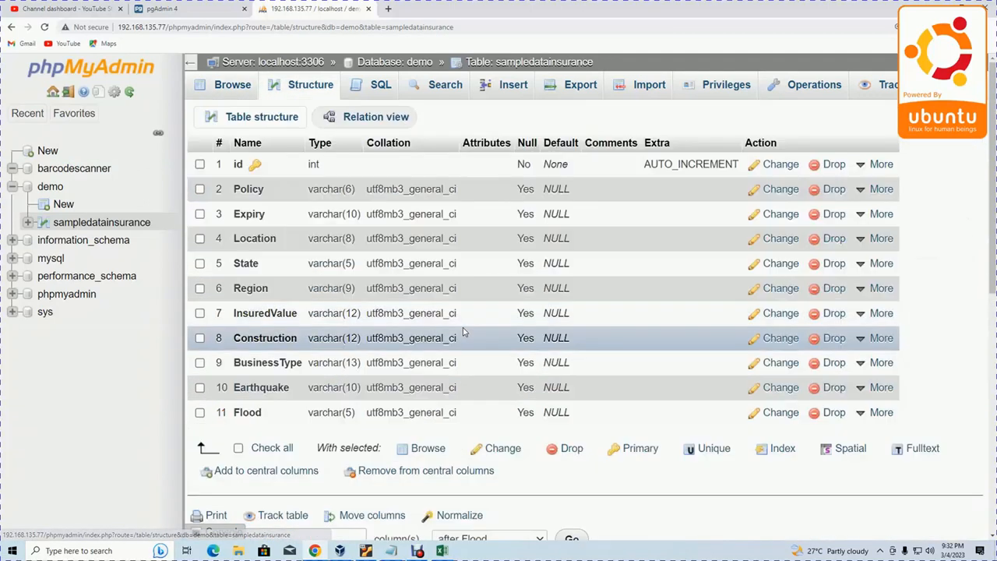
left_click(776, 314)
left_click(343, 174)
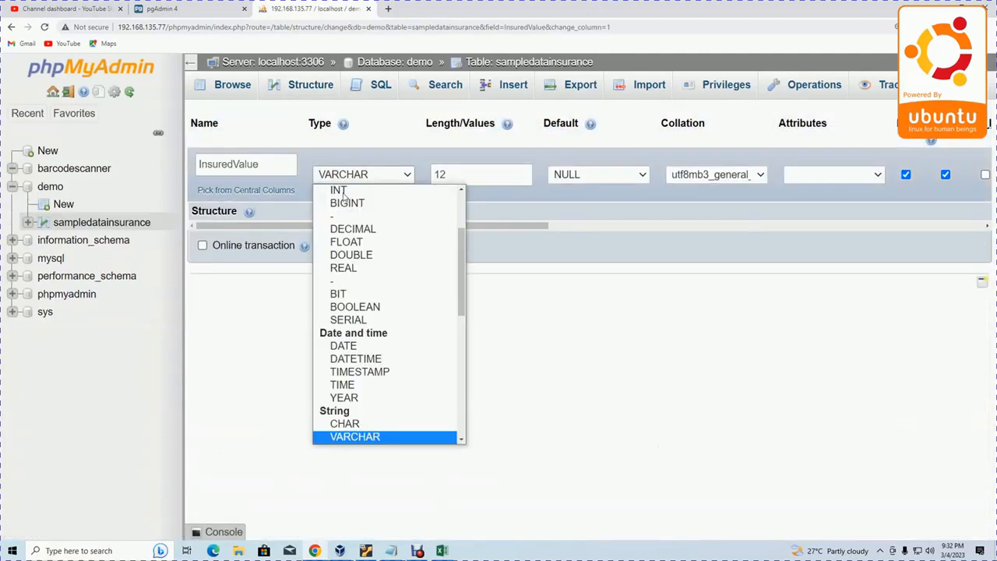
left_click(342, 268)
left_click(485, 175)
key("BackSpace")
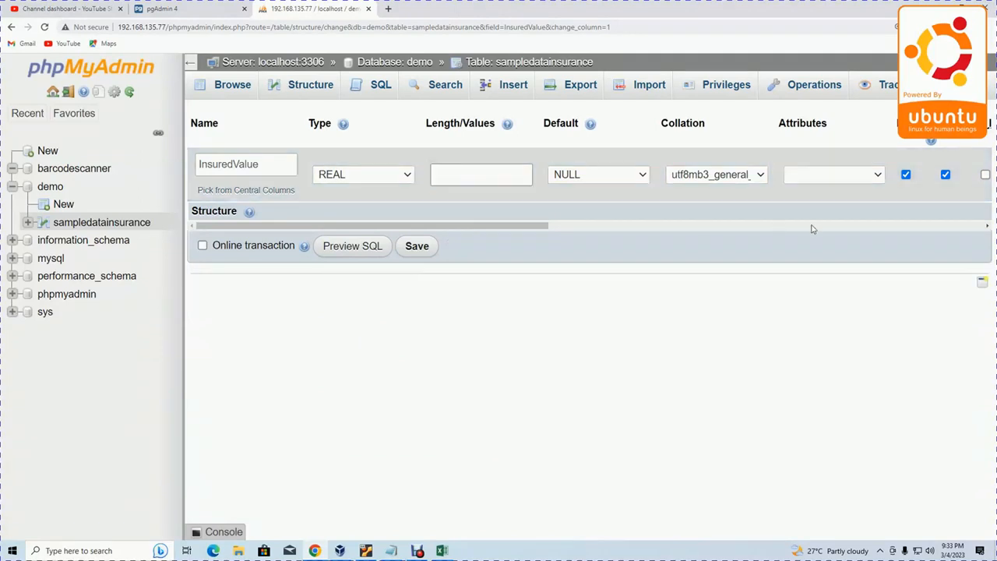
left_click(417, 246)
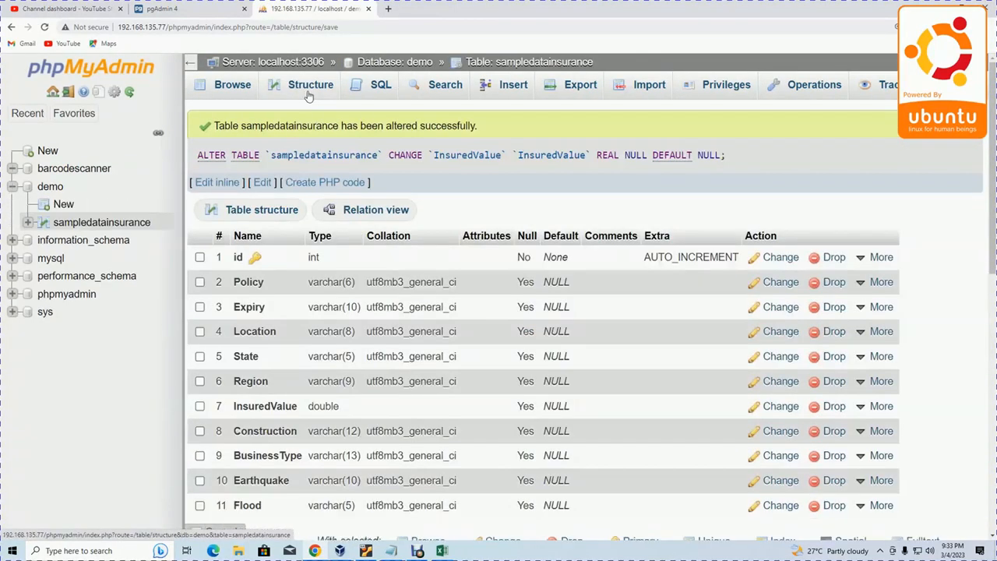
scroll(382, 437, "down", 1)
left_click_drag(343, 355, 242, 359)
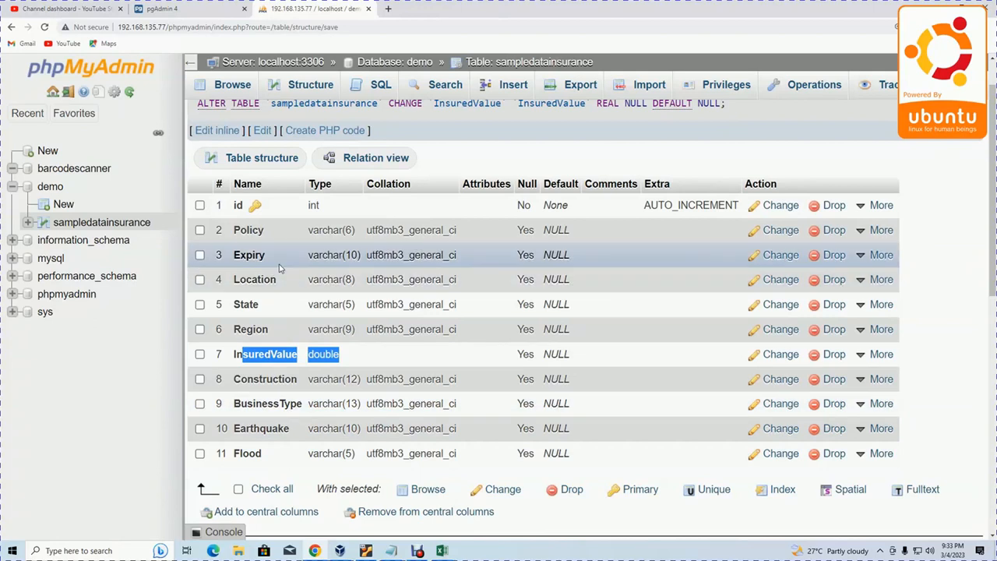
left_click(224, 97)
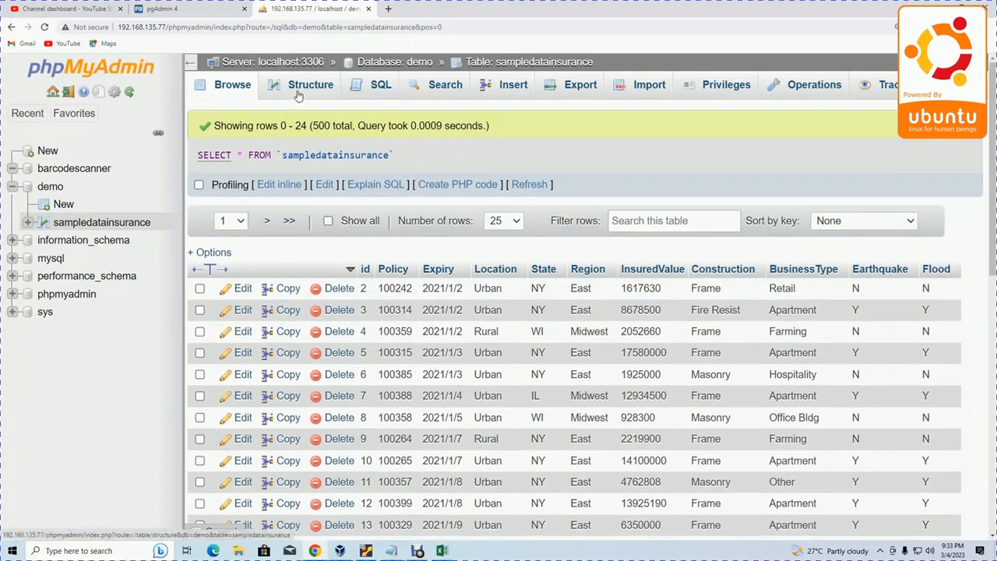
Change the Policy column's type to REAL with its length value removed, and save the table structure
left_click(299, 94)
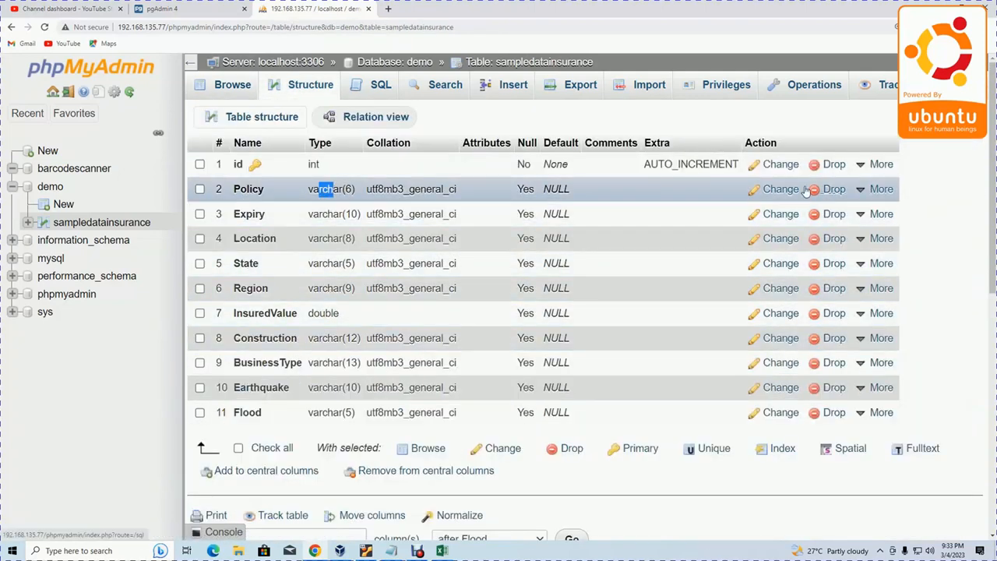
left_click(330, 189)
left_click(392, 178)
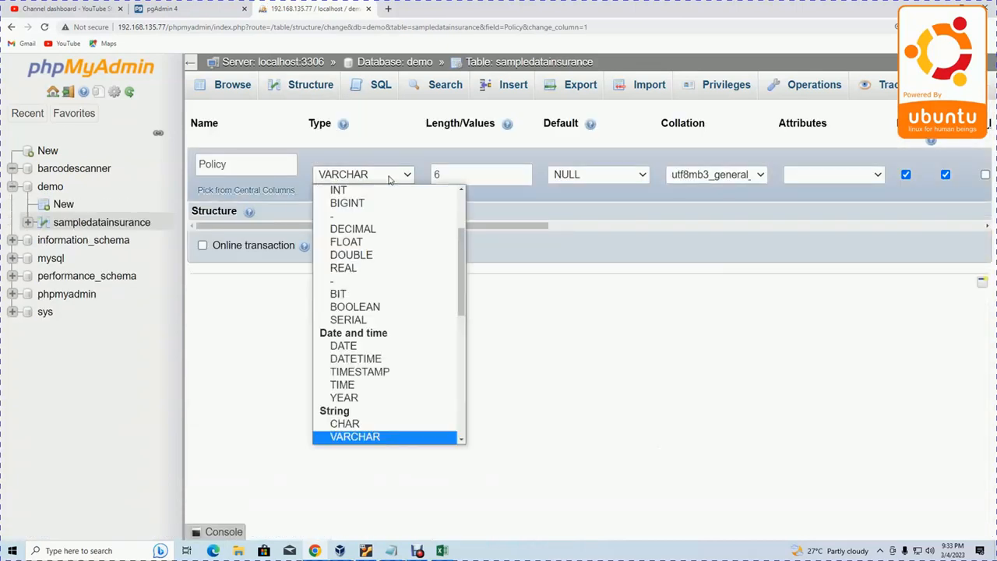
left_click(390, 270)
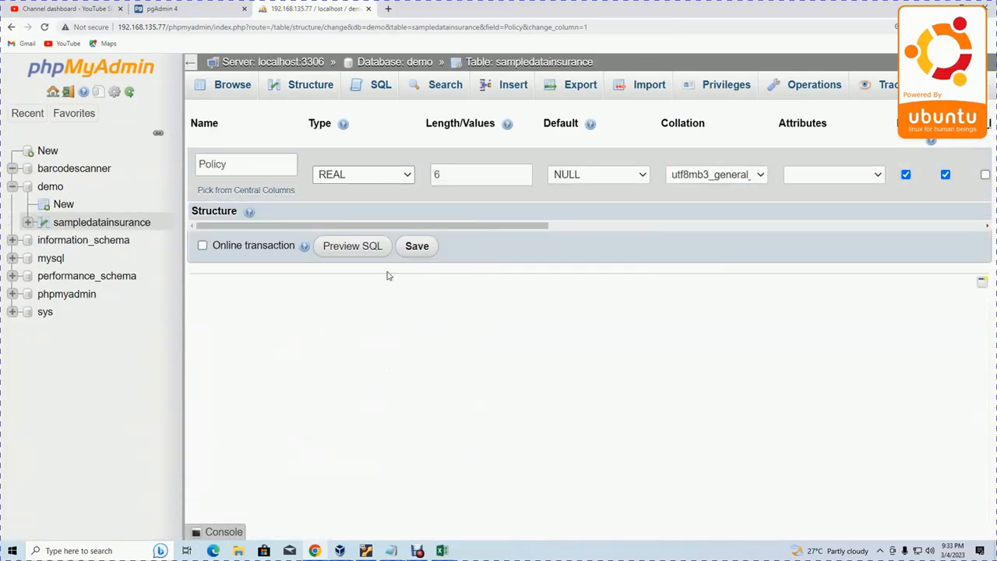
left_click(449, 182)
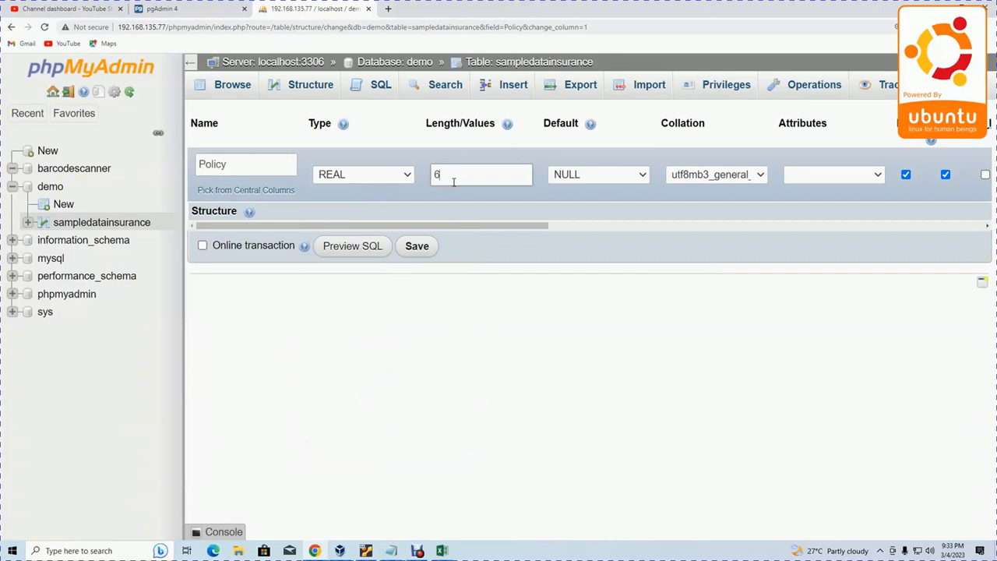
left_click(419, 251)
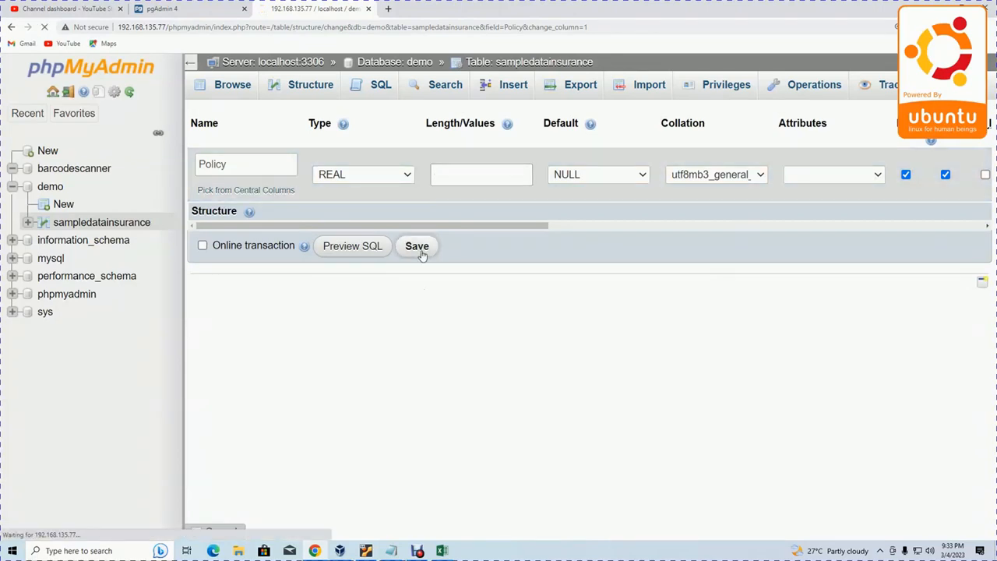
double_click(327, 282)
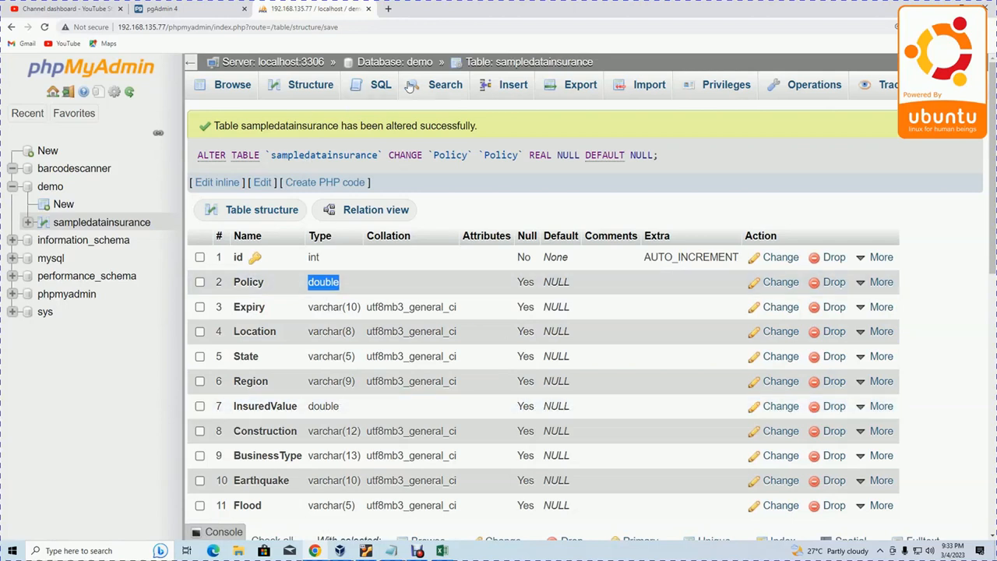
Run the SQL query "select DATE_FORMAT(expiry, '%M %e, %Y') from sampledatainsurance" in place of the default query
left_click(378, 85)
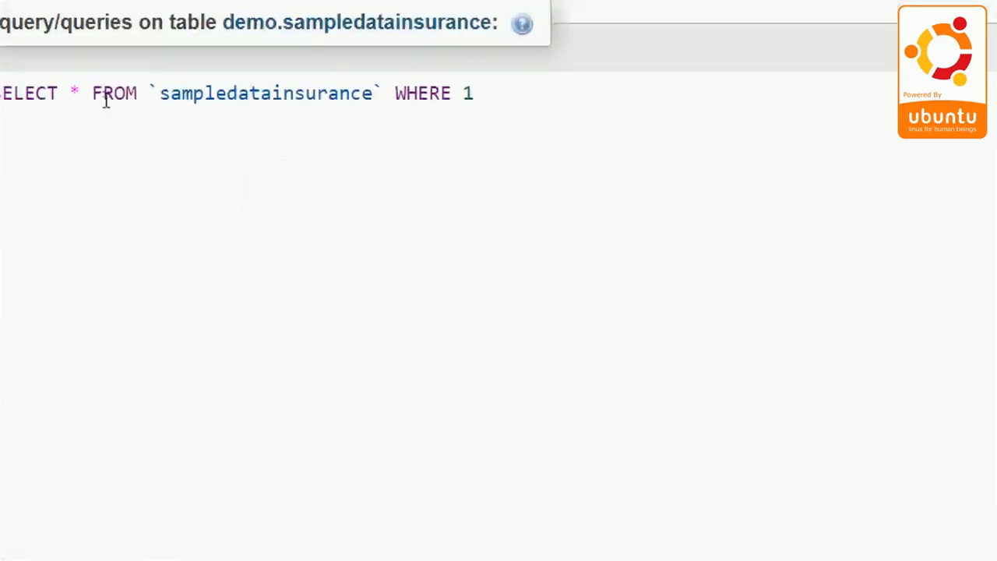
left_click_drag(479, 176, 208, 164)
left_click_drag(99, 124, 43, 125)
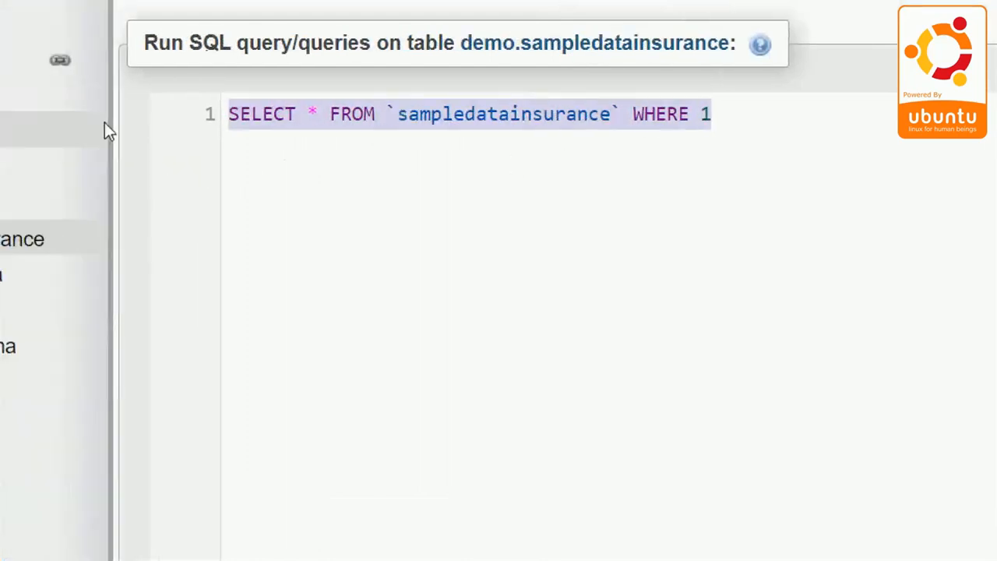
type("sel")
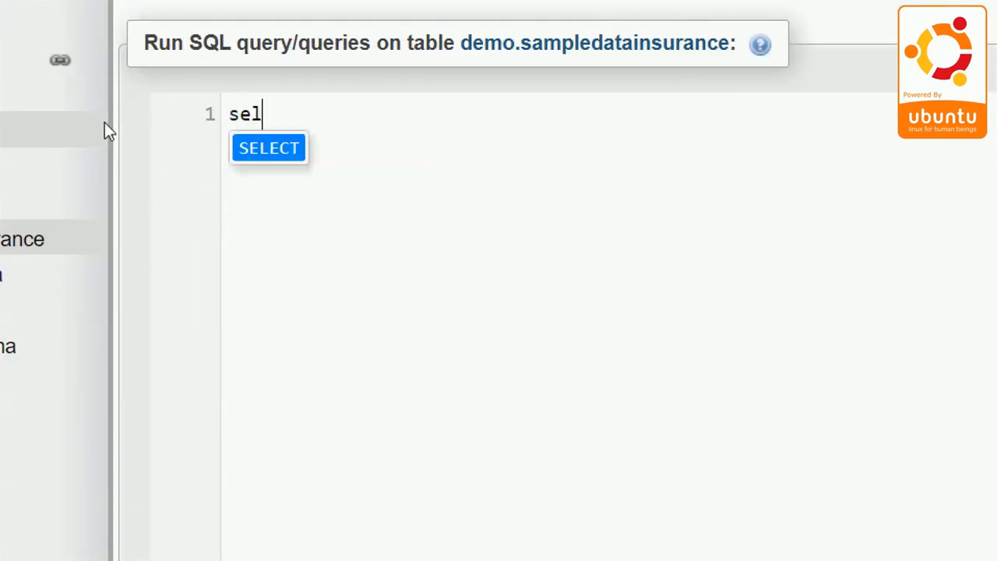
type("ect DATE_FORMAT(expiry, '%M %e, %Y')")
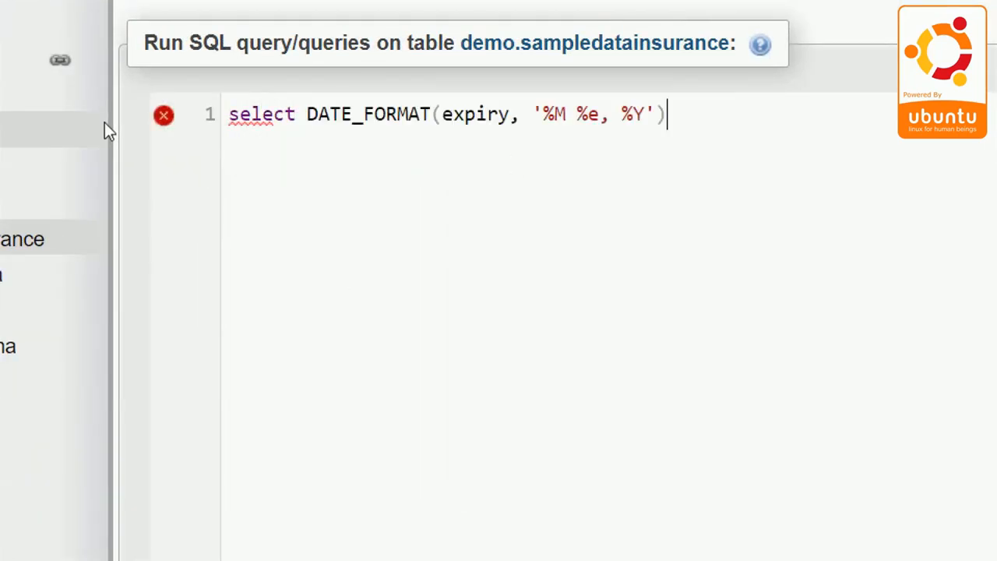
left_click_drag(513, 117, 456, 116)
left_click(672, 114)
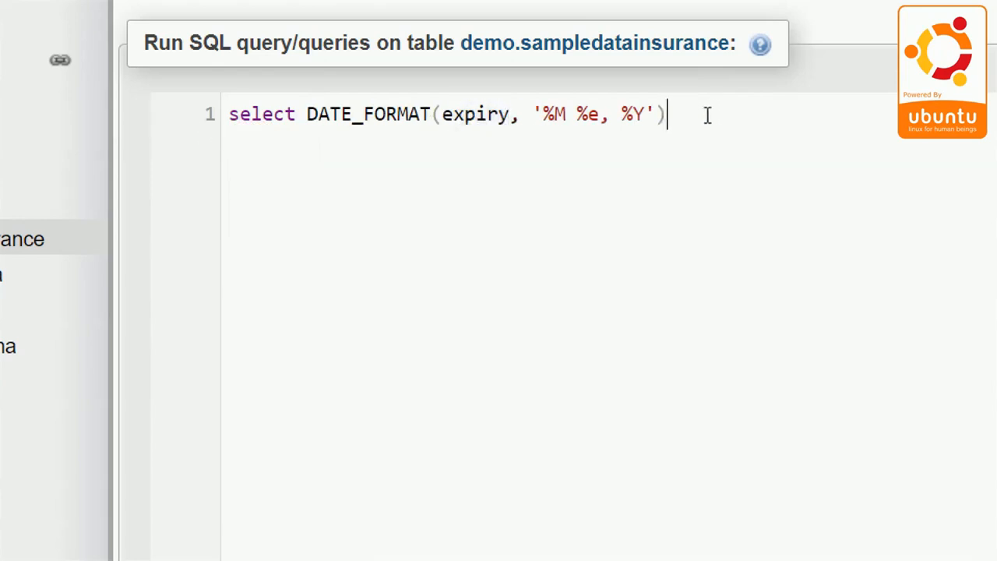
type("from sa")
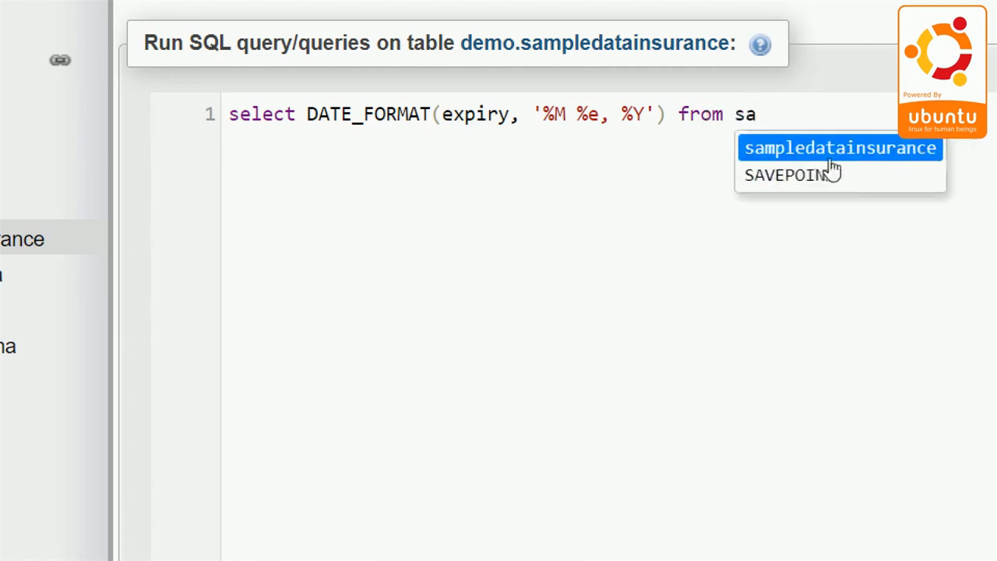
key("Return")
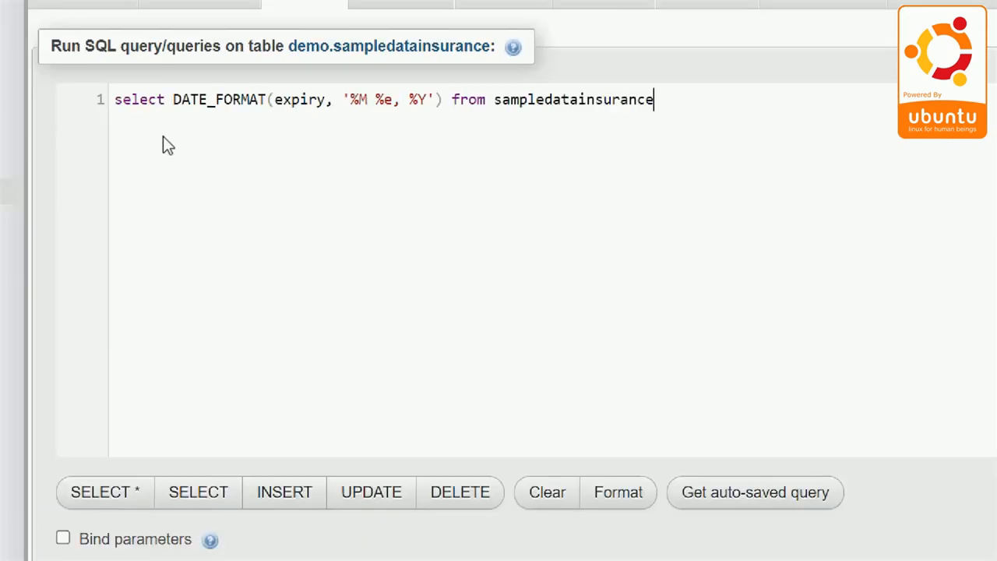
key("ctrl+Return")
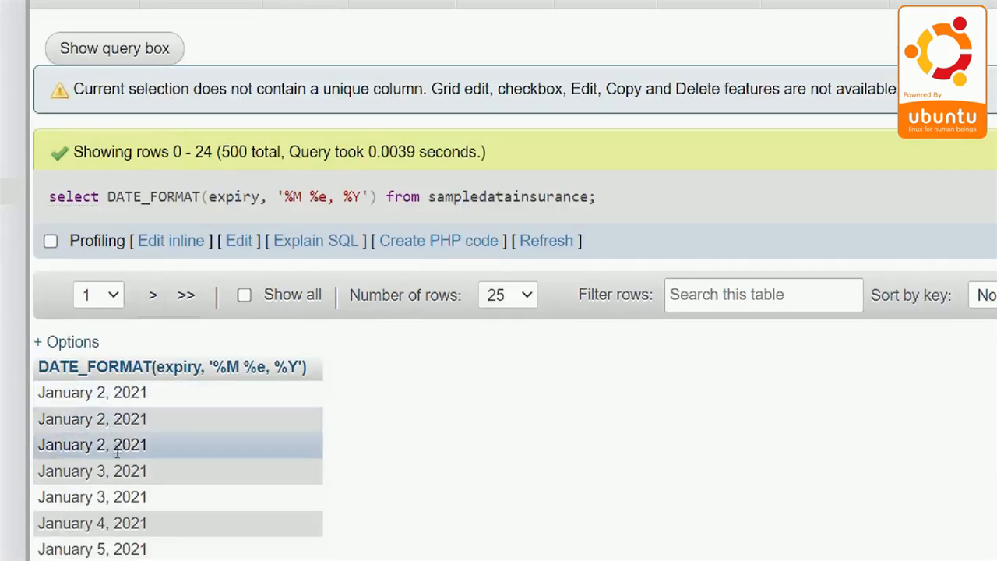
Examine the formatted expiry dates in the query result and compare them with the sampledatainsurance sheet in Excel
scroll(117, 446, "down", 2)
scroll(117, 419, "down", 3)
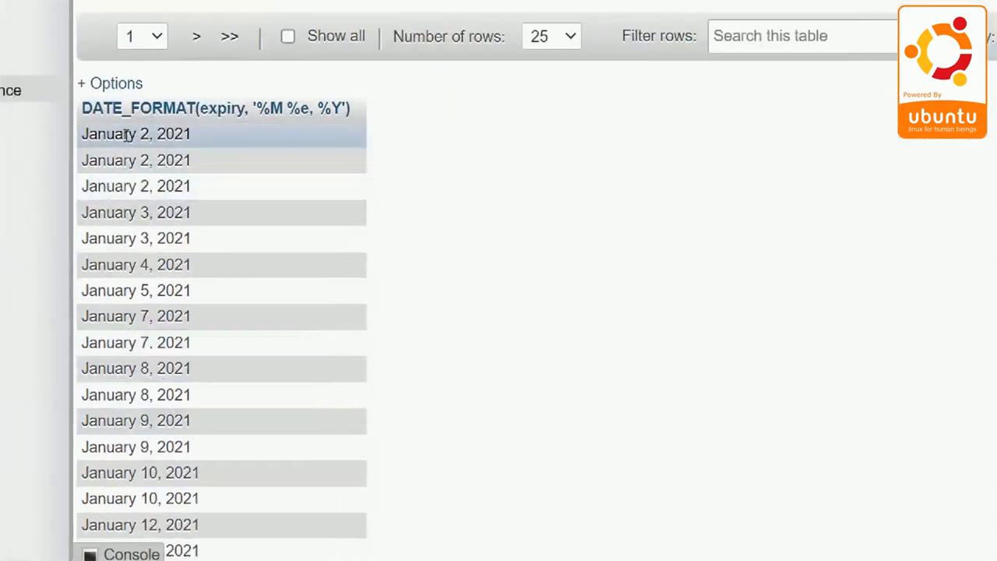
left_click_drag(209, 140, 82, 134)
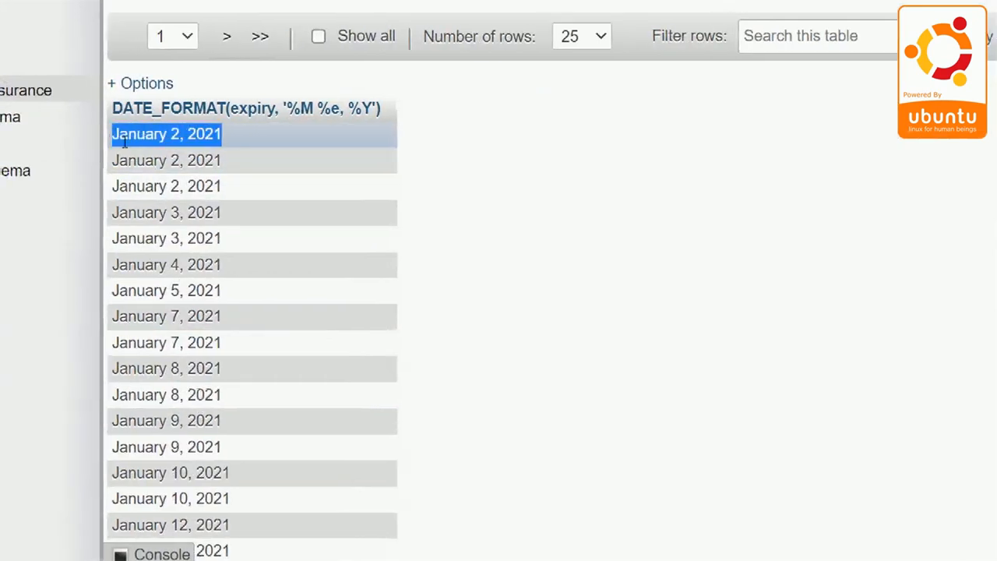
left_click_drag(215, 161, 160, 162)
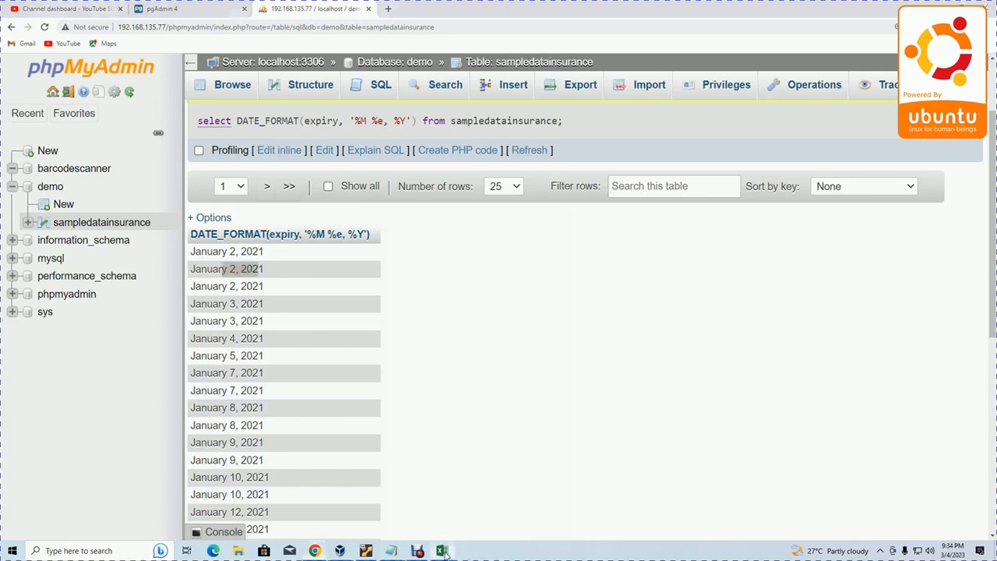
left_click(441, 551)
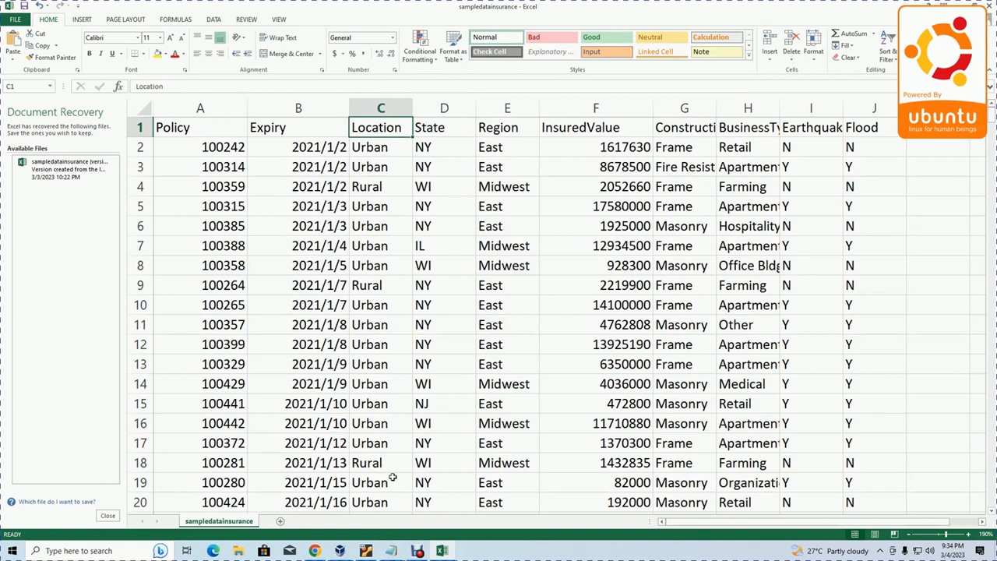
left_click(315, 552)
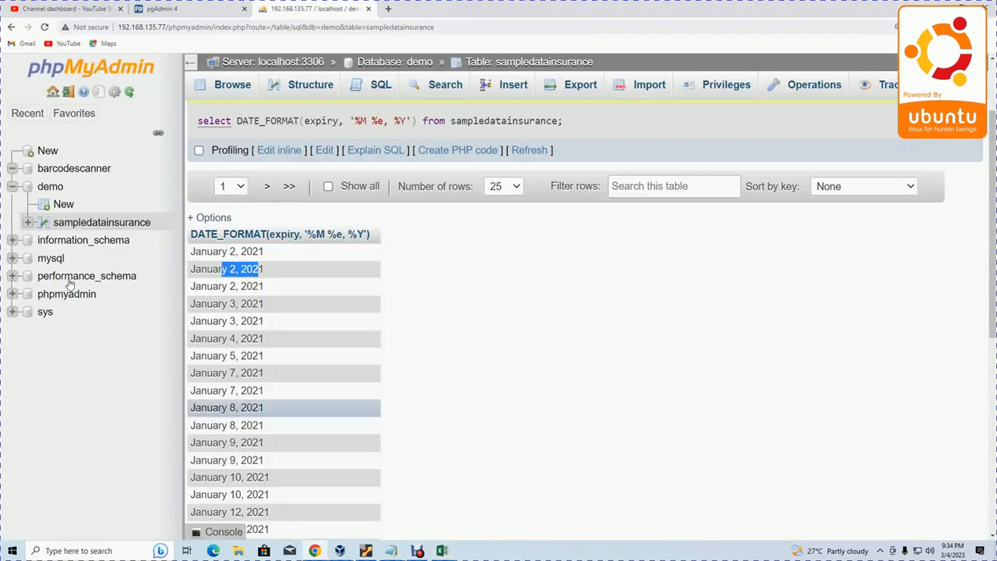
Rename the table by running the SQL statement "alter table sampledatainsurance rename insurance;" in place of the default query
left_click(378, 85)
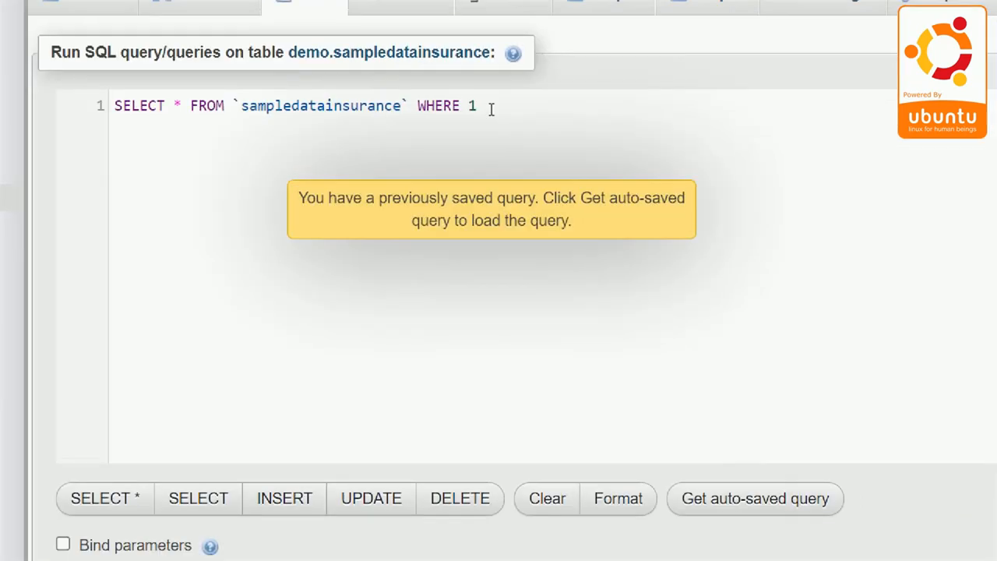
left_click_drag(505, 161, 229, 169)
type("alater")
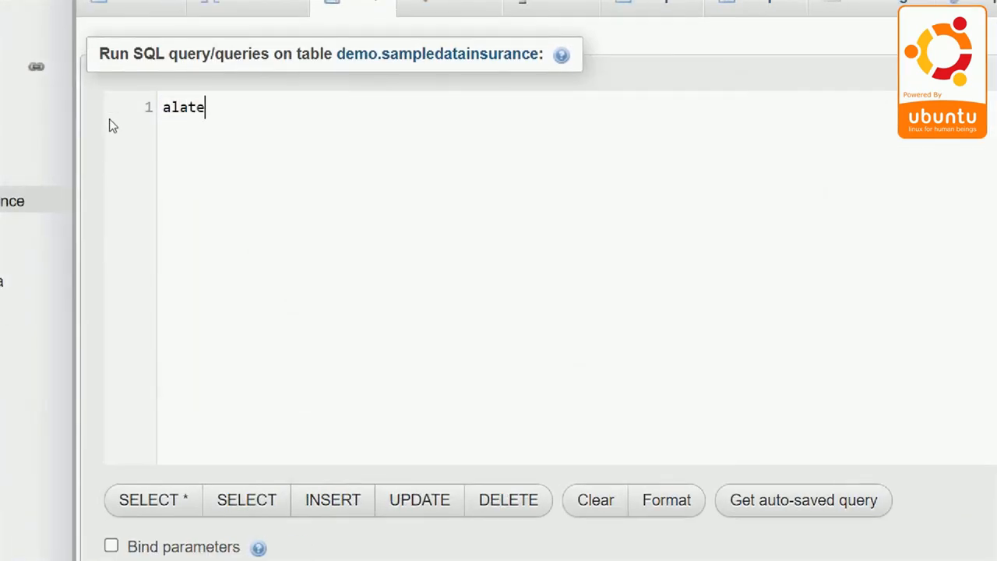
key("BackSpace")
key("BackSpace")
key("BackSpace")
key("BackSpace")
type("lter table ")
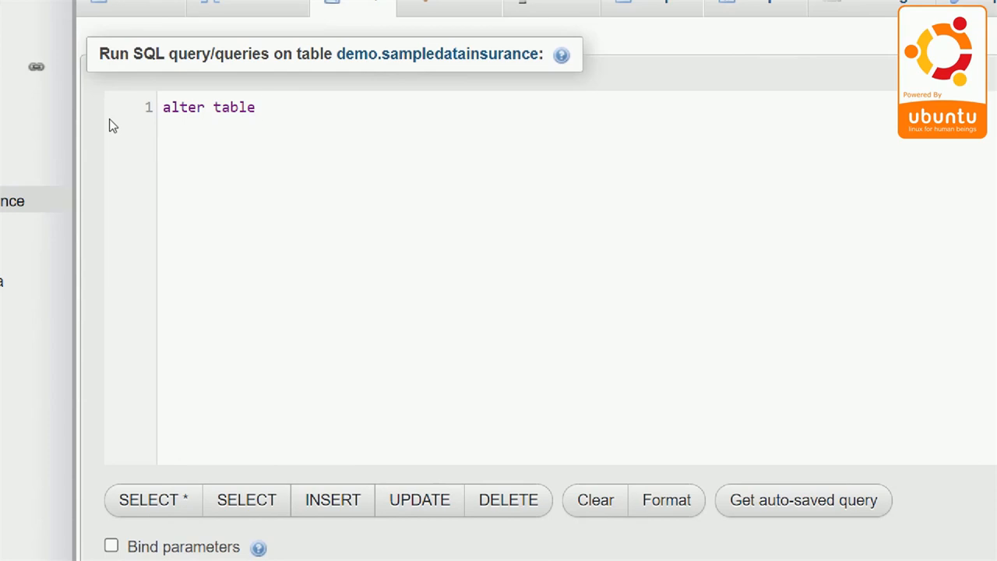
type("sampledatainsurance")
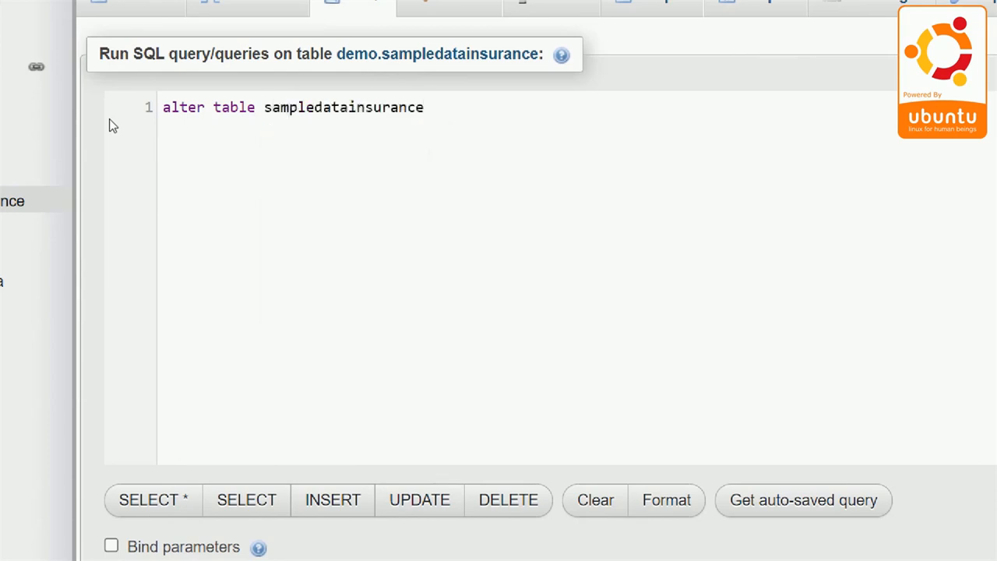
type(" r")
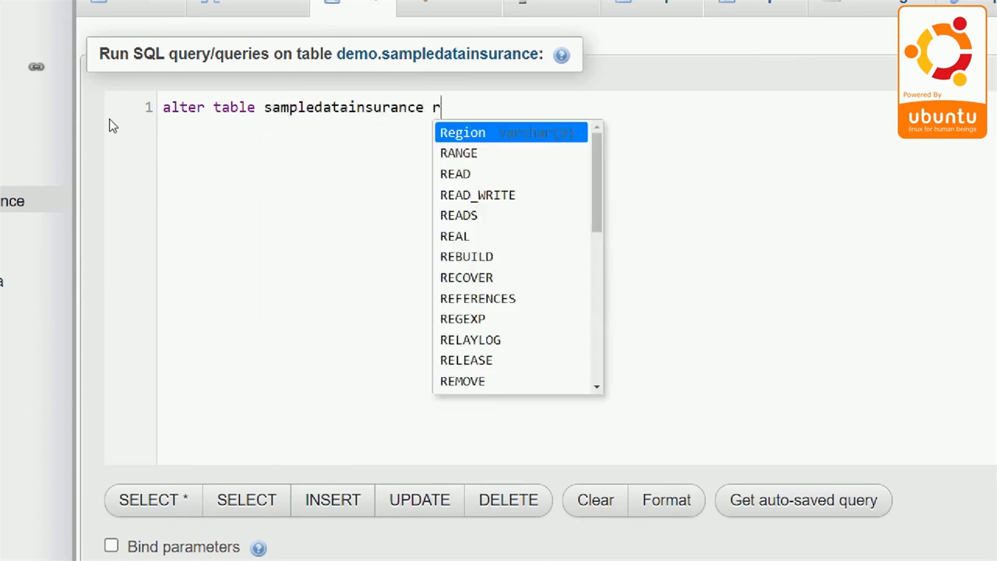
type("ename")
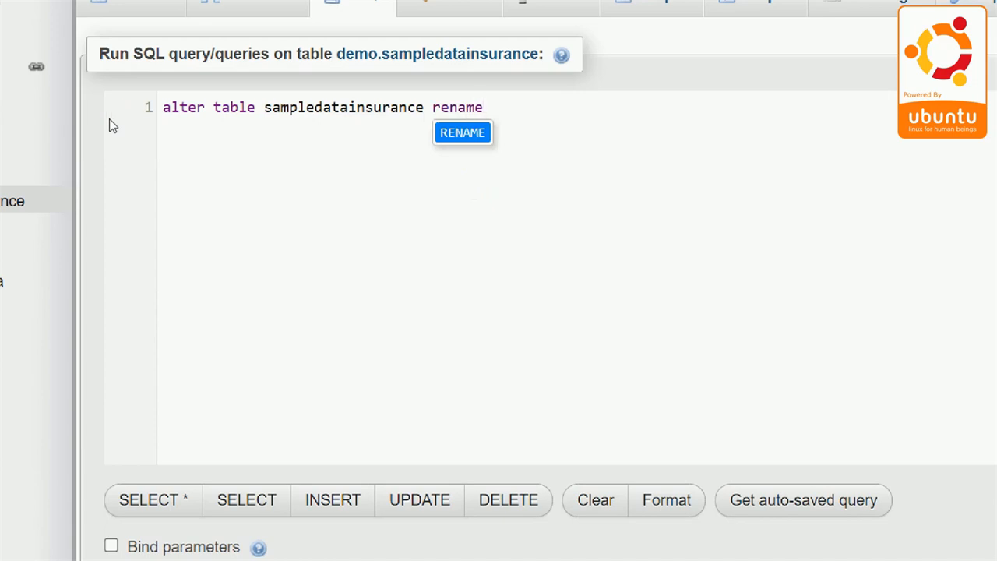
type(" insurance")
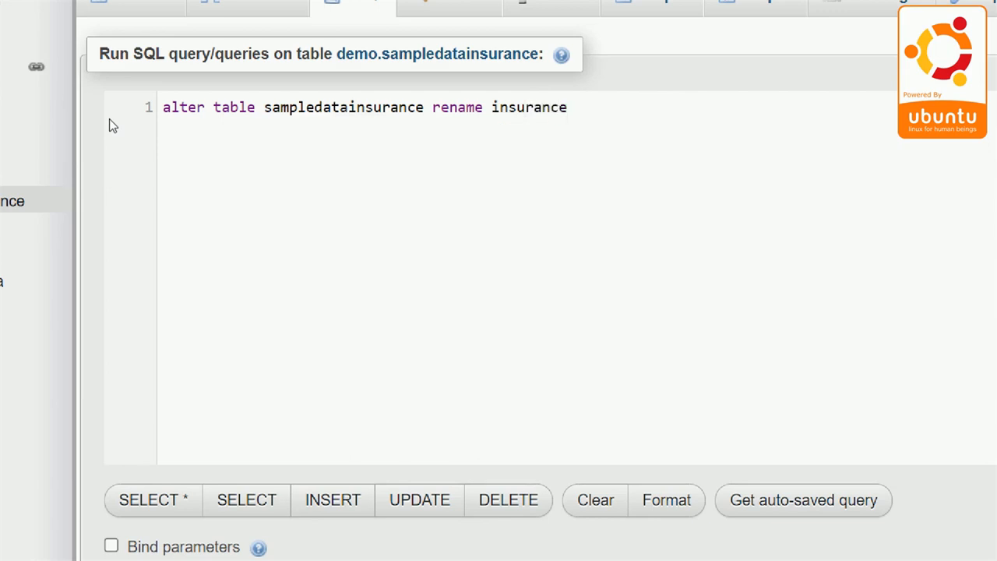
type(";")
key("ctrl+Return")
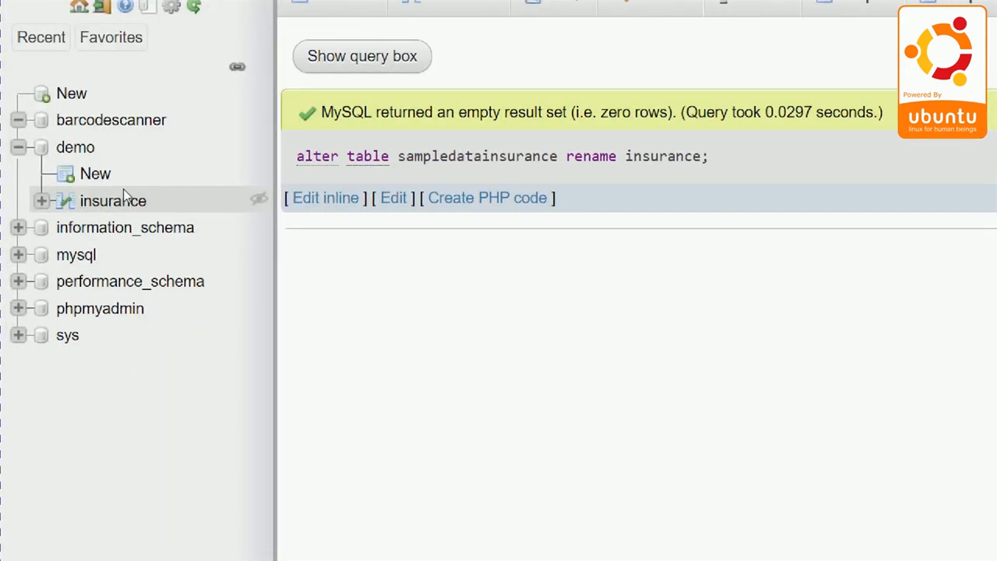
Browse the rows of the insurance table in the demo database
left_click(117, 201)
left_click(823, 144)
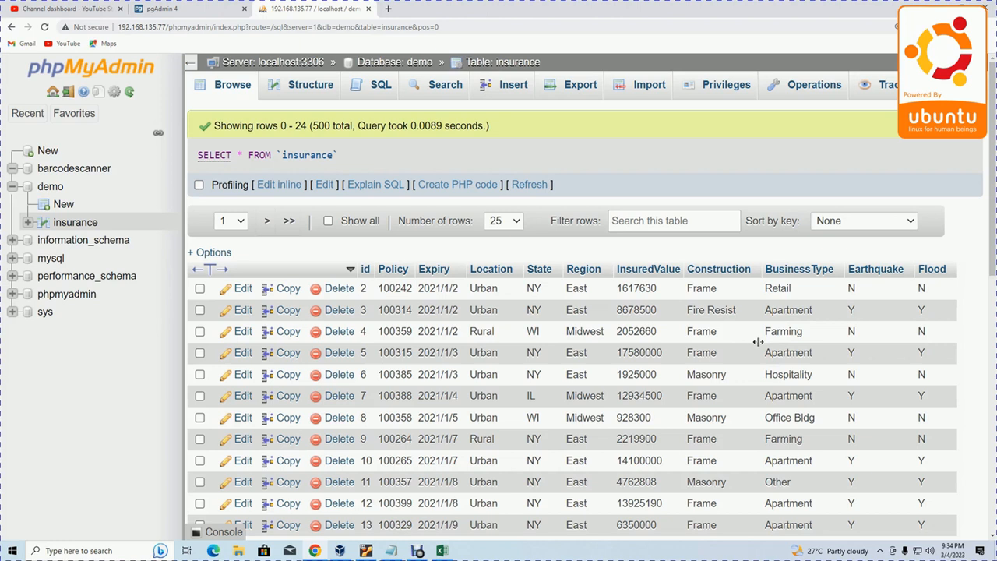
scroll(757, 341, "down", 2)
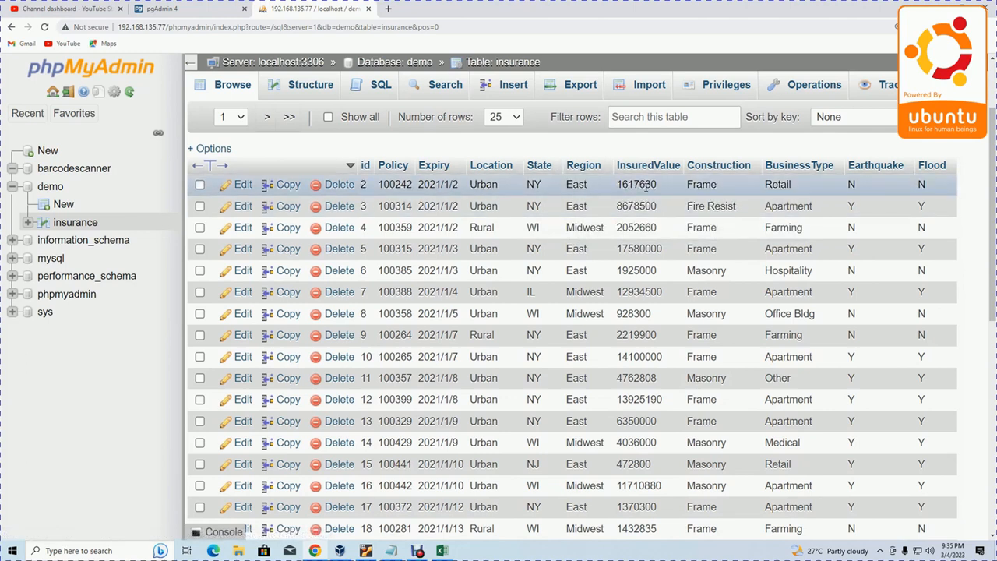
Run the SQL query "select sum(InsuredValue) from insurance" on the insurance table in place of the default query
left_click(371, 91)
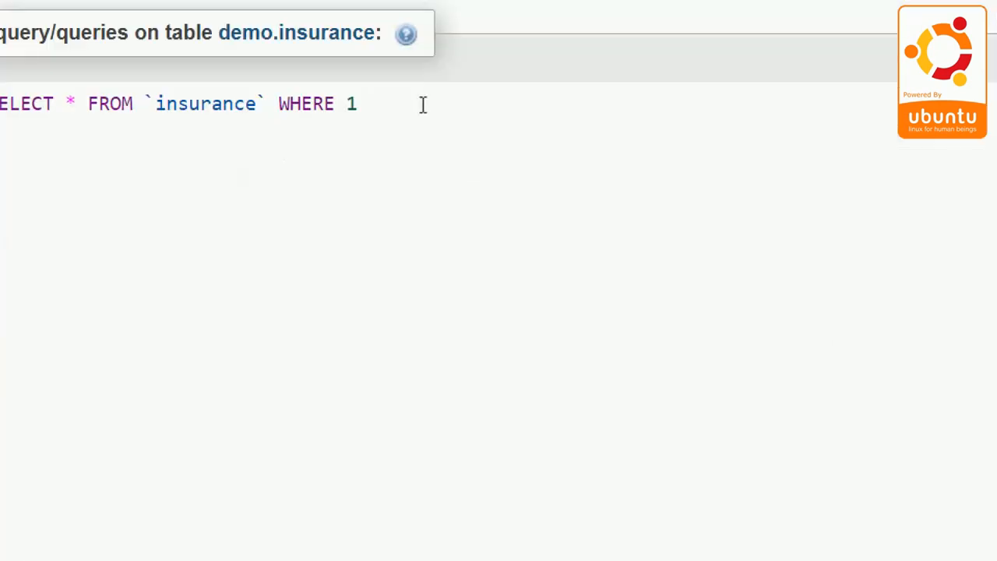
key("ctrl+a")
type("select sum")
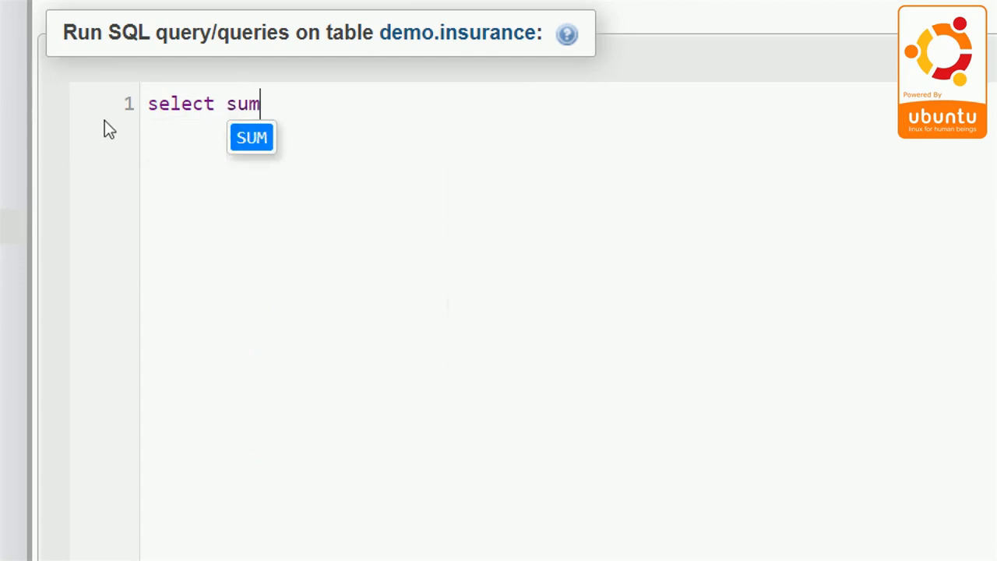
type("(")
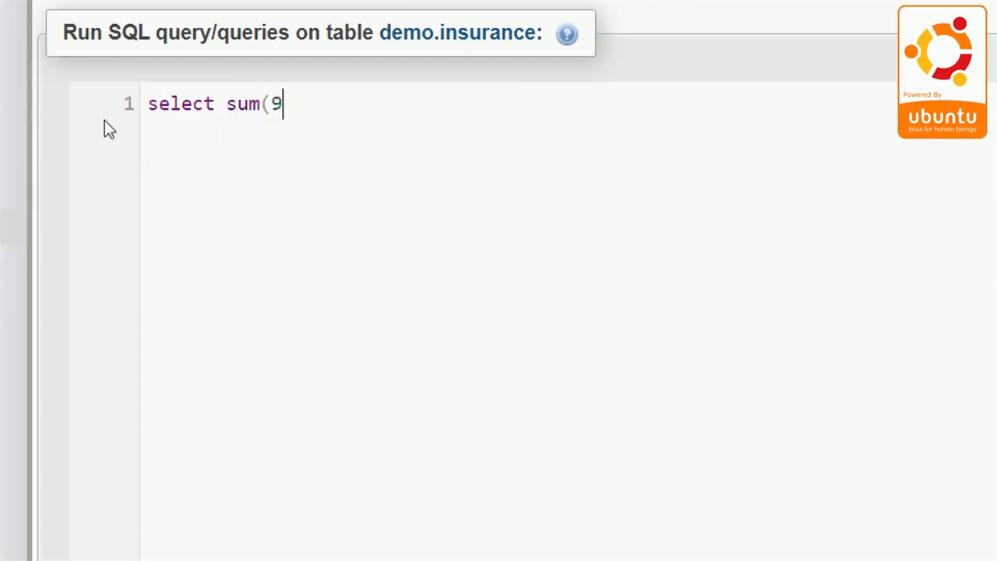
type("9i")
key("BackSpace")
key("BackSpace")
type("i")
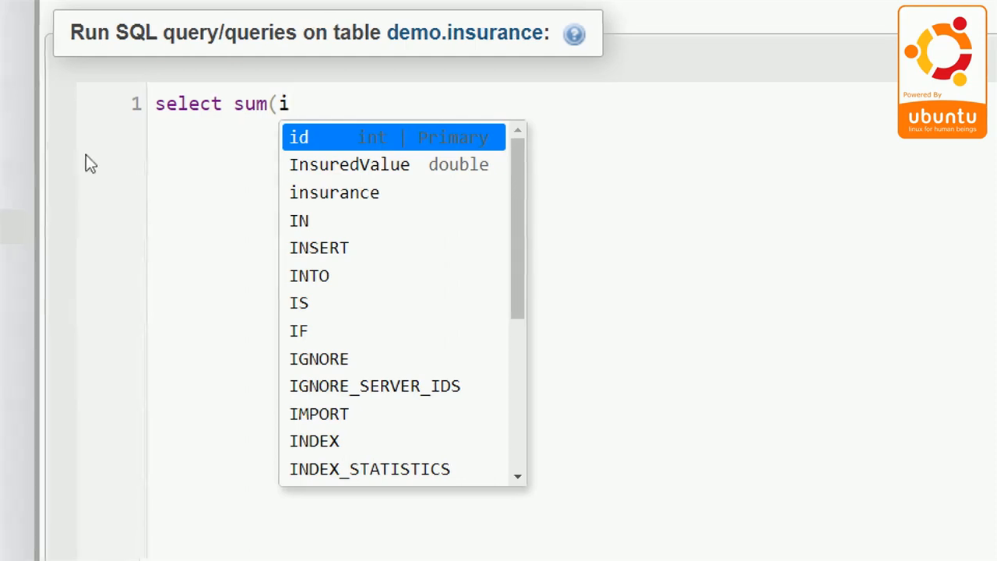
left_click(343, 165)
type(") from i")
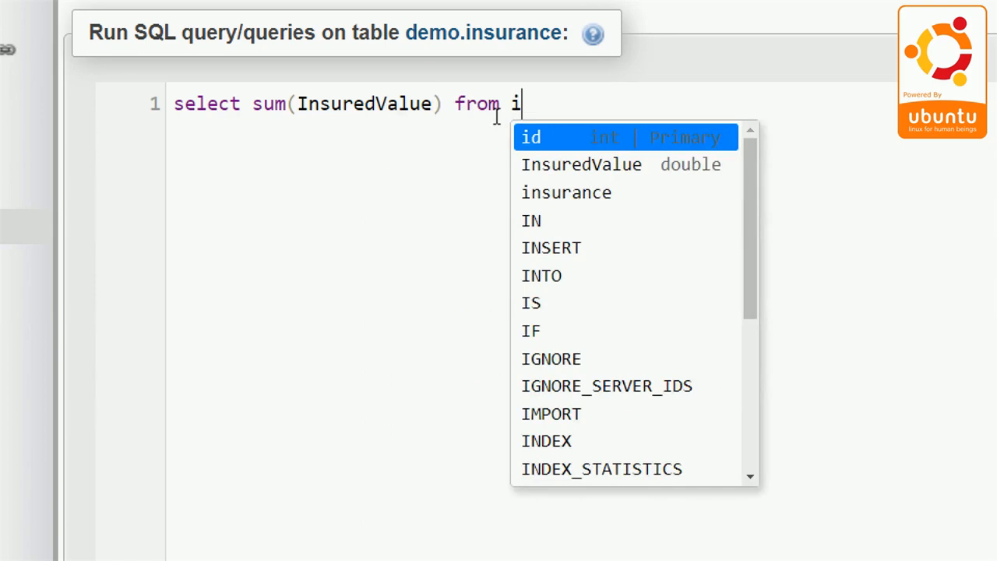
left_click(536, 194)
key("ctrl+Return")
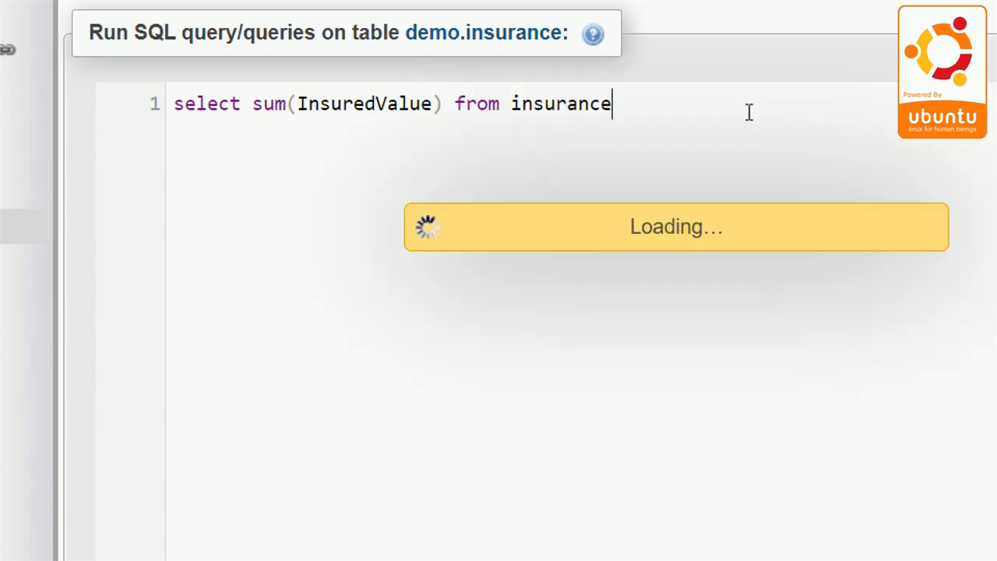
scroll(546, 421, "down", 1)
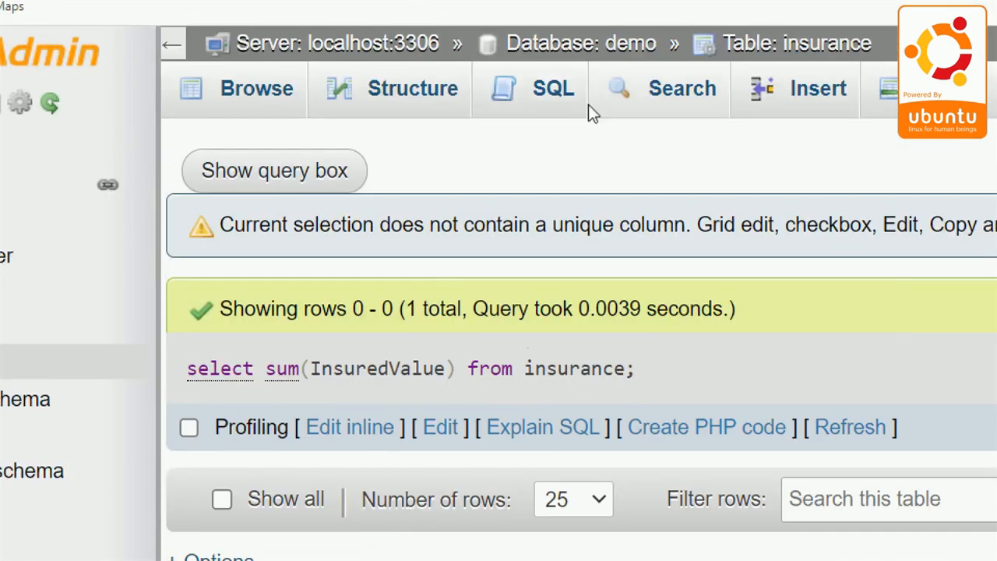
Replace the default query on the insurance table with the beginning of a new one, "select max(InsuredValue"
left_click(534, 114)
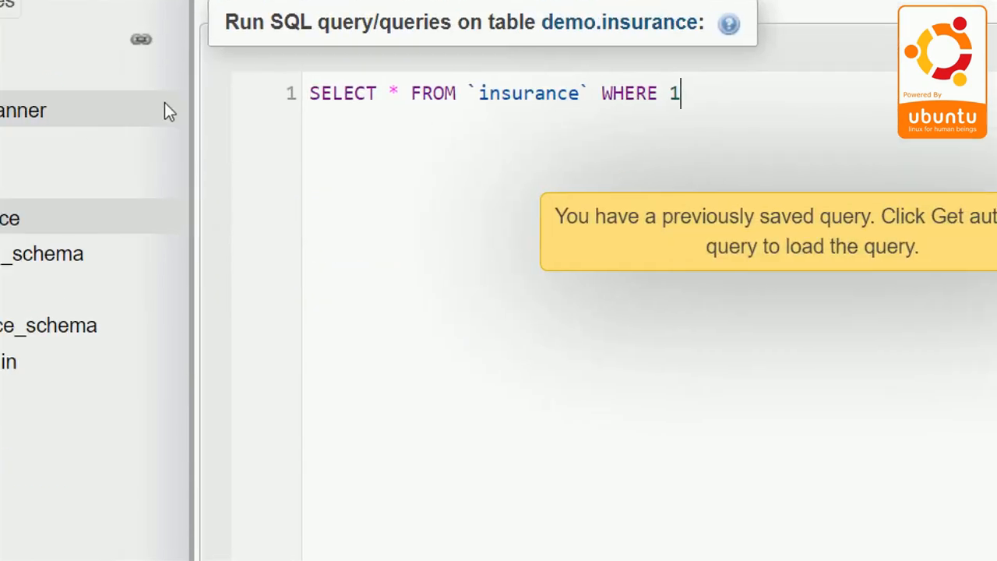
left_click_drag(694, 92, 263, 93)
type("aelect")
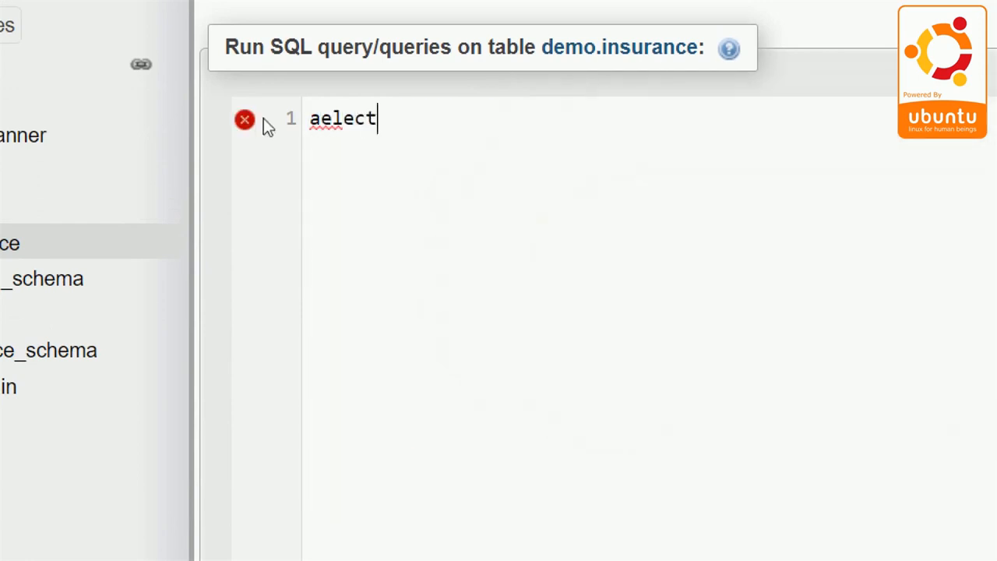
key("BackSpace")
key("BackSpace")
key("BackSpace")
key("BackSpace")
key("BackSpace")
key("BackSpace")
key("BackSpace")
type("select ma")
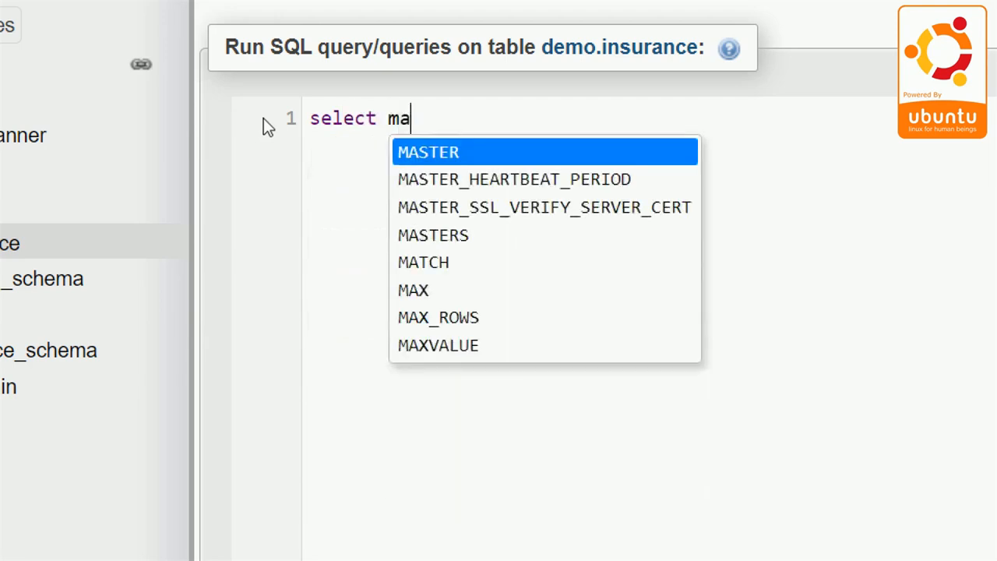
type("x(")
key("BackSpace")
type("x(")
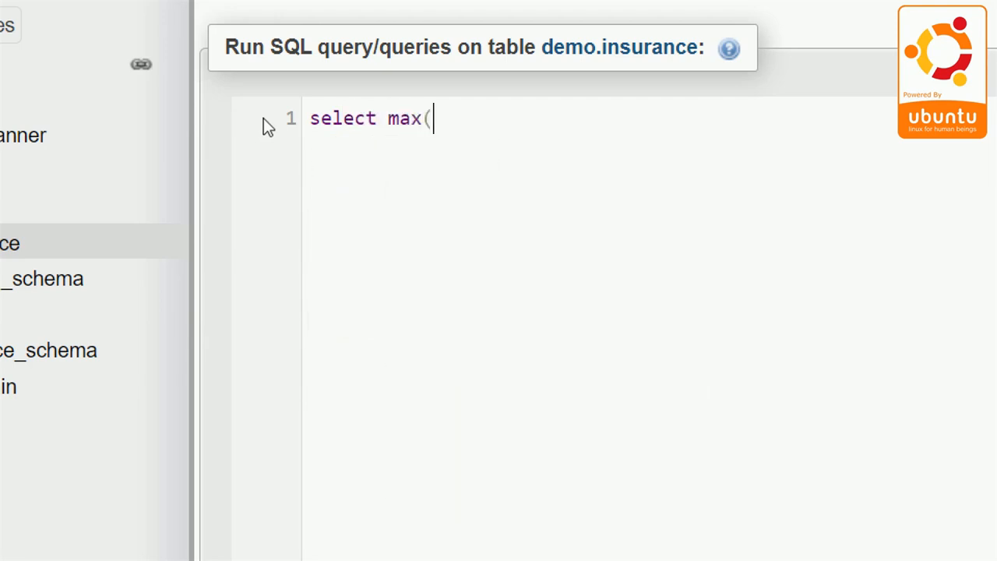
type("in")
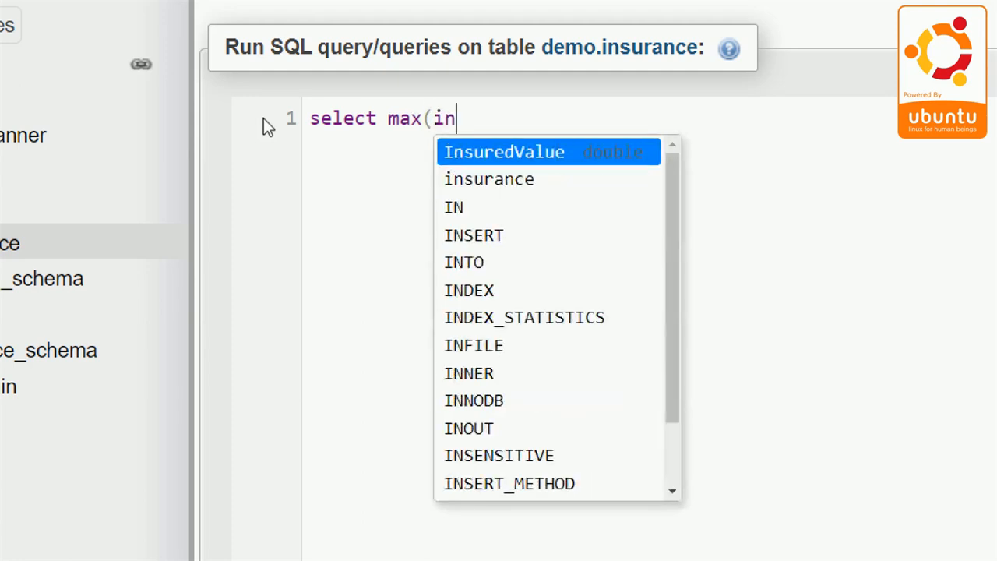
key("Return")
Complete the query as "select max(InsuredValue) from insurance as max", run it, and view its result
type(") f")
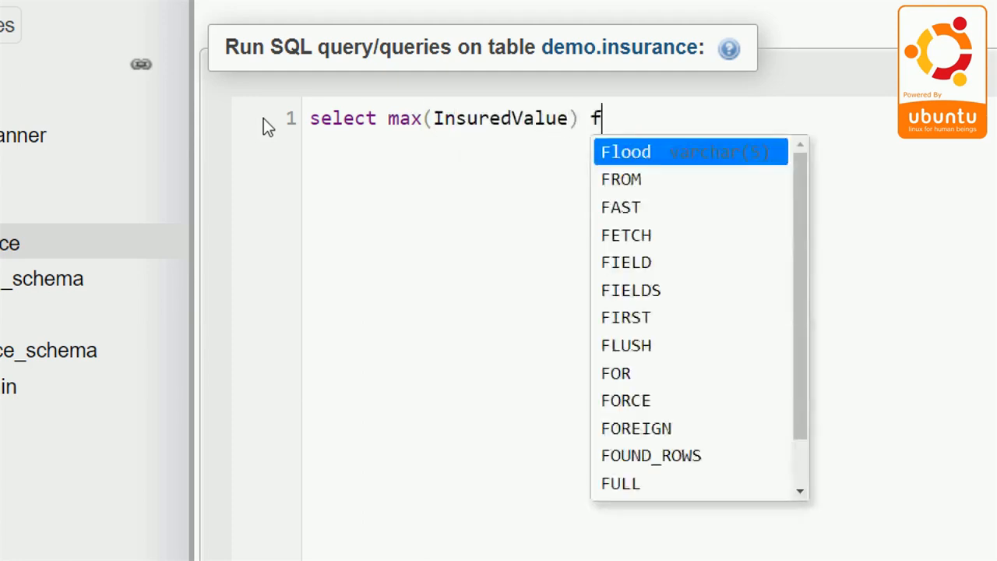
type("rom ")
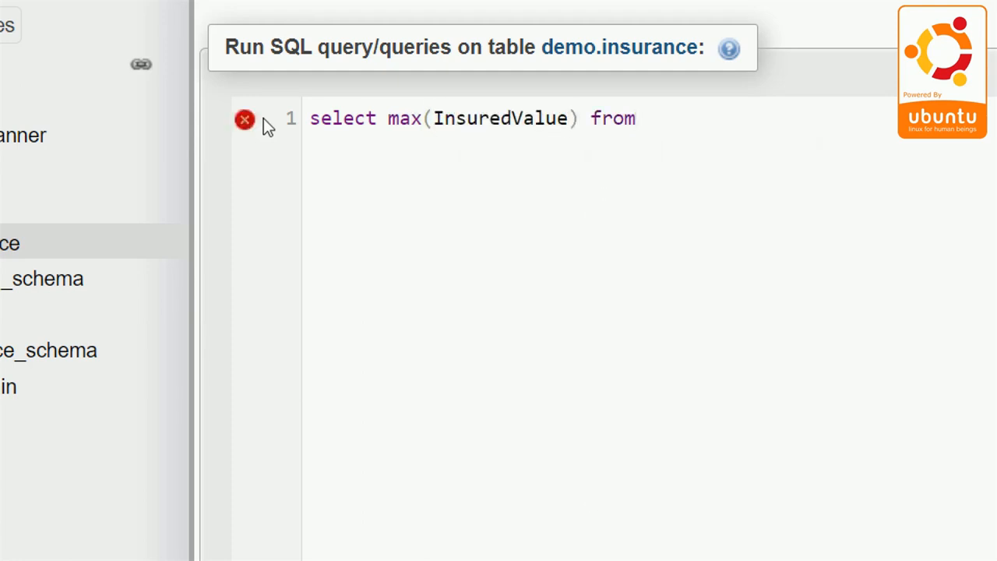
type("in")
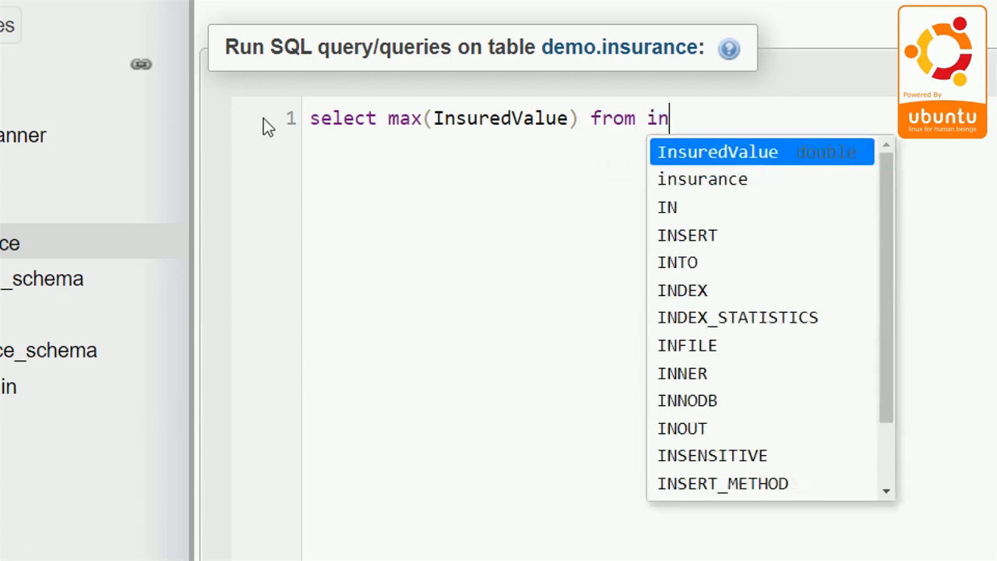
key("Down")
key("Return")
type("s maz")
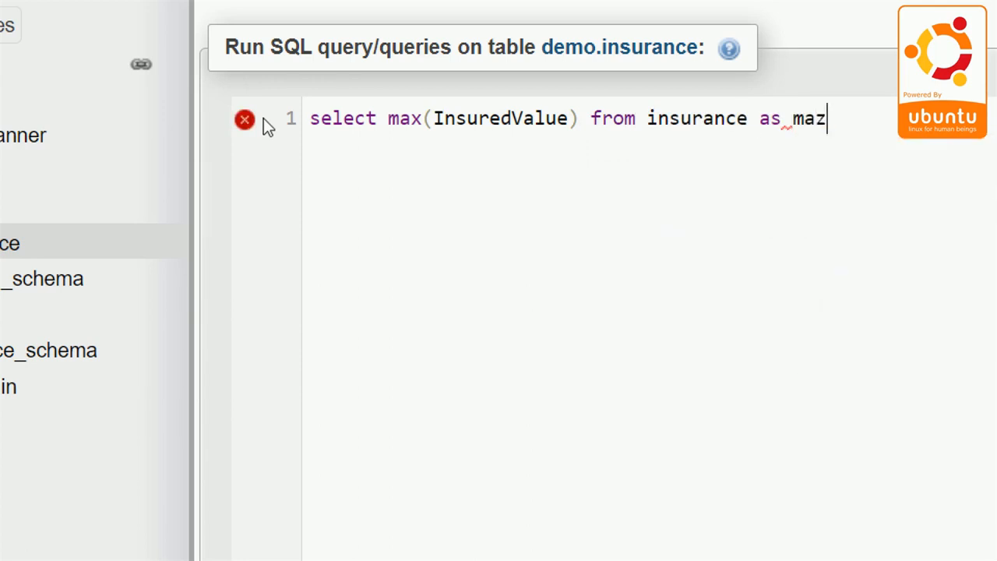
key("BackSpace")
type("x")
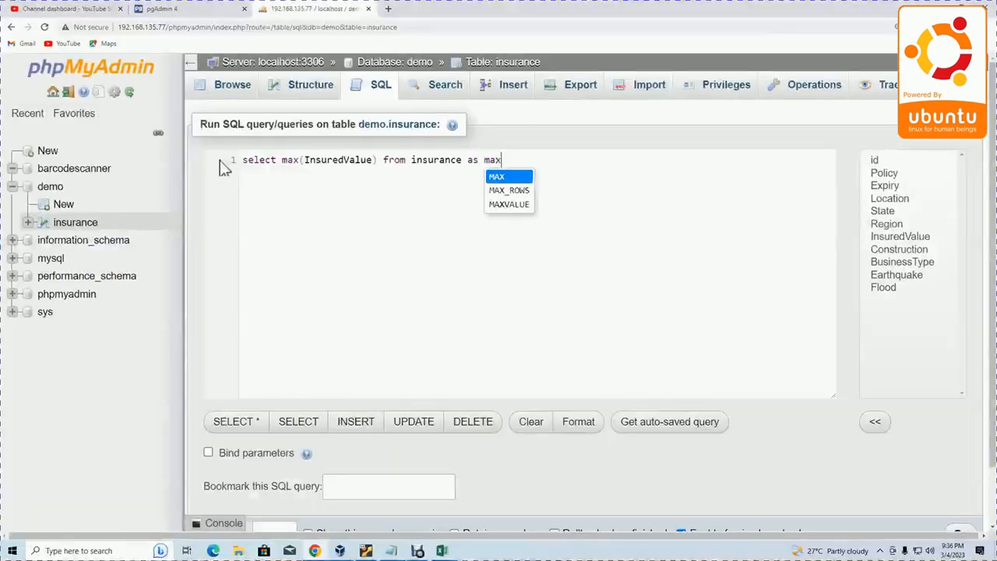
key("ctrl+Return")
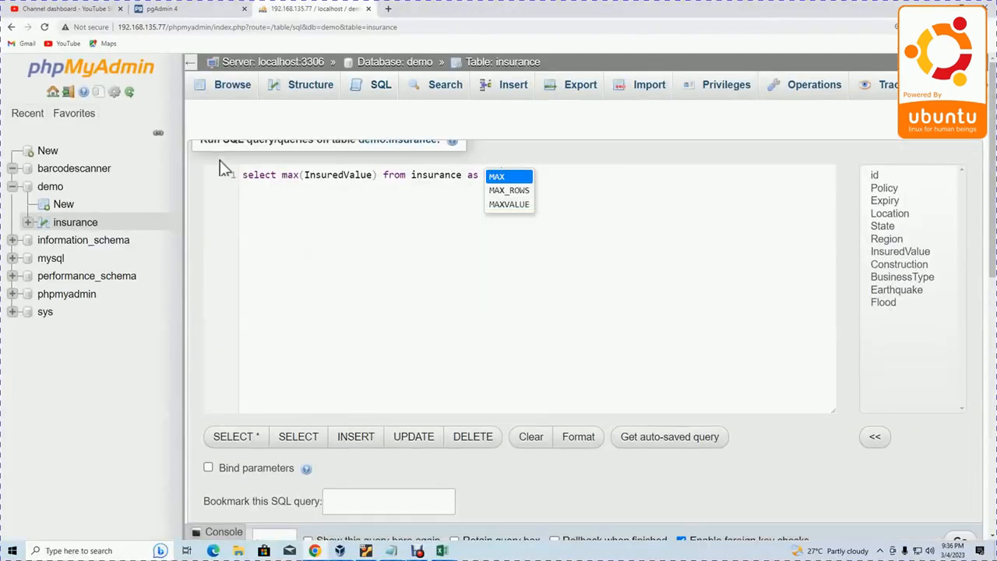
scroll(187, 304, "down", 1)
left_click_drag(248, 309, 189, 311)
left_click(764, 262)
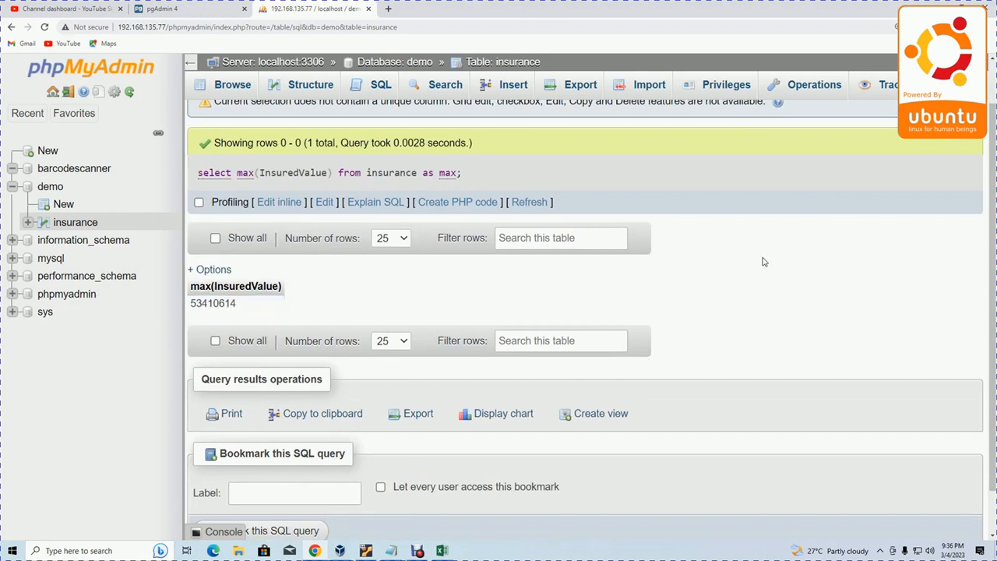